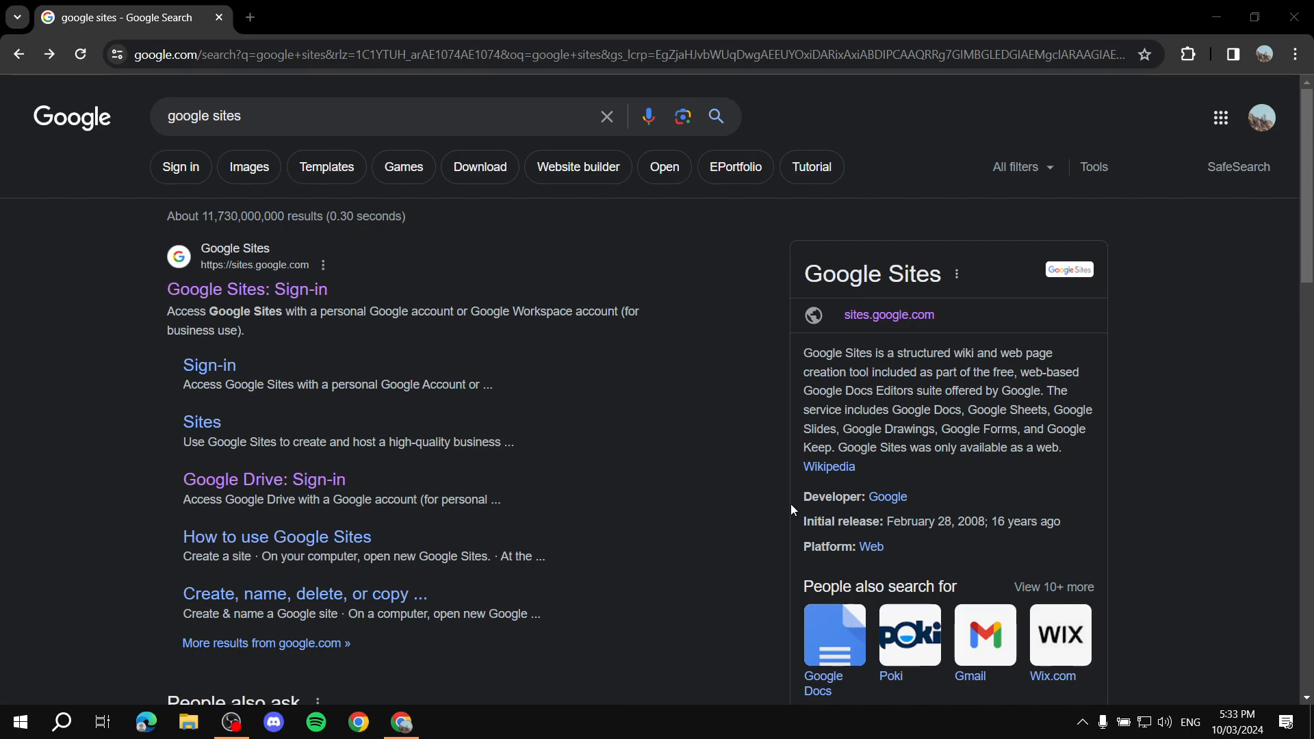
# Open the My blog site in Google Sites and look over its home page from header to footer.
pyautogui.click(311, 290)
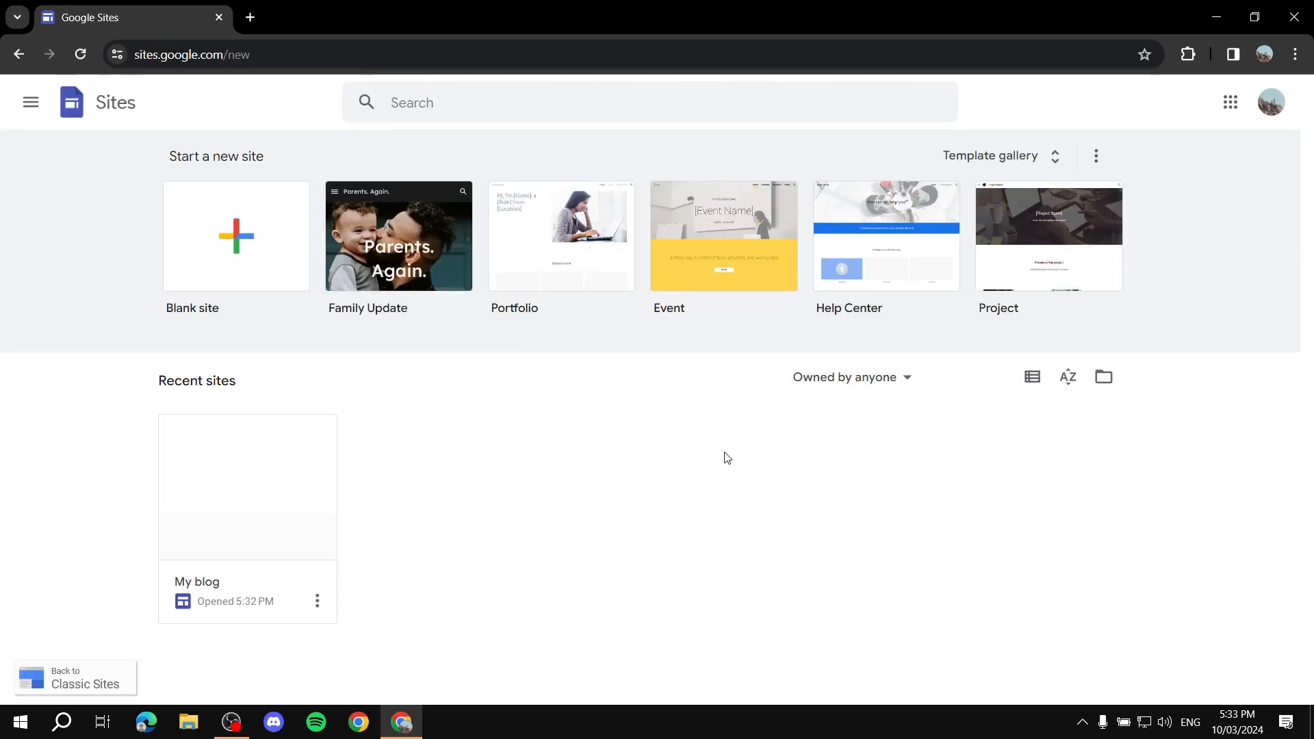
pyautogui.click(264, 479)
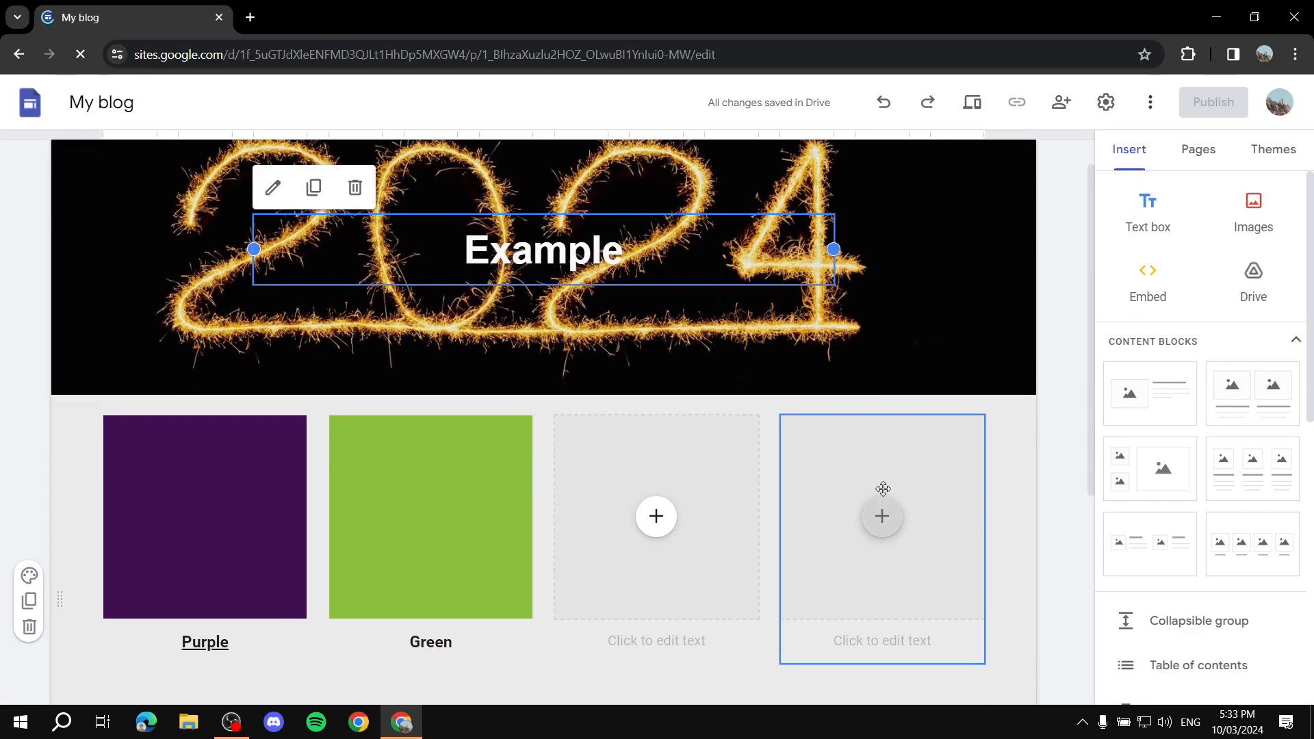
pyautogui.scroll(-5, 863, 479)
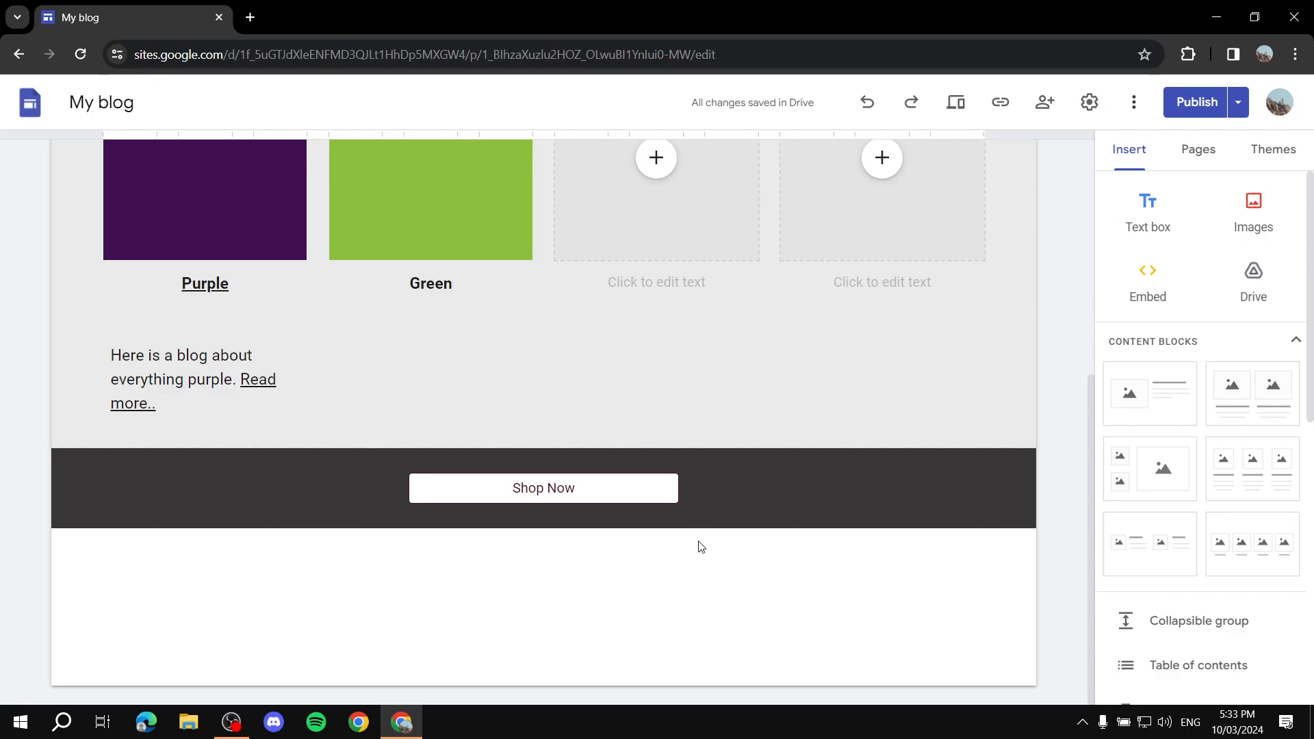
pyautogui.scroll(5, 696, 496)
pyautogui.scroll(-5, 960, 503)
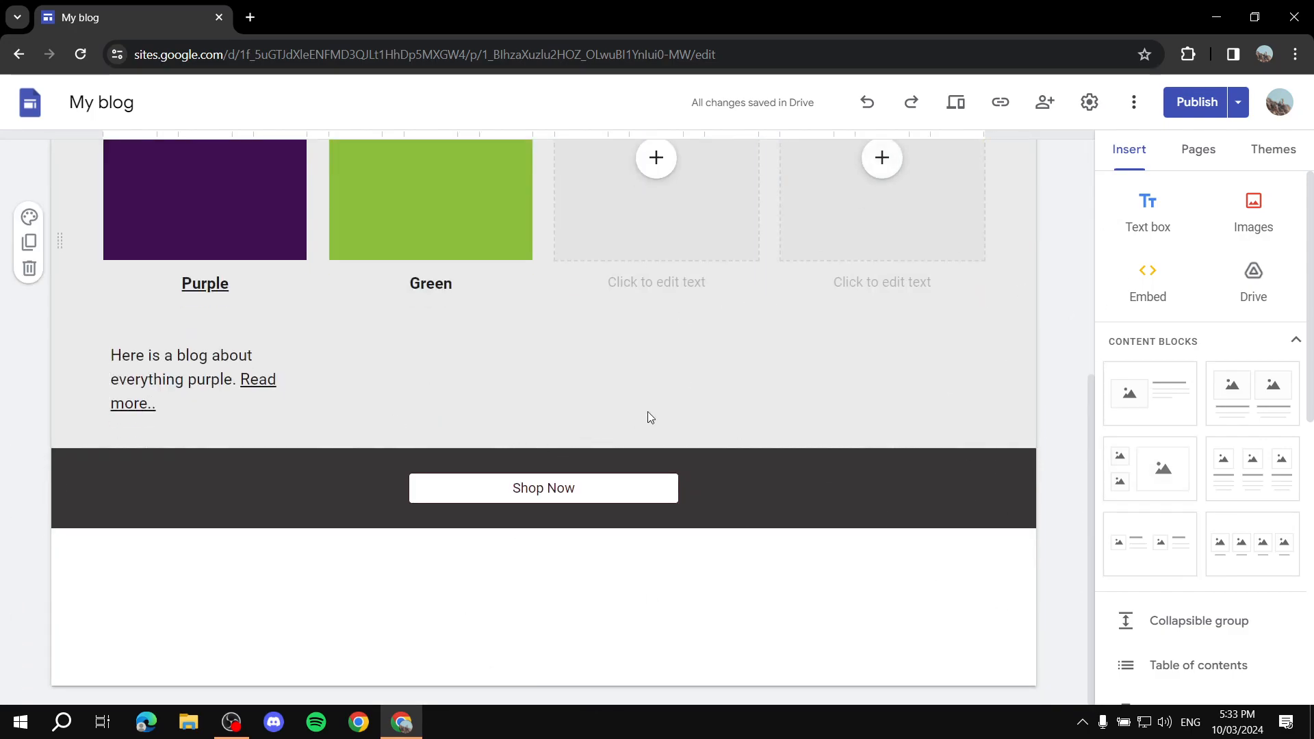
pyautogui.scroll(6, 752, 356)
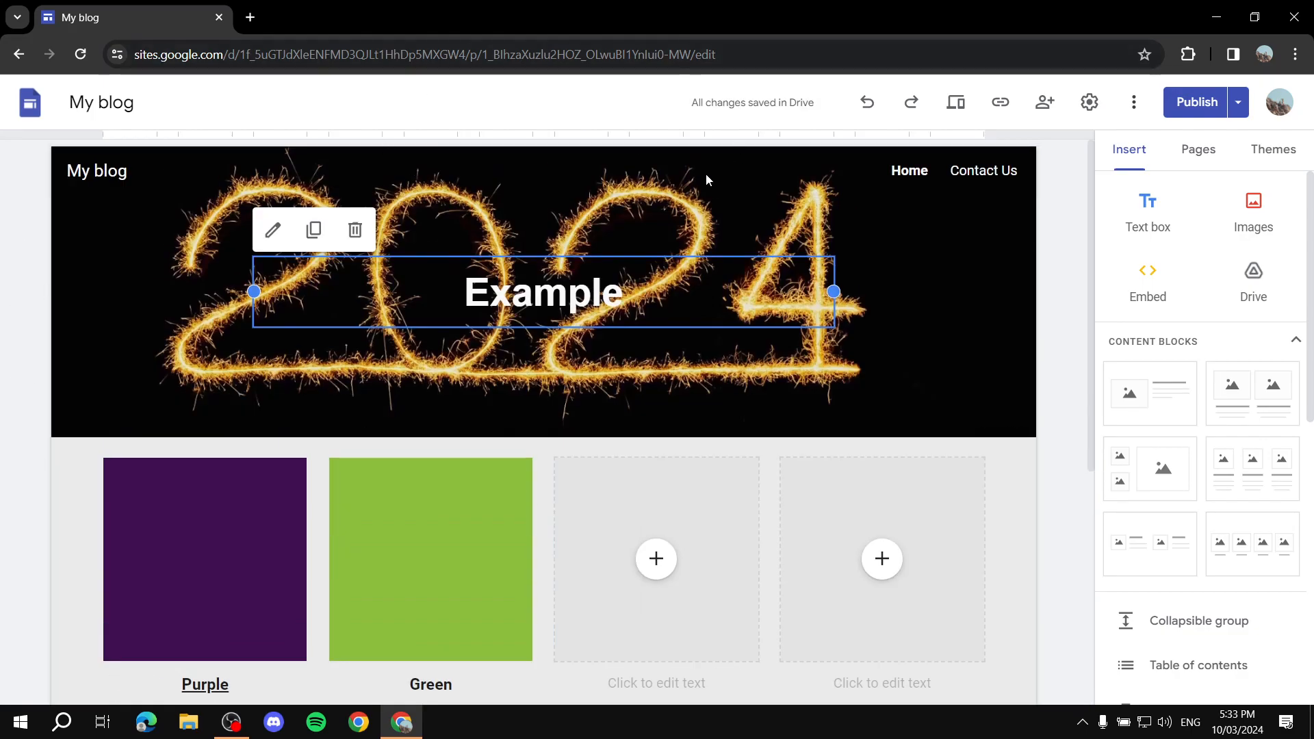
# Search the web for google forms in a new browser tab.
pyautogui.click(251, 17)
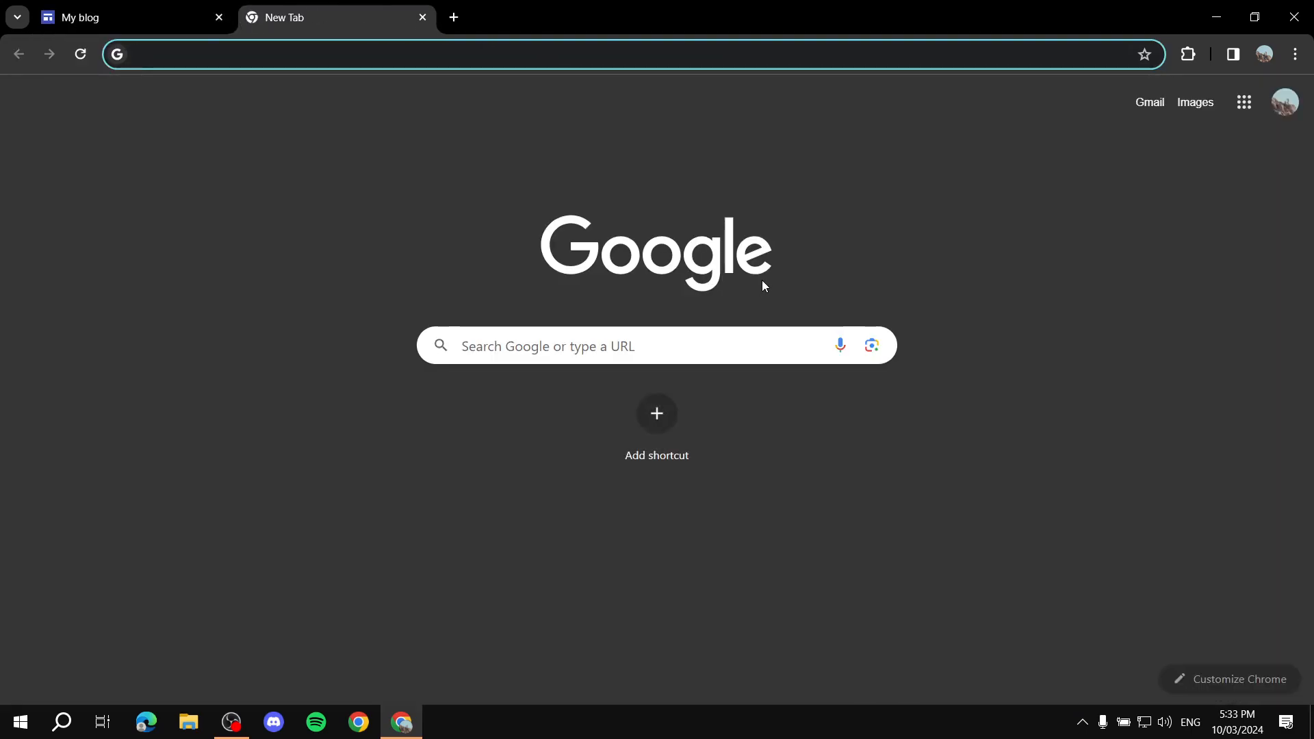
pyautogui.write('Googl')
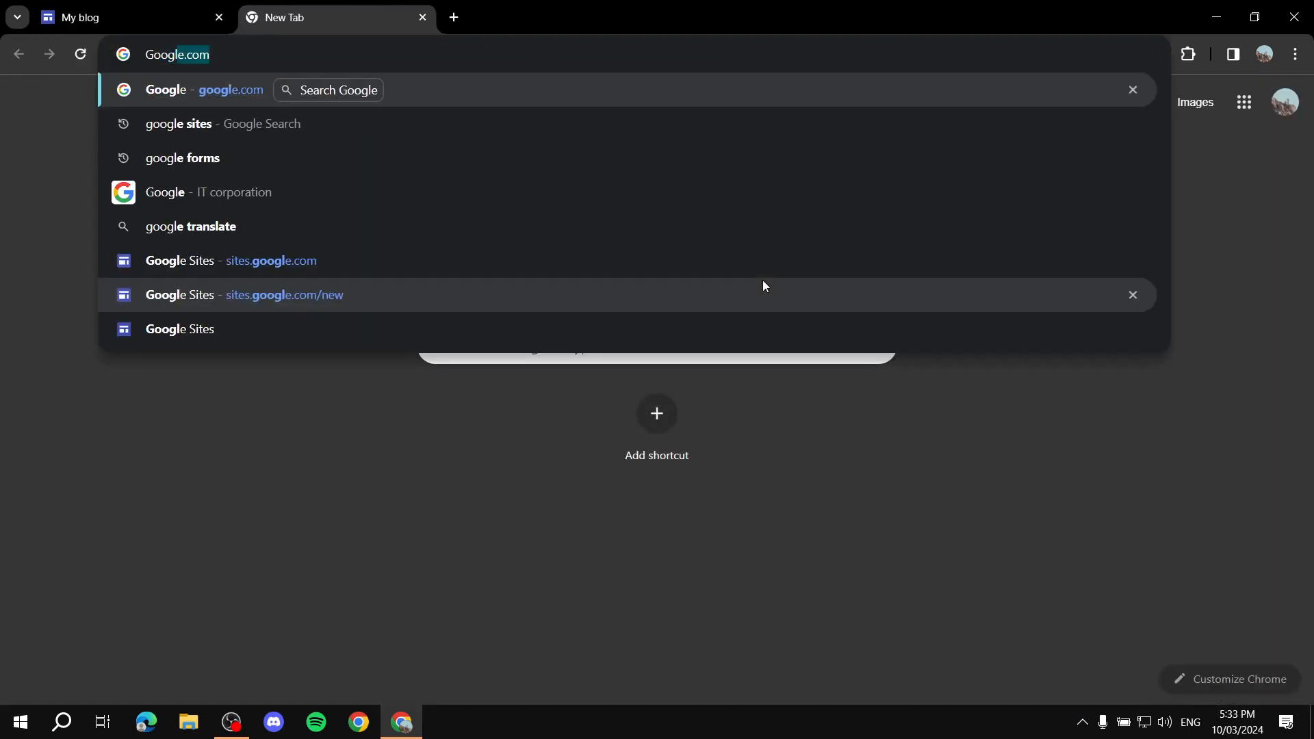
pyautogui.write('e forms')
pyautogui.press('Return')
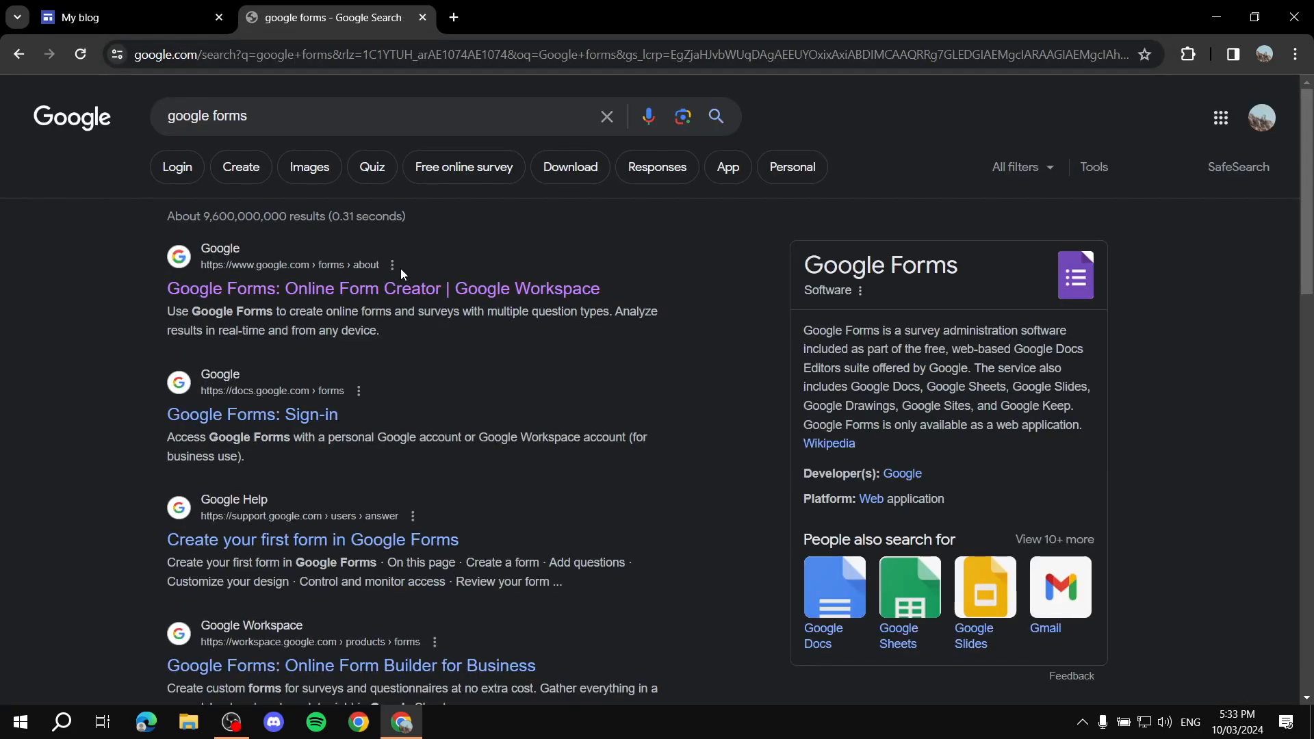
# Go to Google Forms from its overview page in the search results and create a blank form.
pyautogui.click(541, 290)
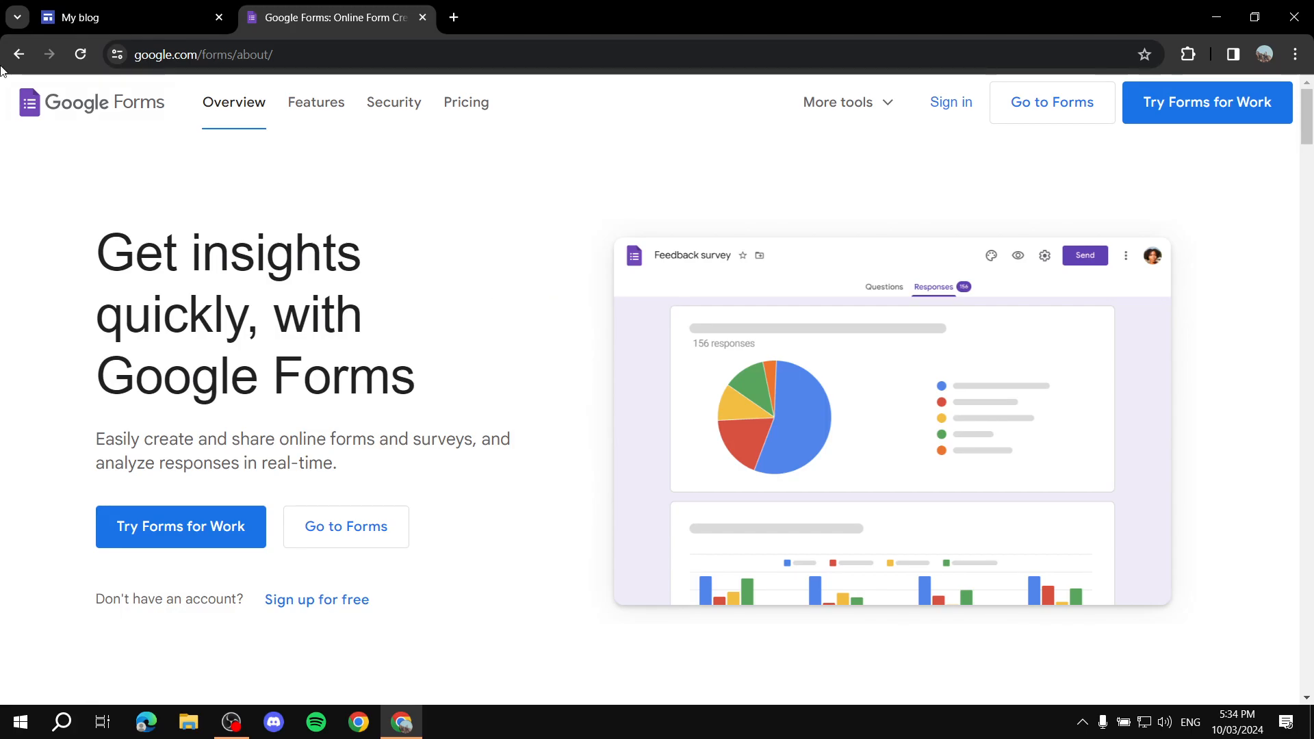
pyautogui.click(18, 54)
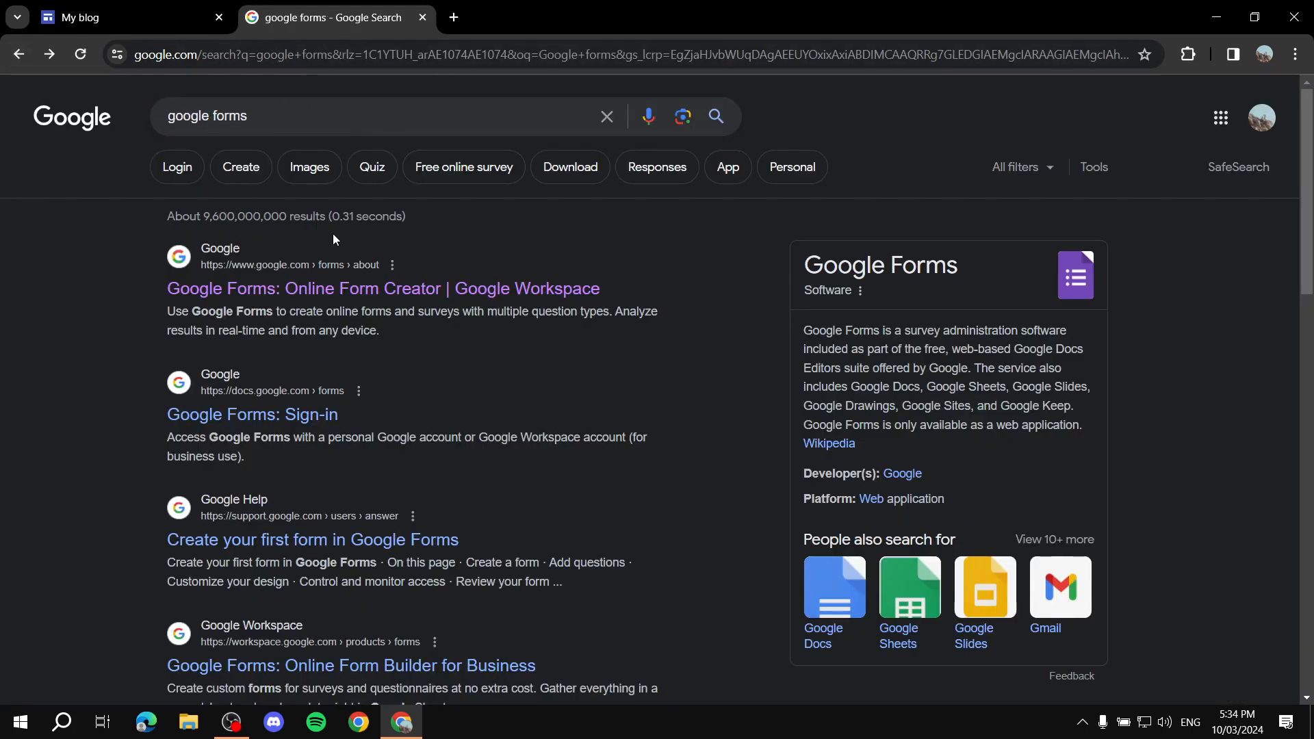
pyautogui.click(332, 293)
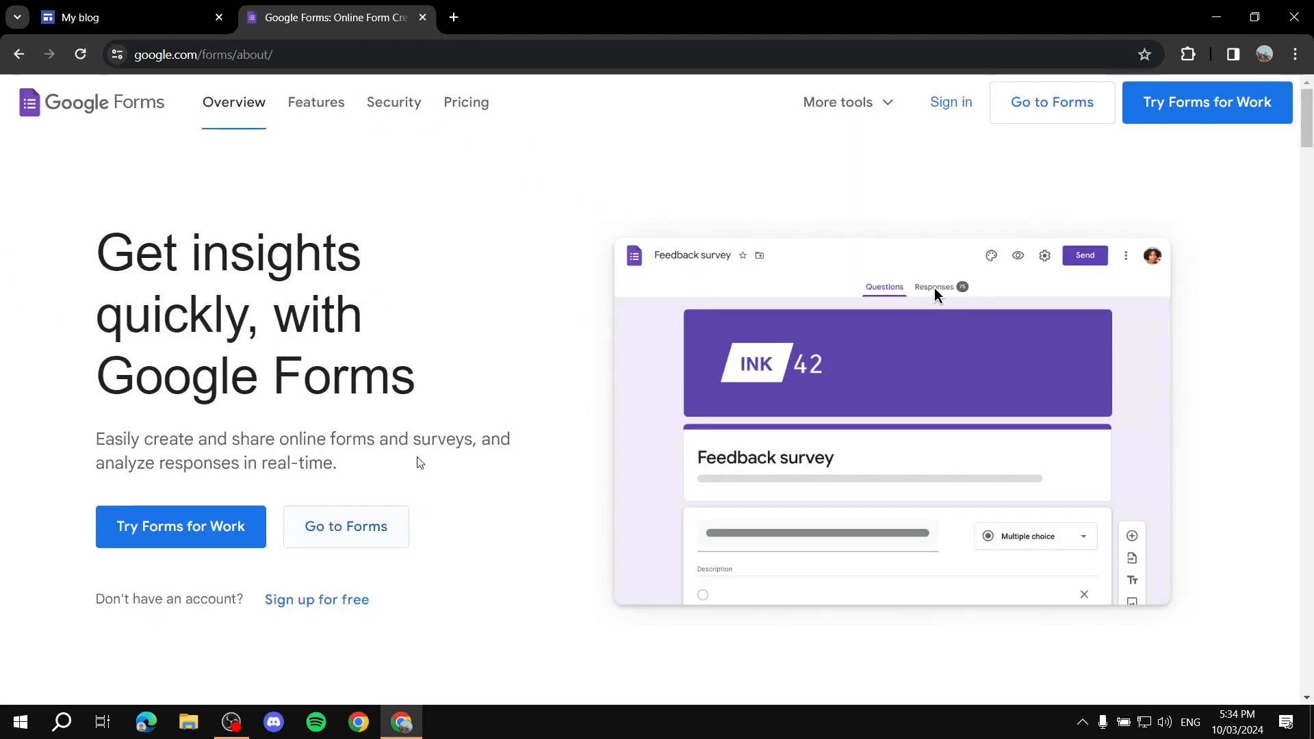
pyautogui.click(373, 526)
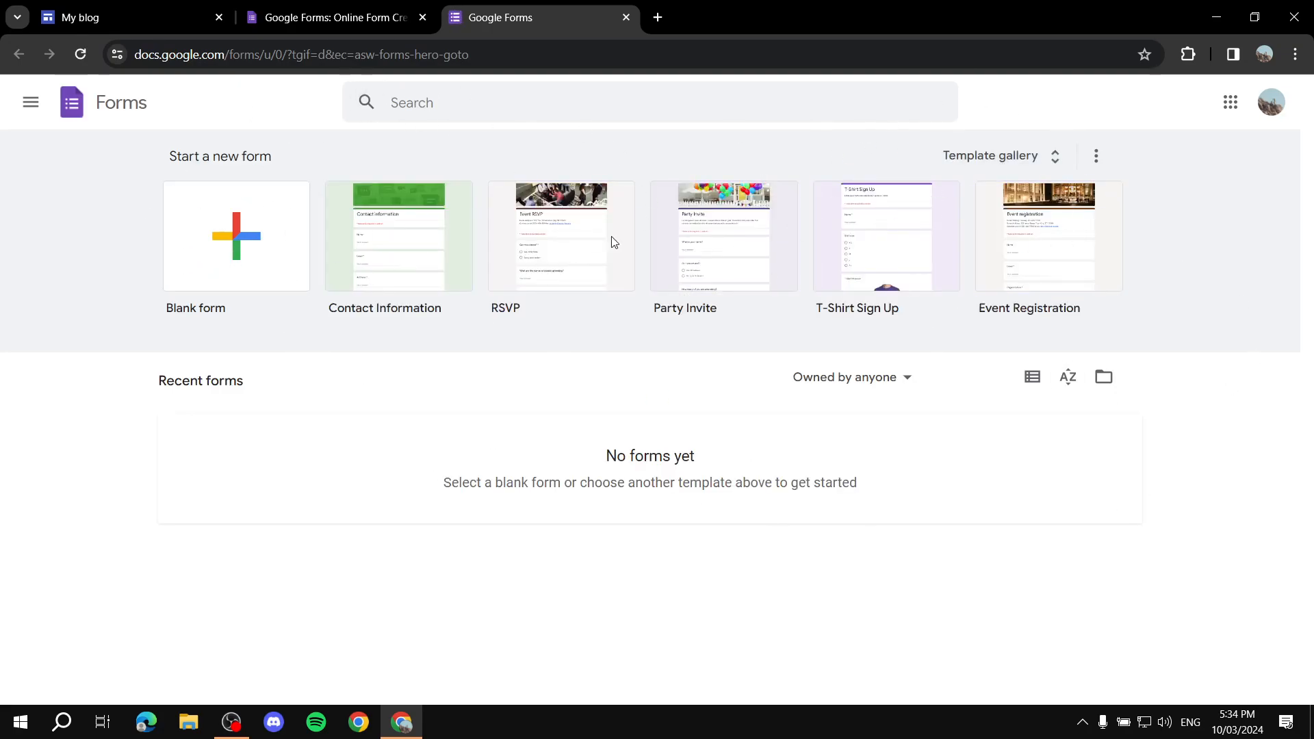
pyautogui.click(228, 250)
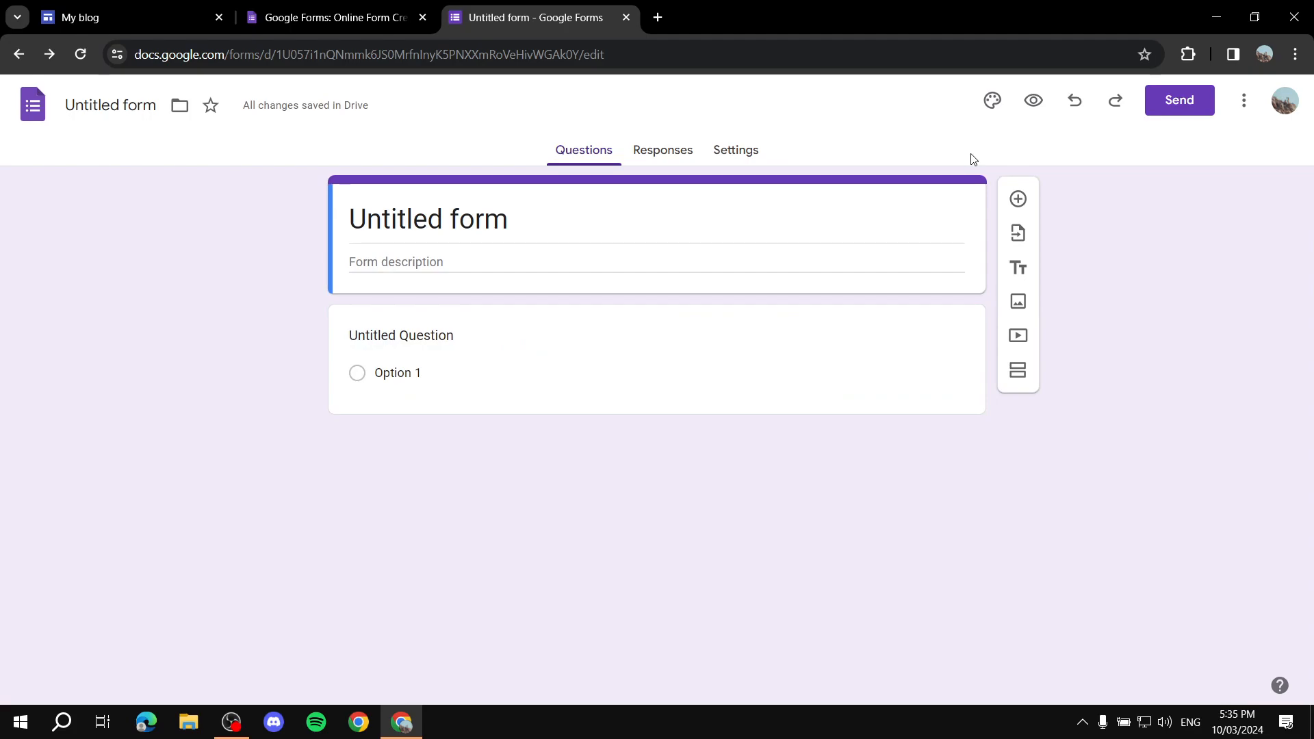
# Insert the first Work and School theme picture, the dark blue fiber image, as the form's header.
pyautogui.click(992, 103)
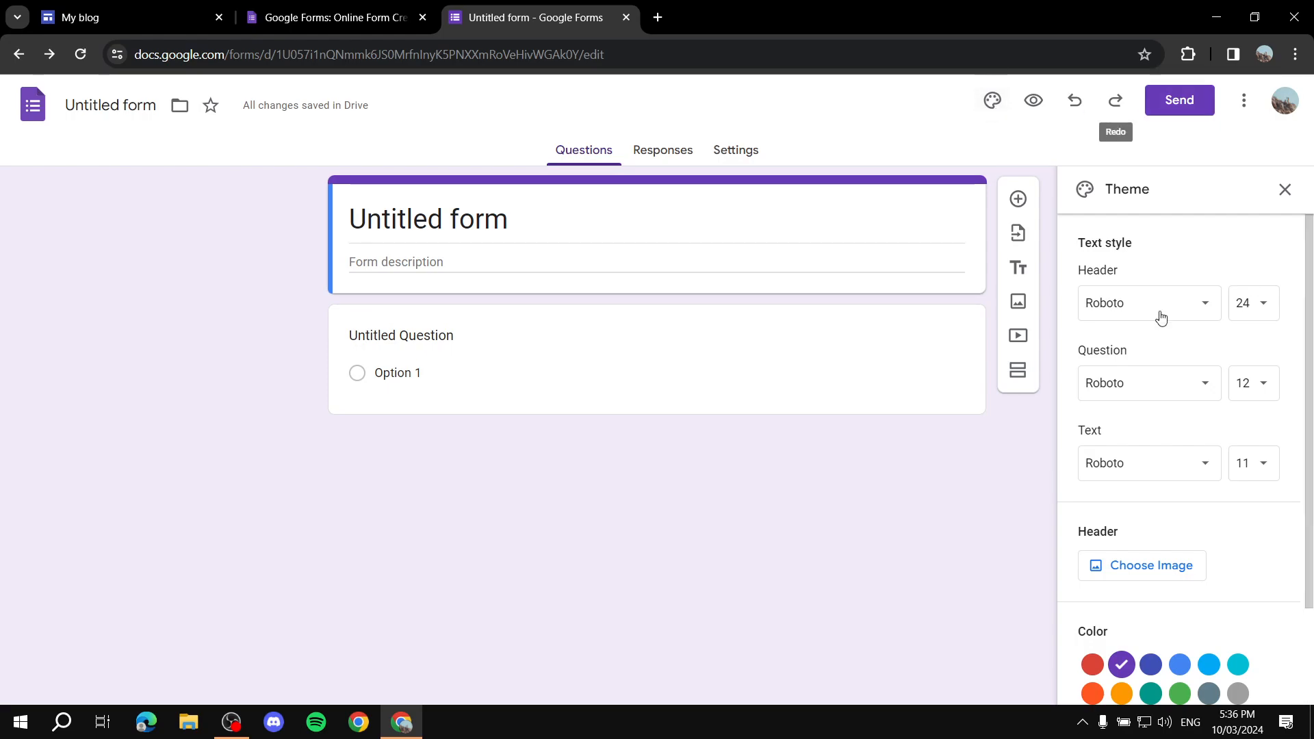
pyautogui.scroll(-1, 1156, 240)
pyautogui.scroll(1, 1157, 239)
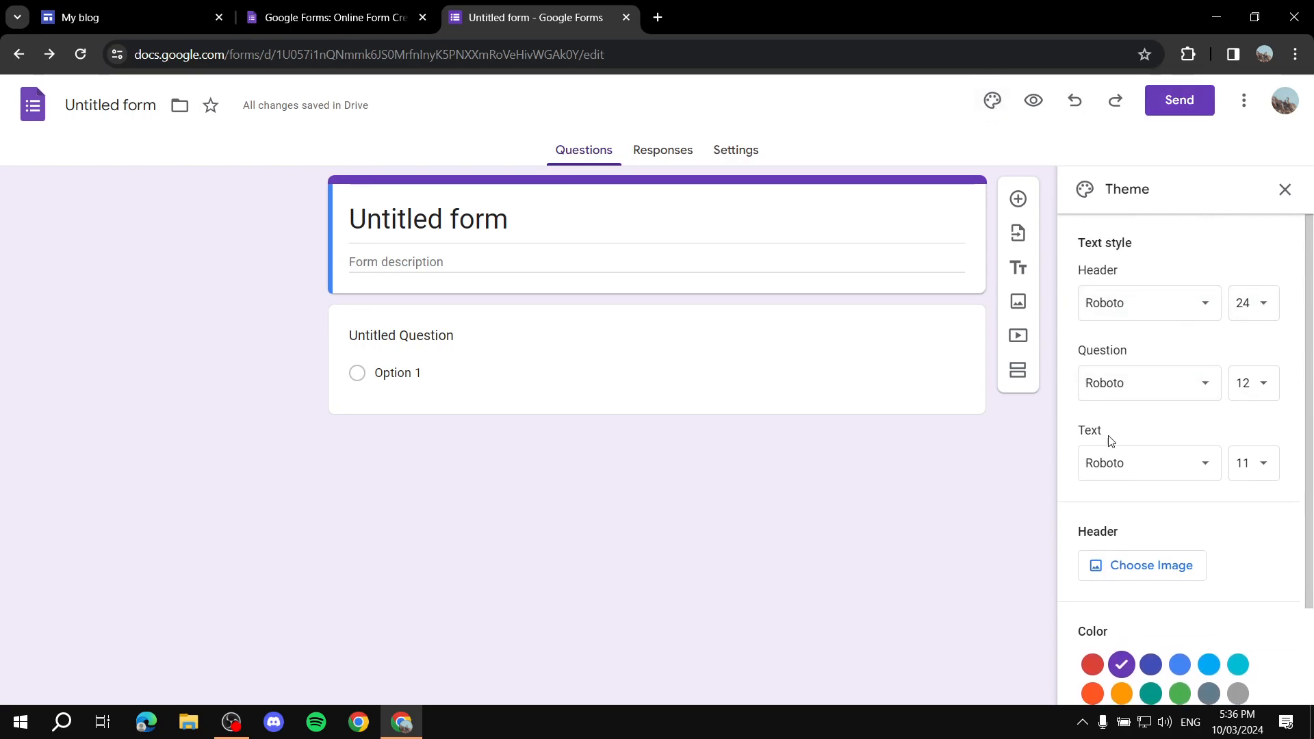
pyautogui.scroll(-1, 1095, 434)
pyautogui.scroll(-1, 1244, 338)
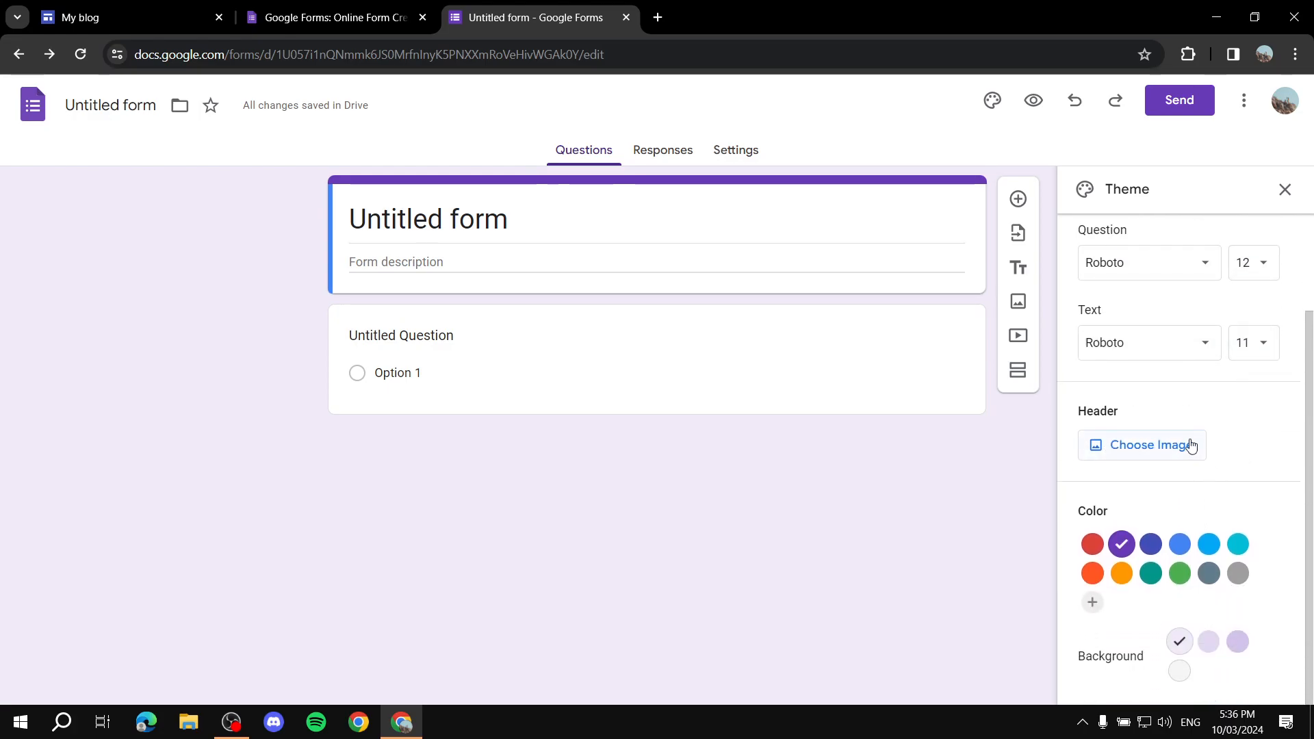
pyautogui.click(1140, 448)
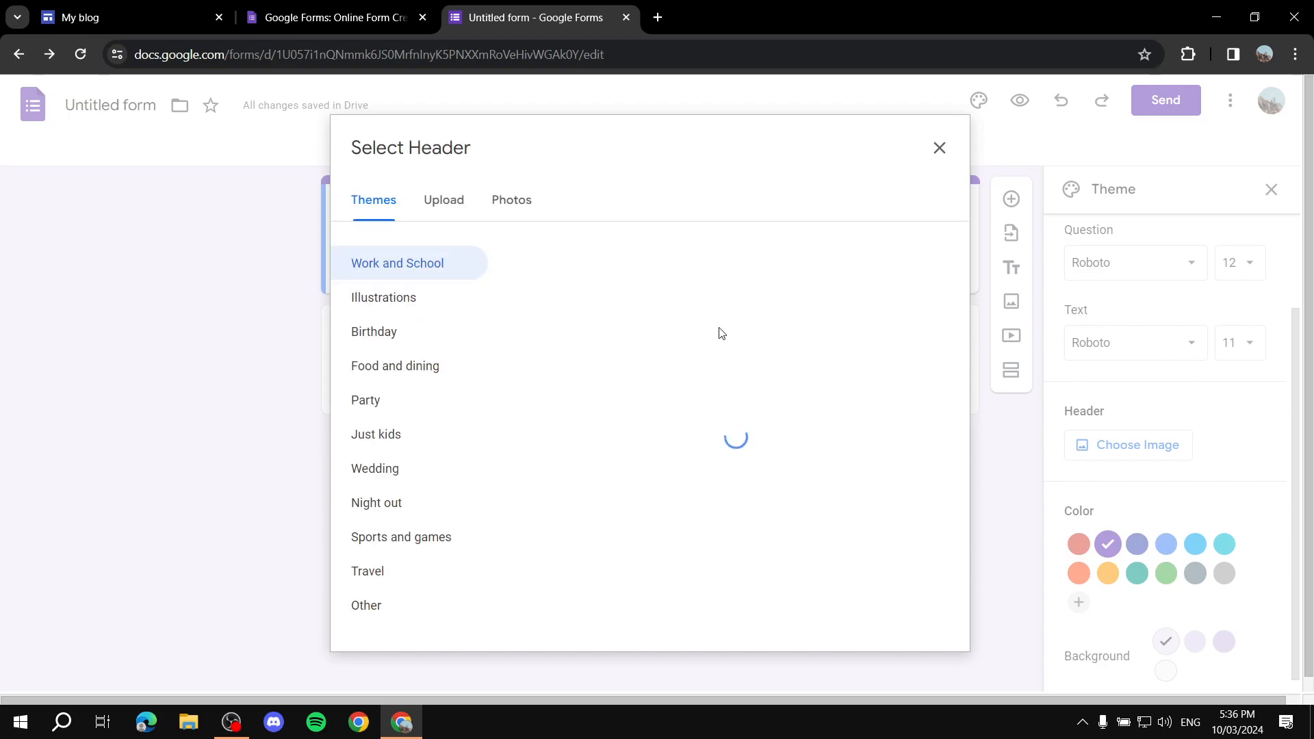
pyautogui.click(452, 204)
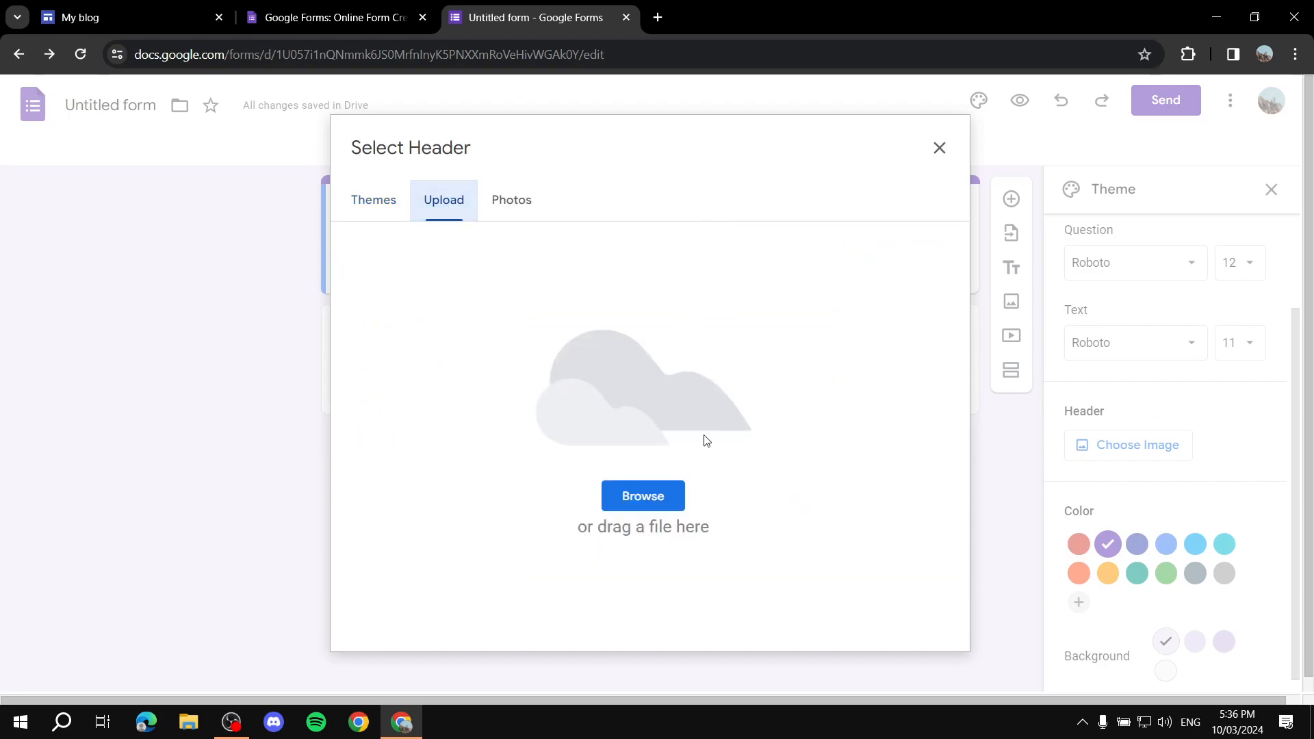
pyautogui.click(376, 202)
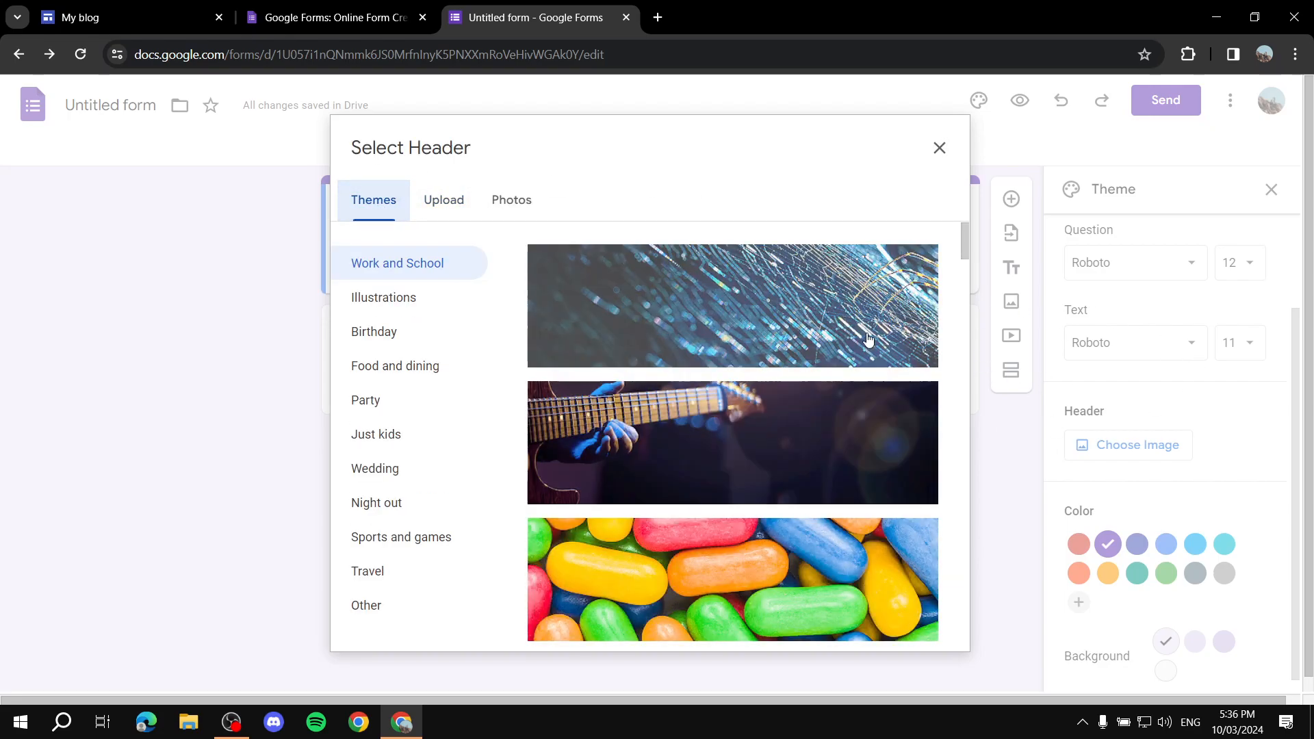
pyautogui.click(869, 325)
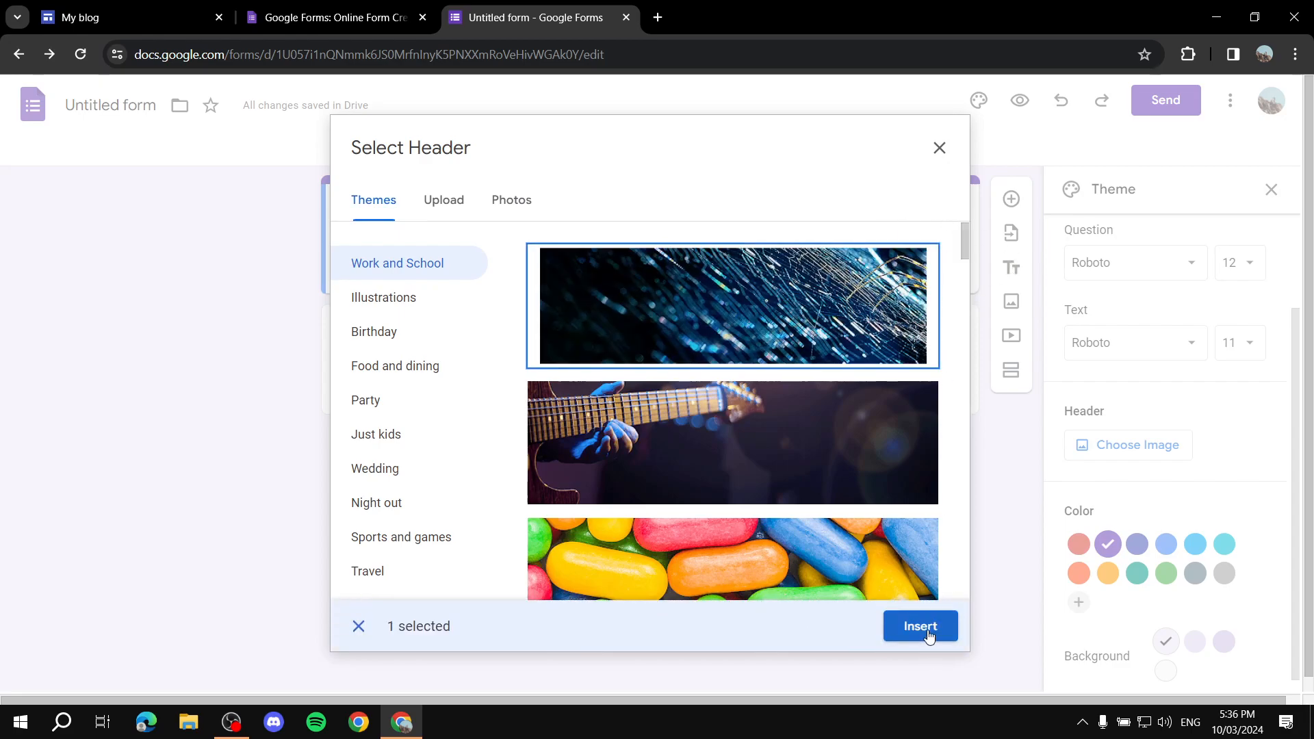
pyautogui.click(920, 626)
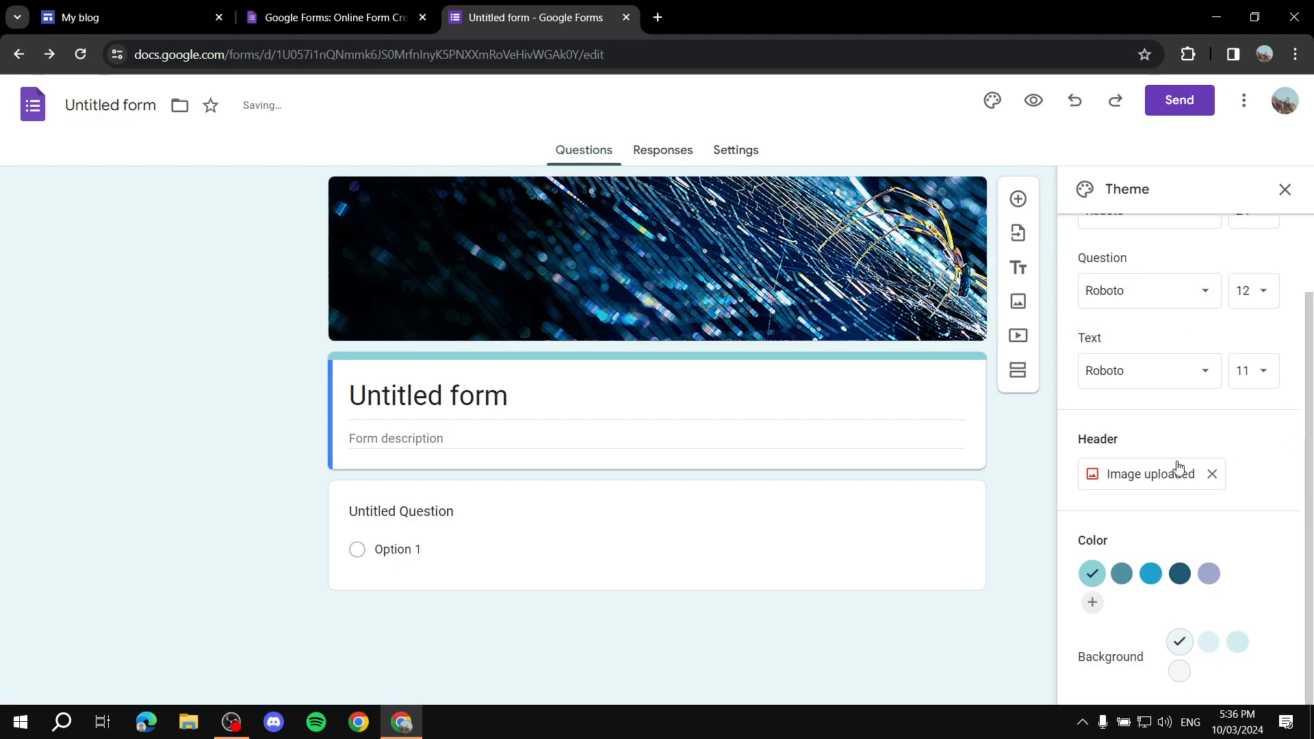
# Add a custom yellow-green color to the form's theme and apply its lightest background shade.
pyautogui.click(1179, 574)
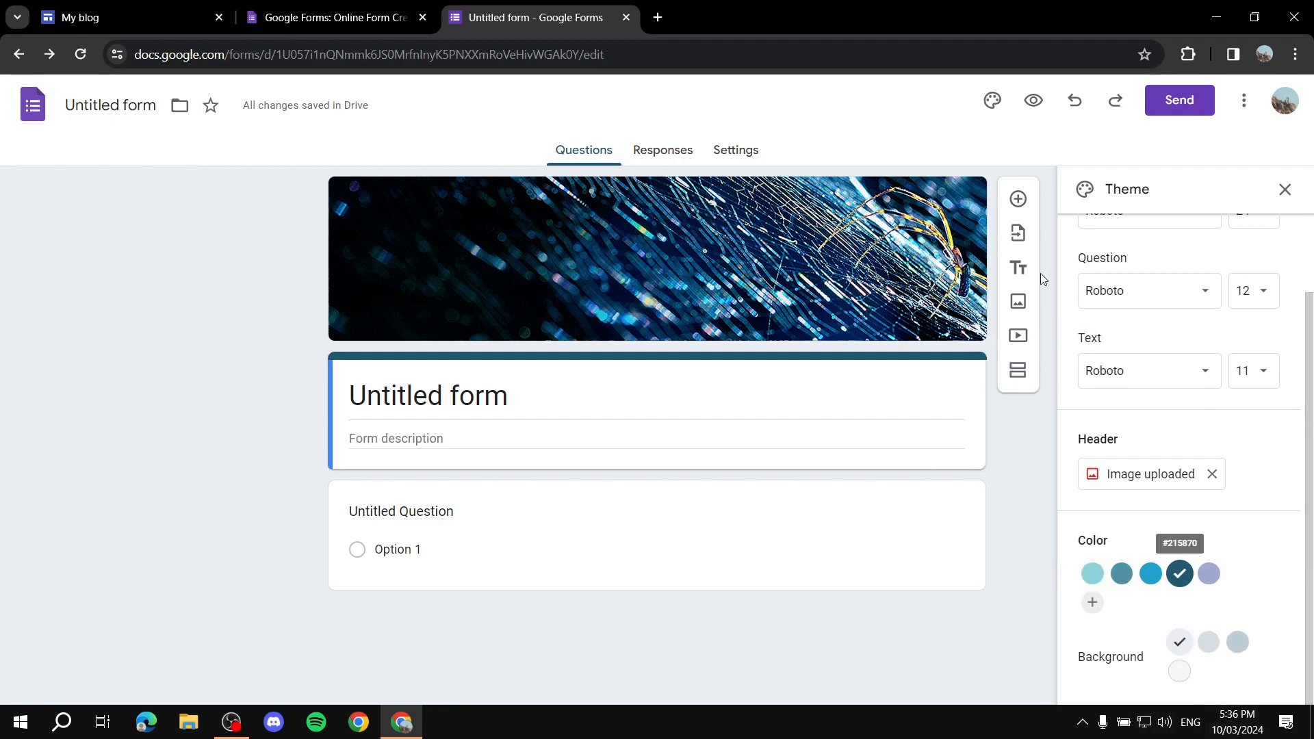
pyautogui.click(1116, 577)
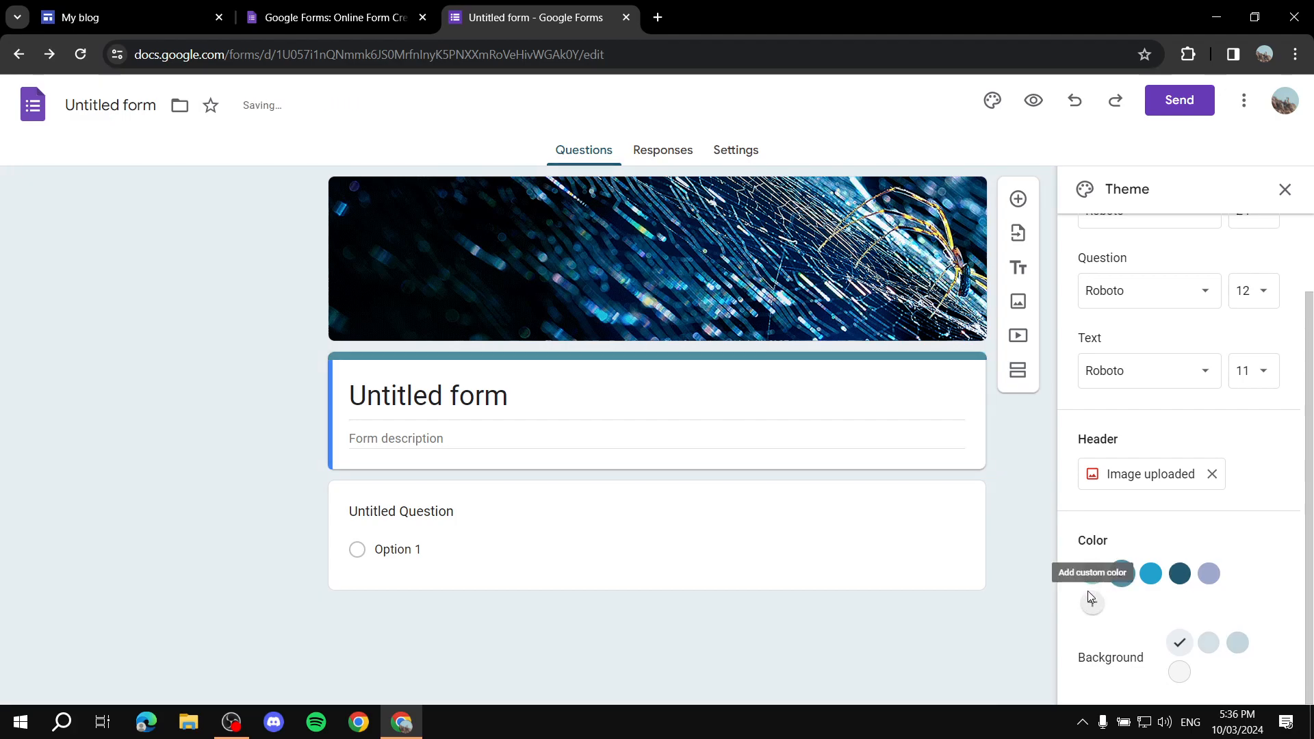
pyautogui.click(1092, 602)
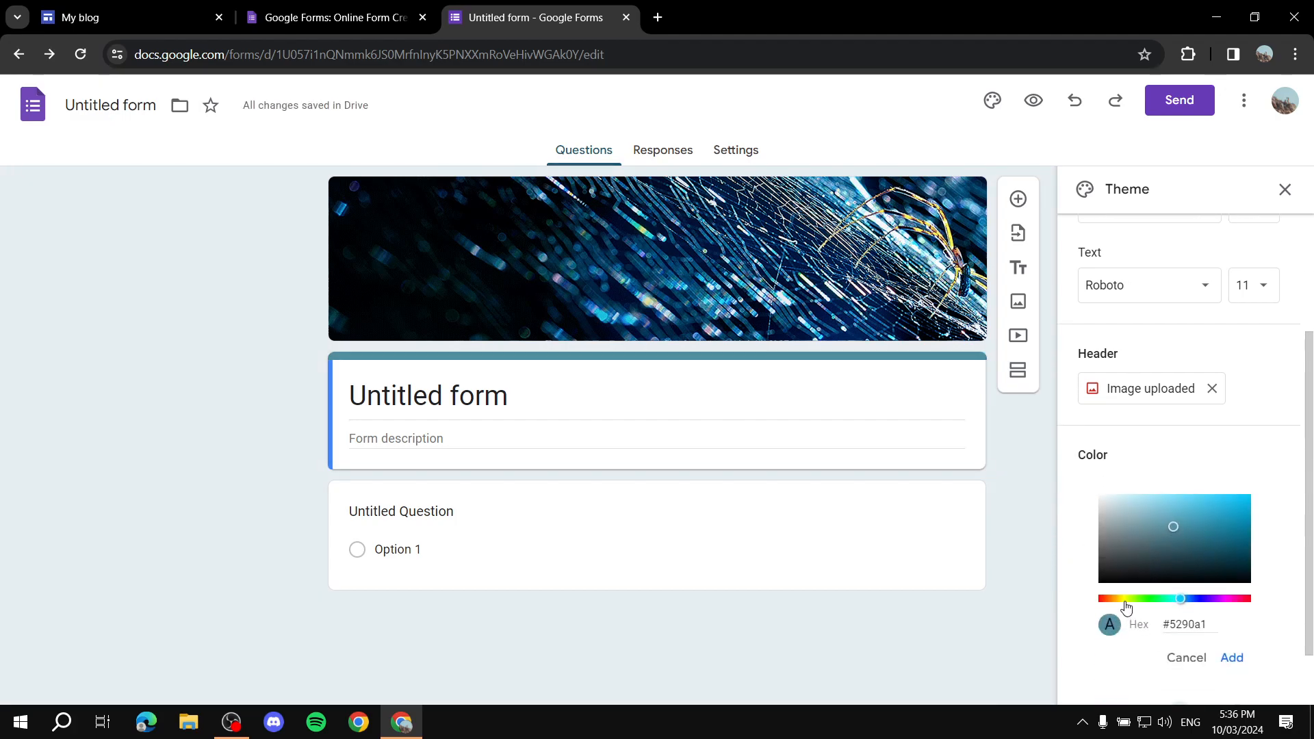
pyautogui.click(1125, 599)
pyautogui.moveTo(1171, 532); pyautogui.dragTo(1183, 511)
pyautogui.click(1231, 658)
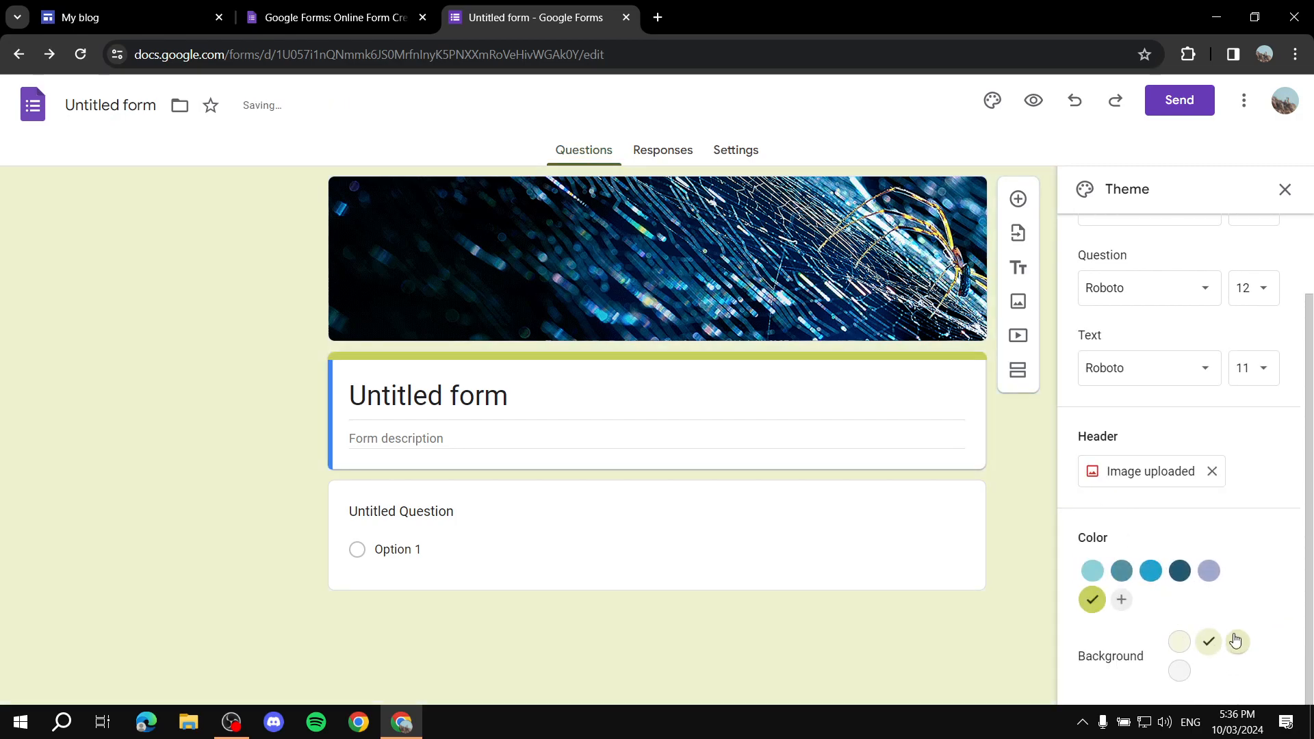
pyautogui.click(1179, 641)
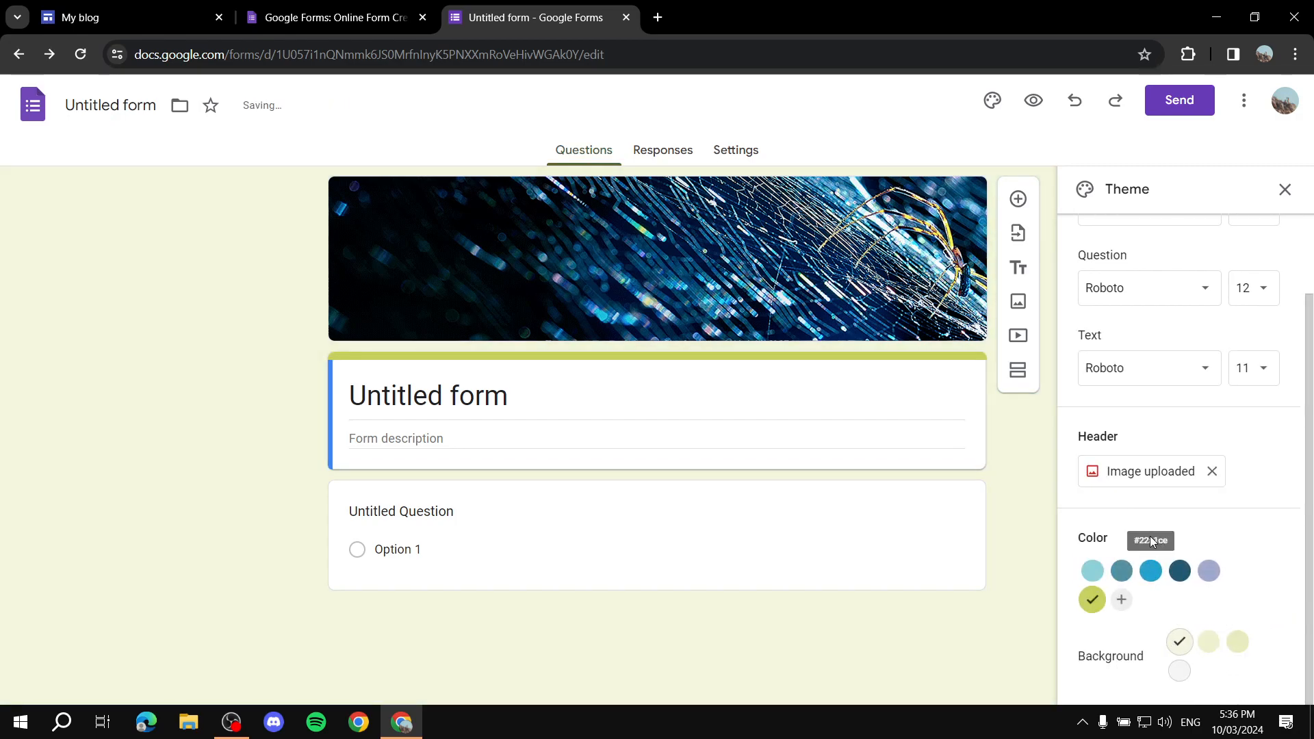
# Compare several theme colors on the form, choose the bright blue one and close the theme settings.
pyautogui.click(1121, 571)
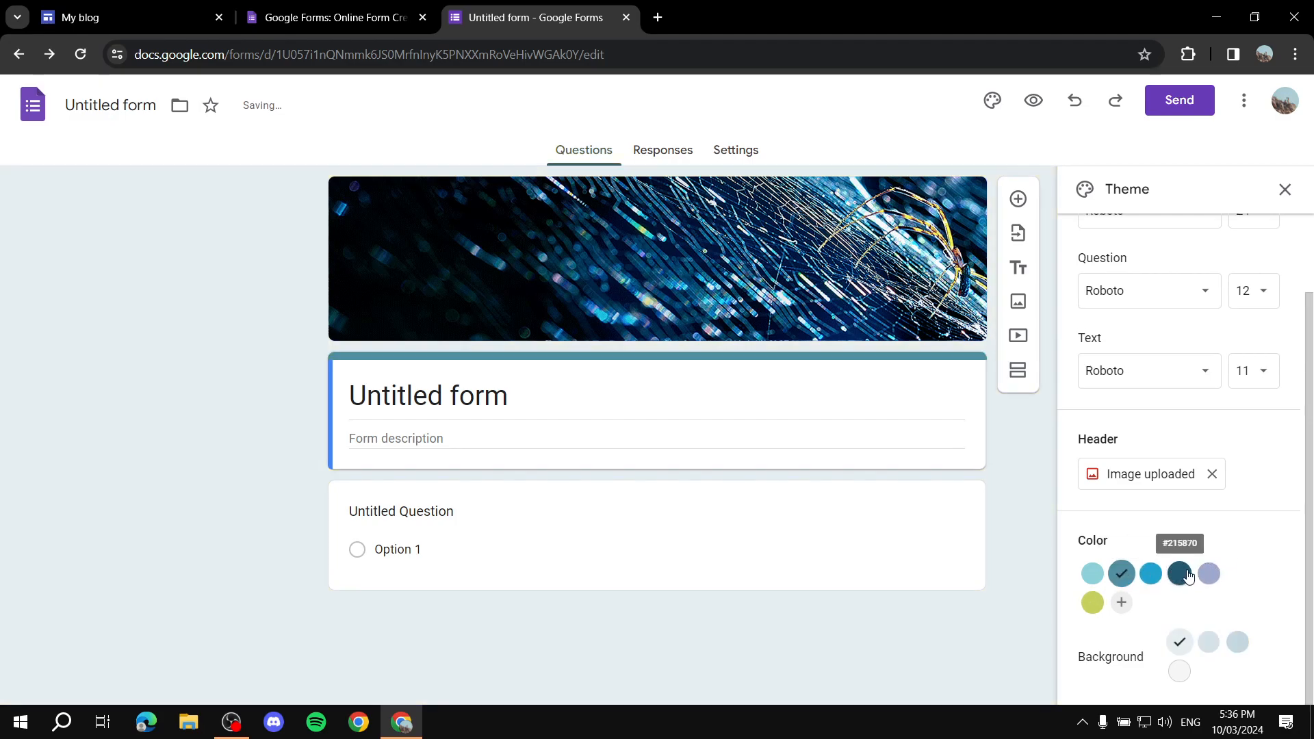
pyautogui.click(1180, 573)
pyautogui.click(1092, 573)
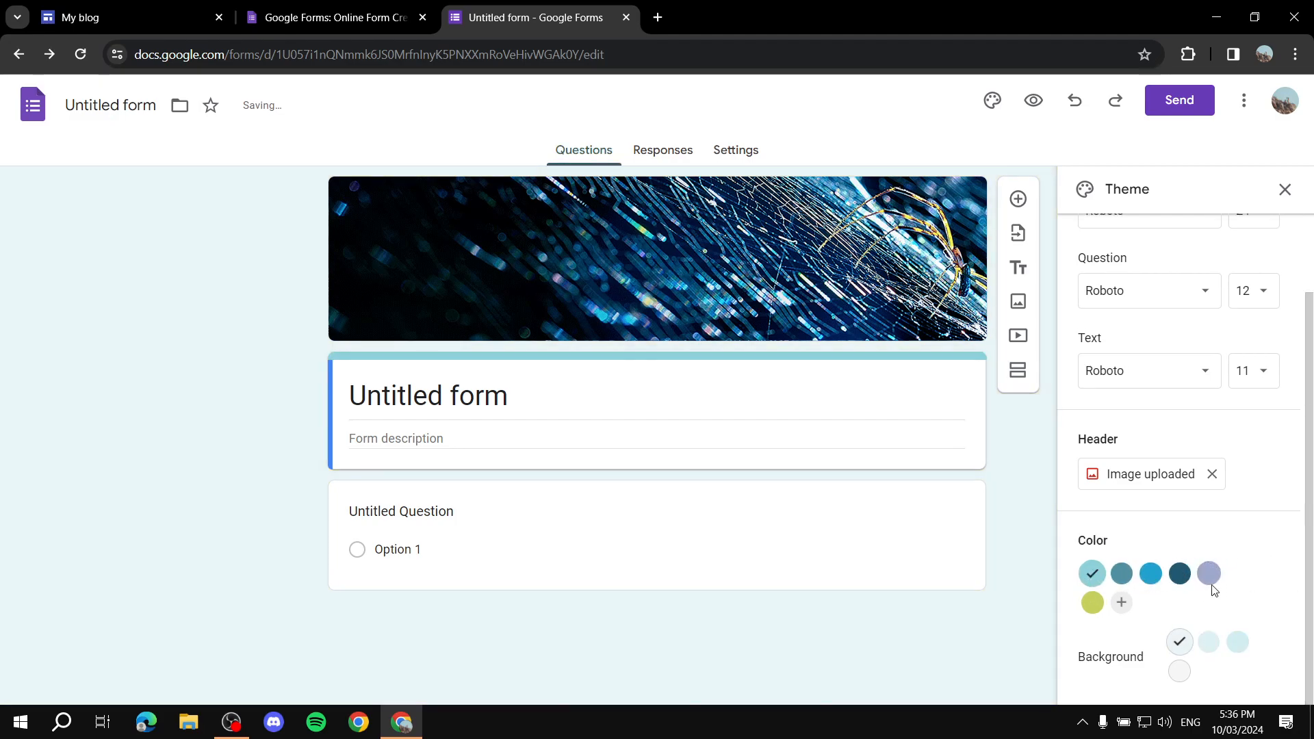
pyautogui.click(1092, 602)
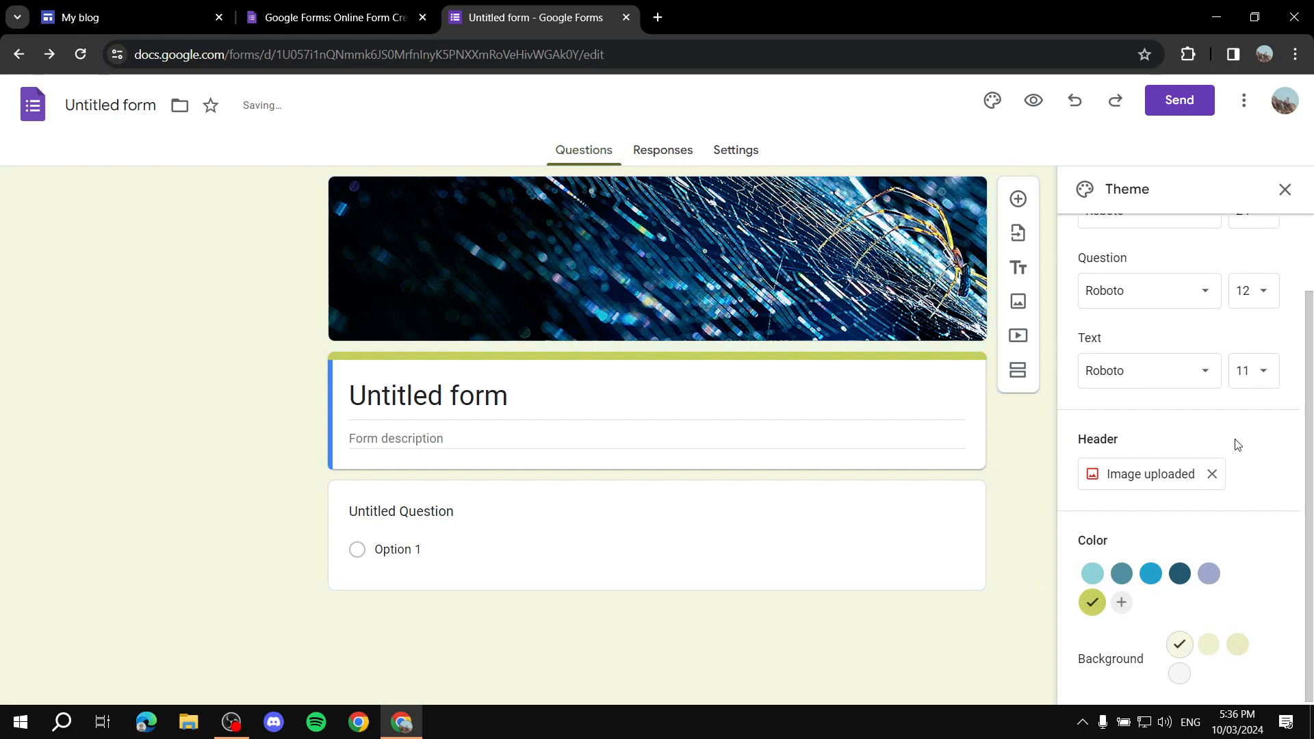
pyautogui.click(1151, 573)
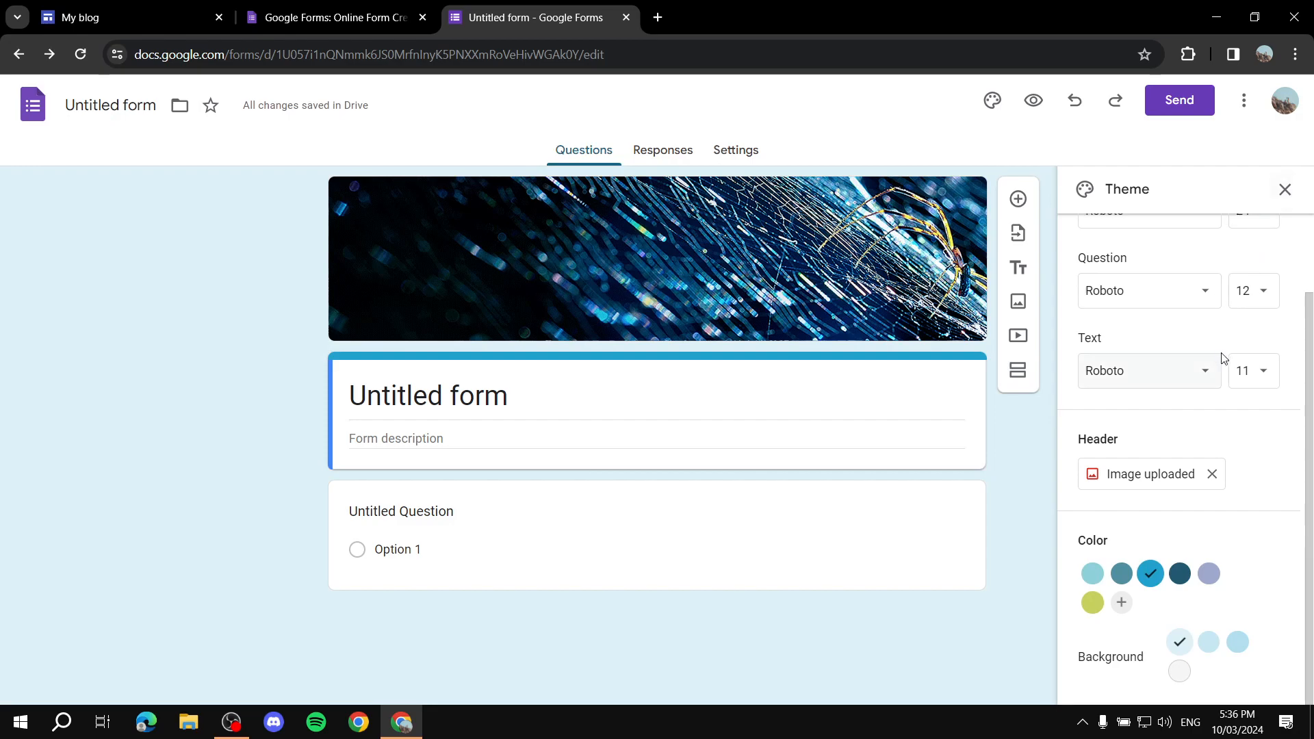
pyautogui.scroll(2, 1217, 358)
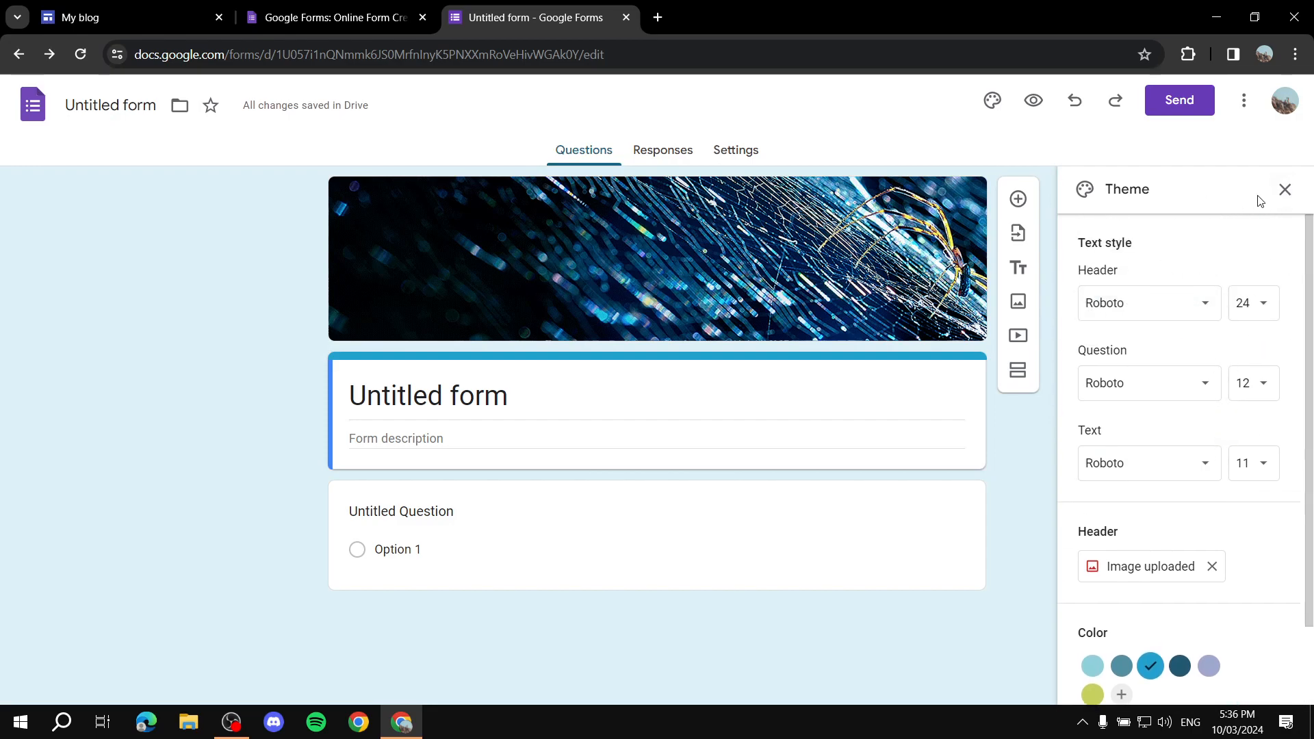
pyautogui.click(1284, 190)
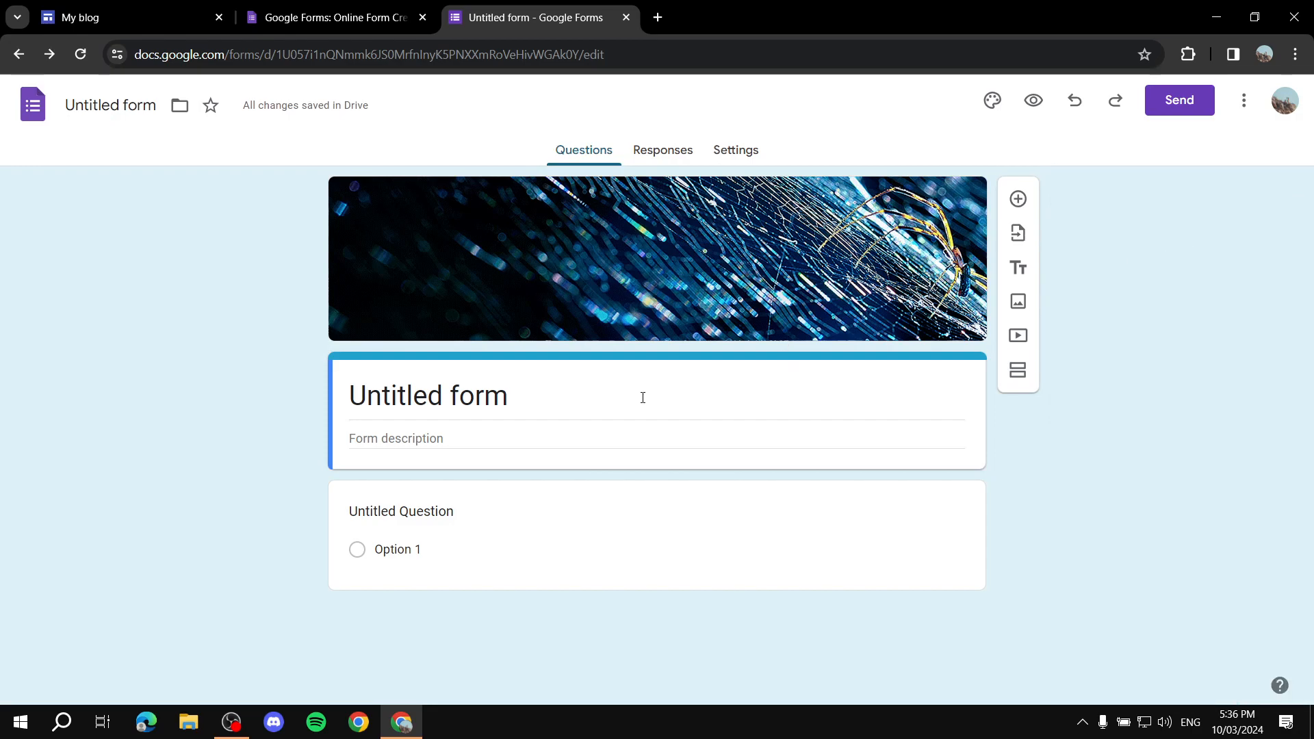
# Replace the form's title with "Book a meeting".
pyautogui.click(514, 401)
pyautogui.tripleClick(483, 395)
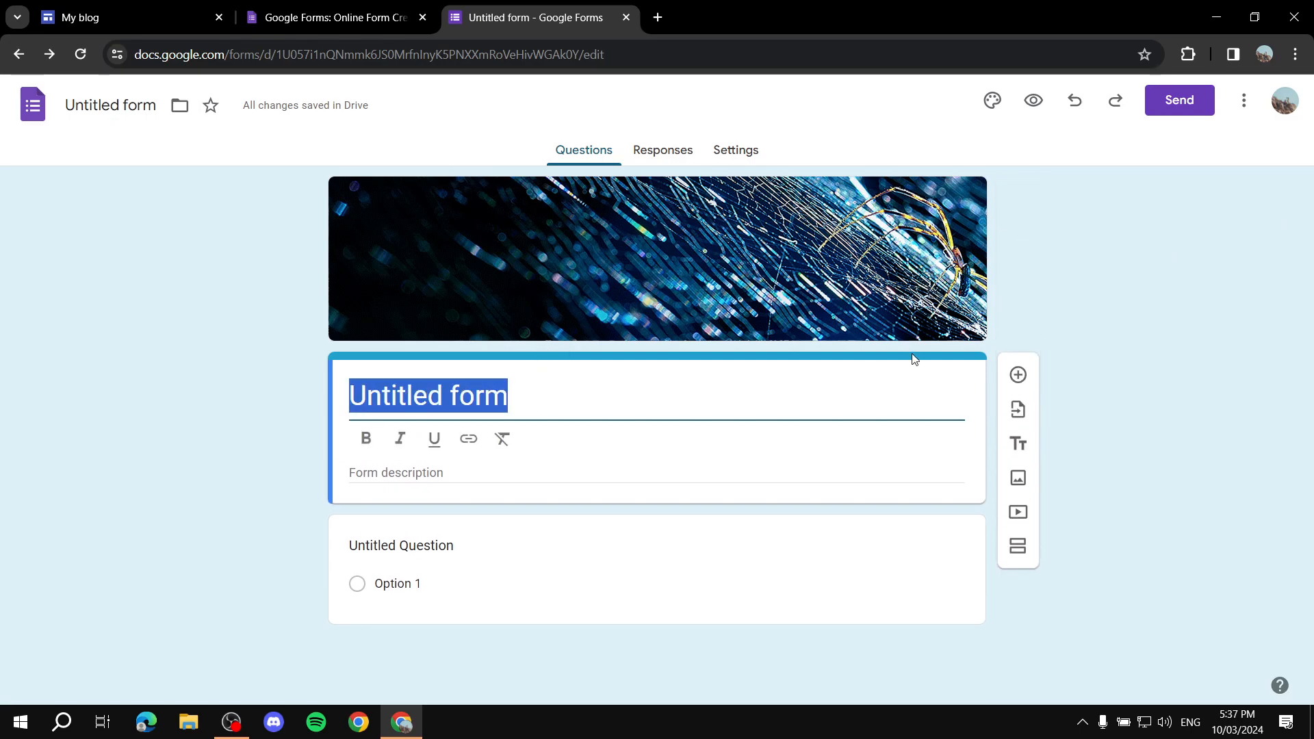
pyautogui.write('Book a ')
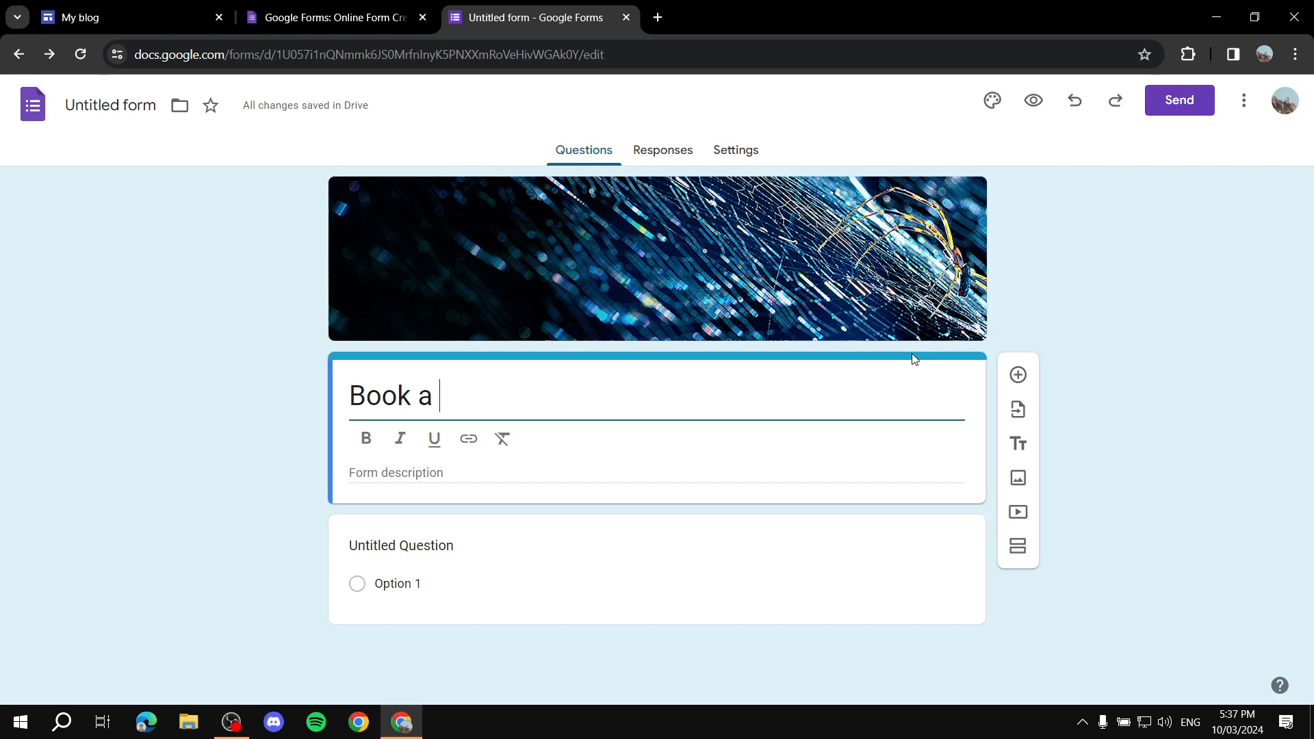
pyautogui.write('meeting')
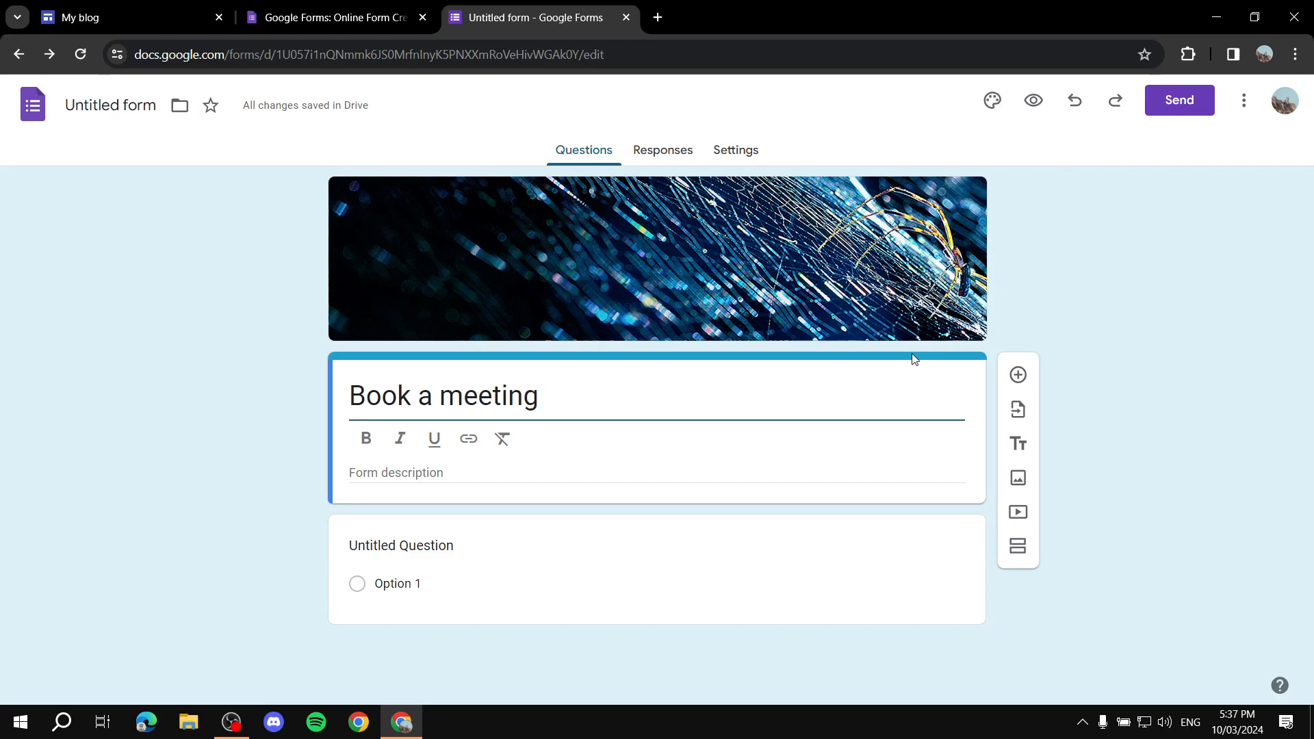
# Enter the form description "Book a one on one meeting with me and get the full benefits.".
pyautogui.click(533, 473)
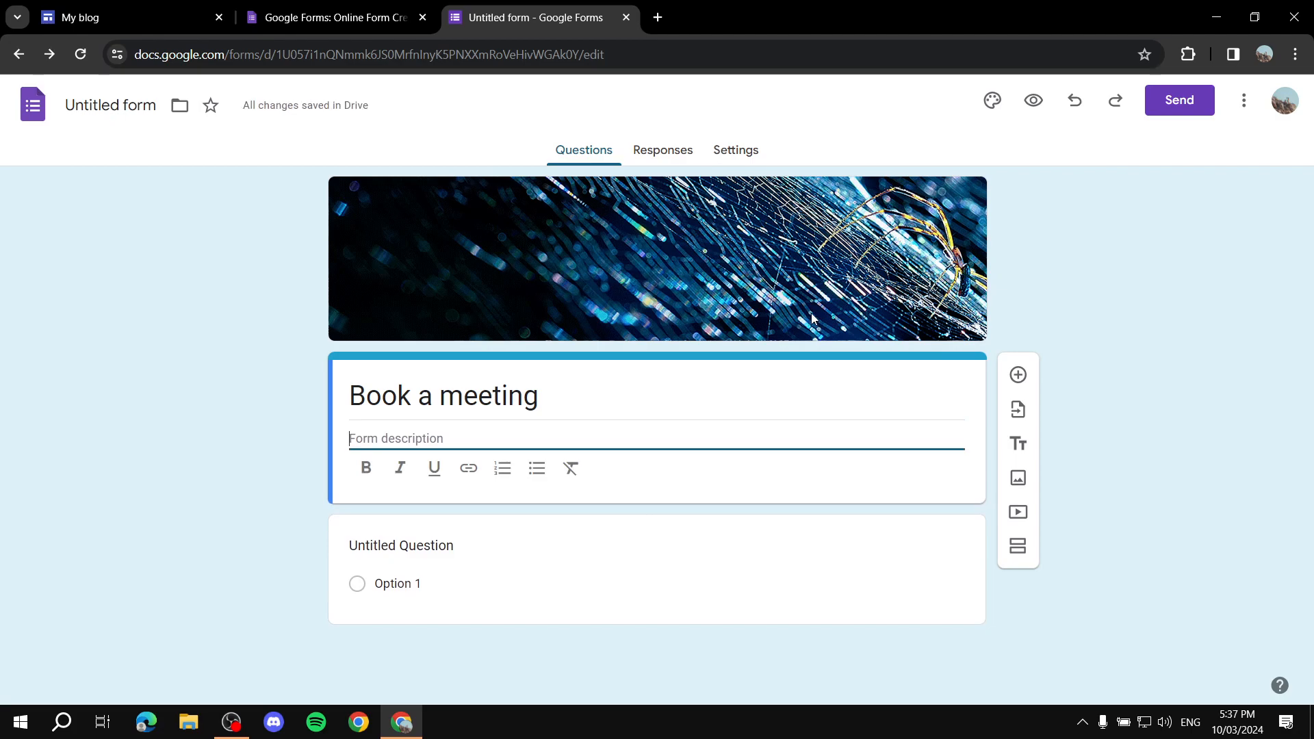
pyautogui.write('B')
pyautogui.press('BackSpace')
pyautogui.press('BackSpace')
pyautogui.press('BackSpace')
pyautogui.press('BackSpace')
pyautogui.press('BackSpace')
pyautogui.press('BackSpace')
pyautogui.write('ng with me and get the full benefits.')
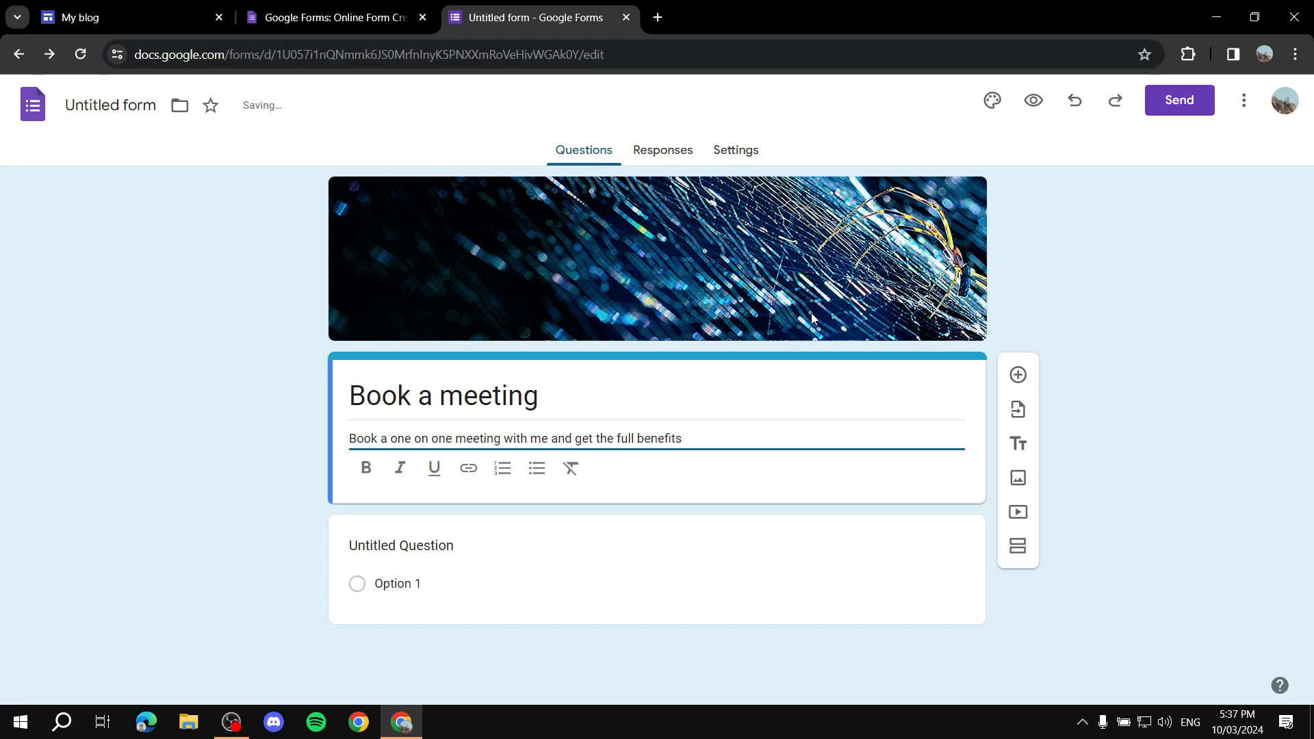
pyautogui.click(256, 466)
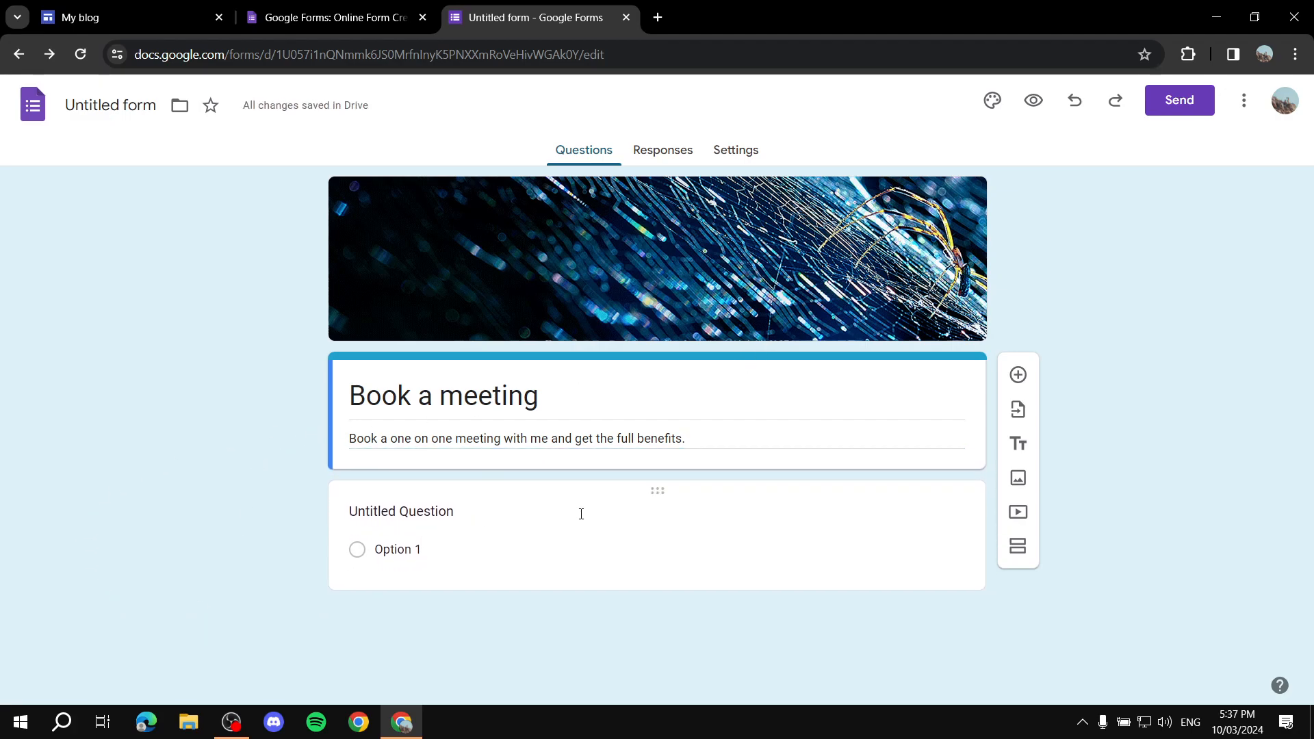
# Set the untitled question's answer type to Checkboxes.
pyautogui.click(481, 512)
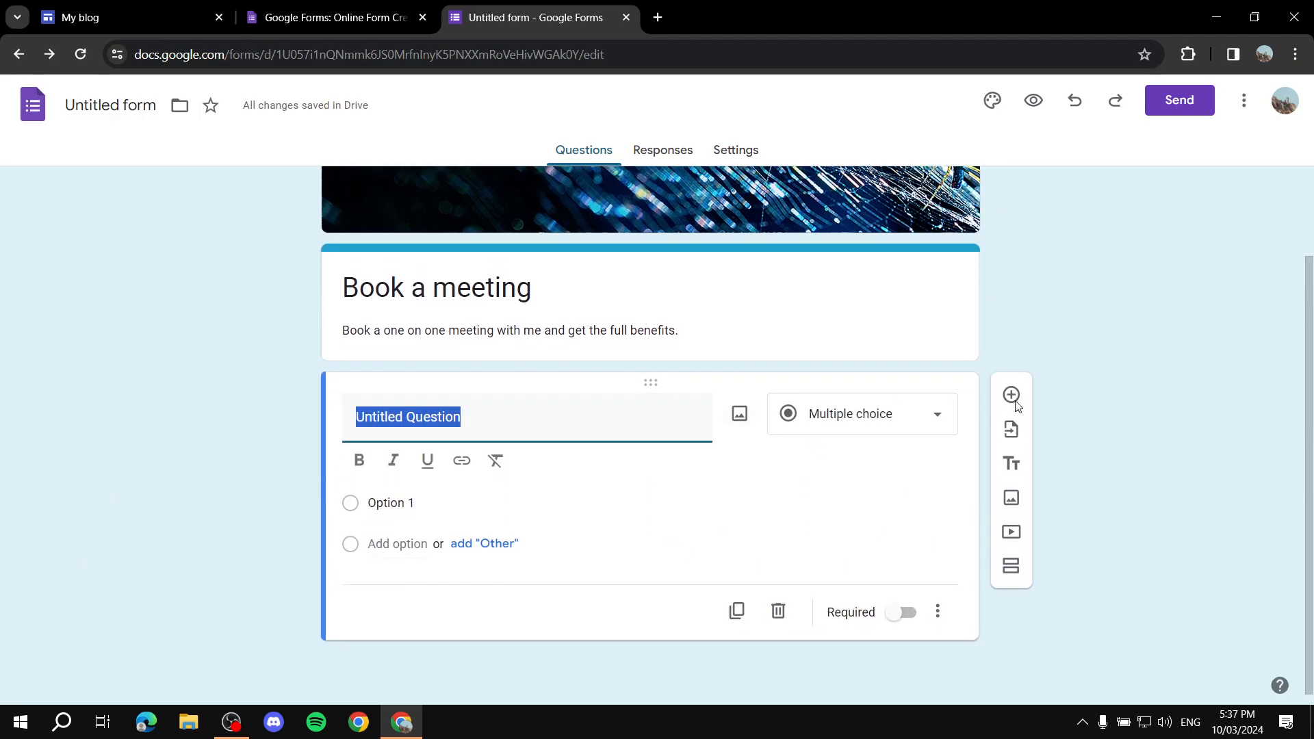
pyautogui.click(908, 403)
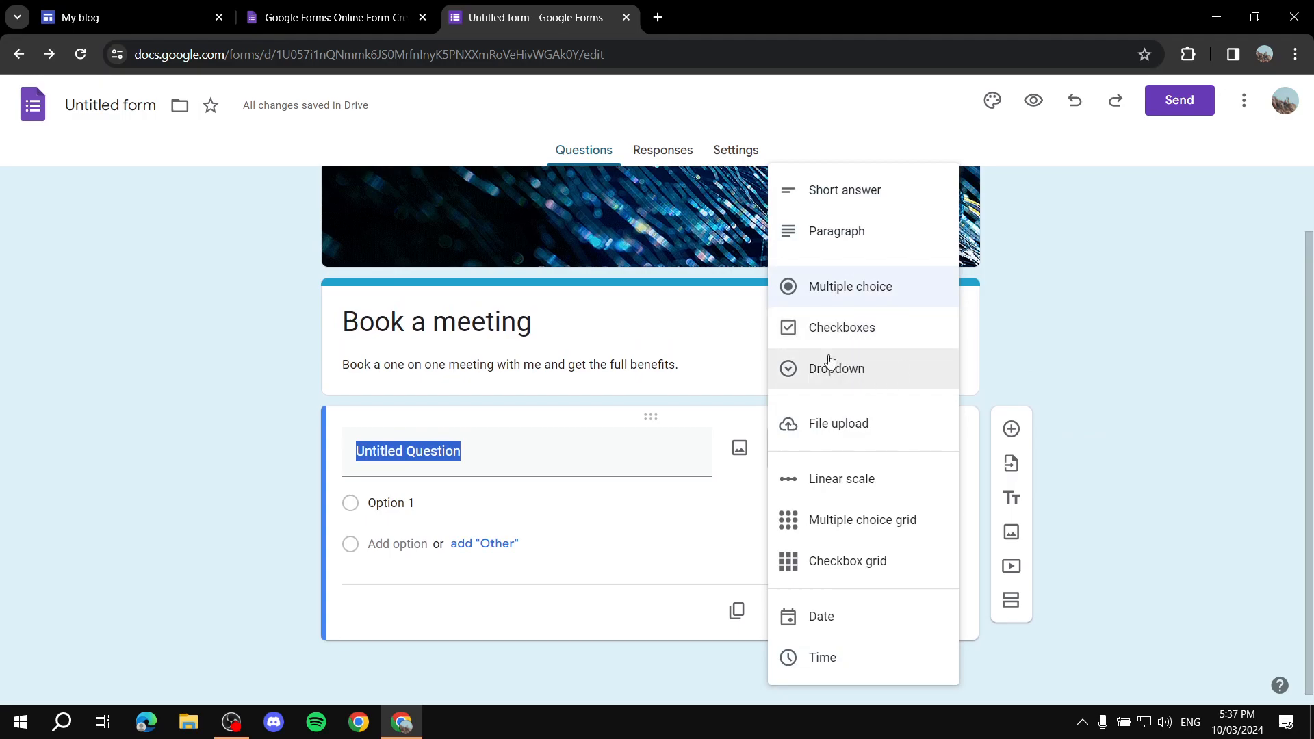
pyautogui.click(873, 332)
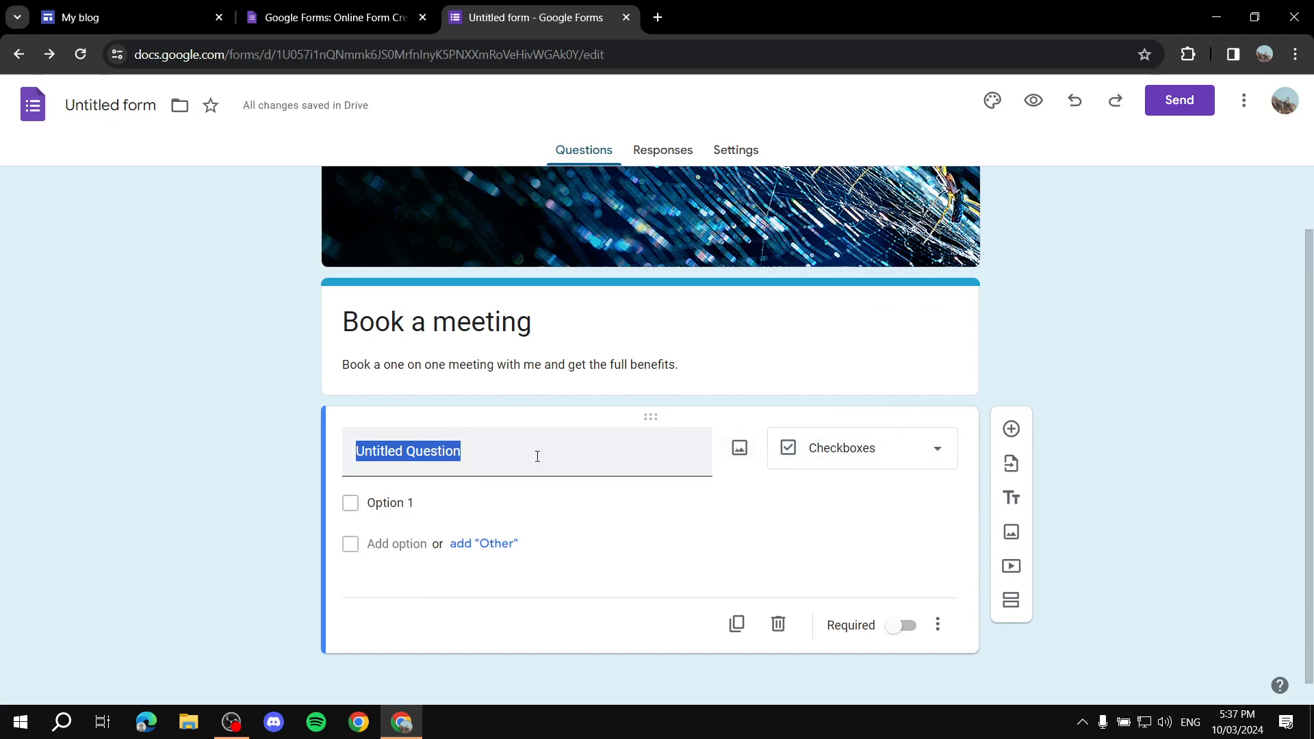
pyautogui.click(842, 465)
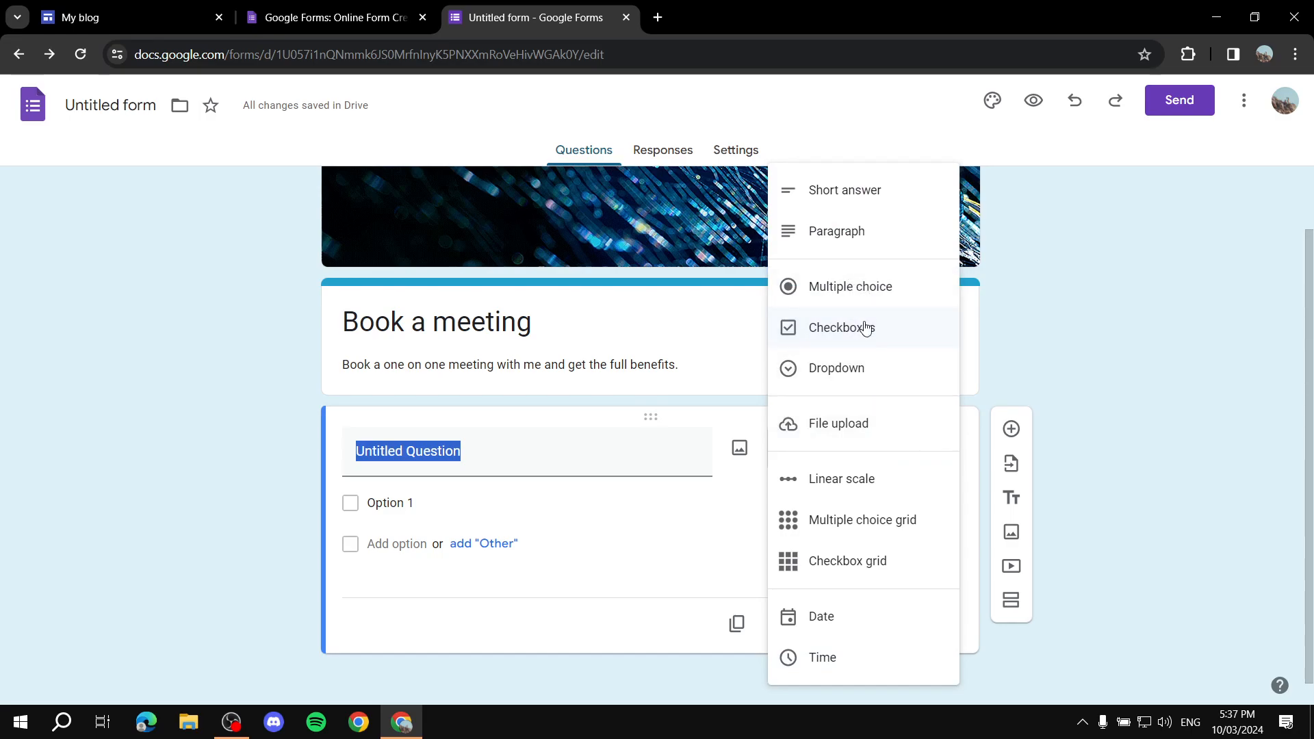
pyautogui.click(838, 334)
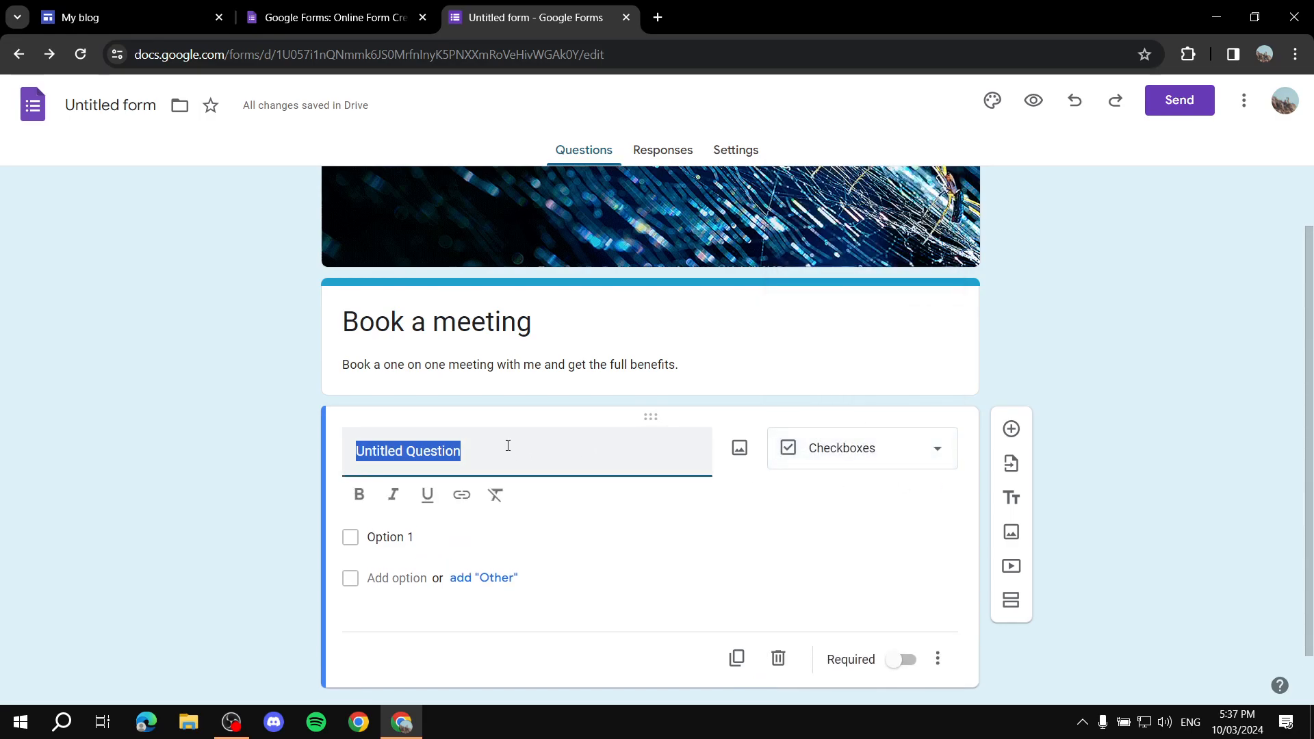
# Replace the first question's title with "What type of service are you booking".
pyautogui.press('BackSpace')
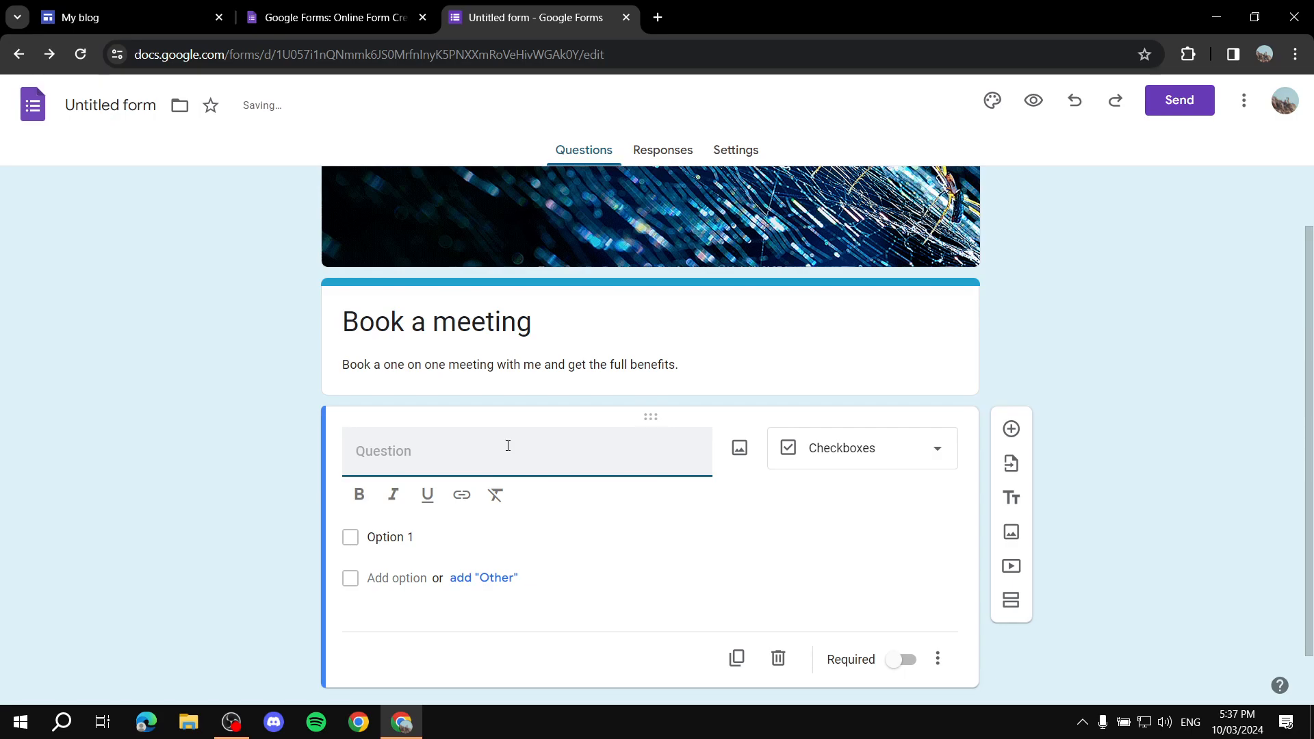
pyautogui.write('What tu')
pyautogui.press('BackSpace')
pyautogui.write('ype of service are you booking')
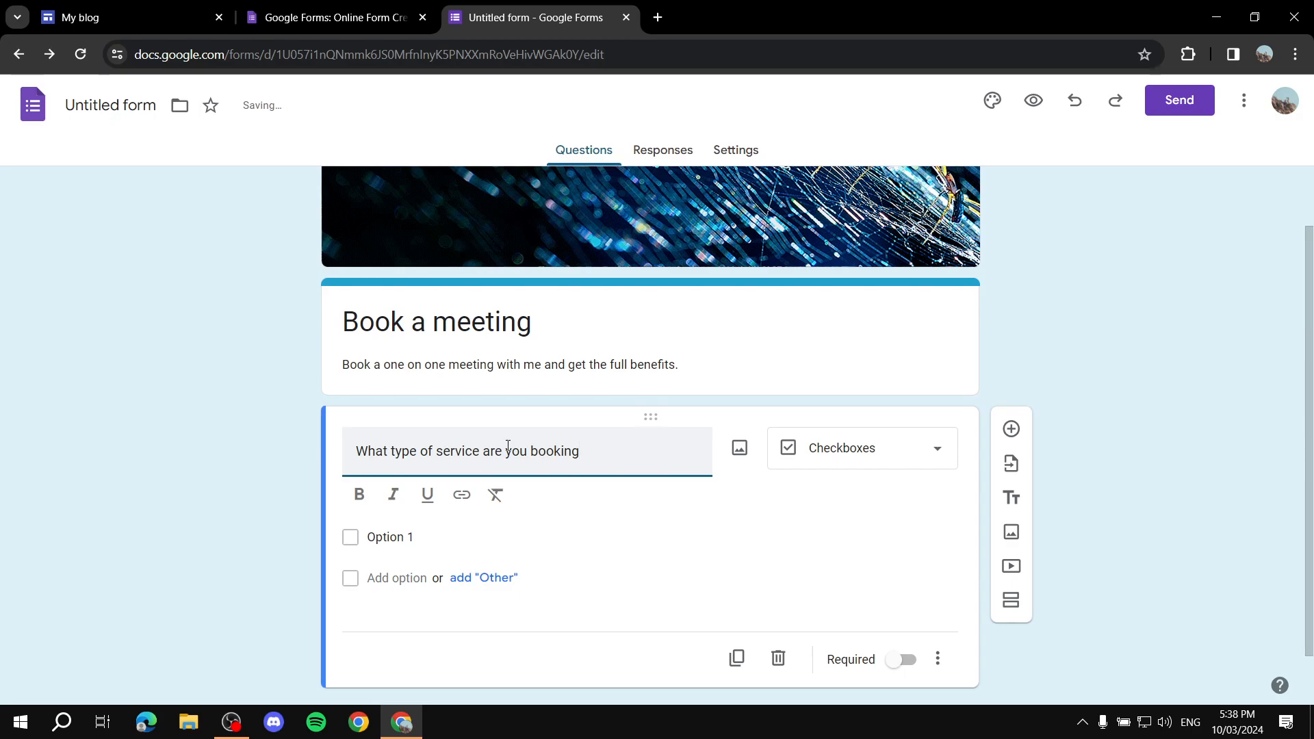
# Change the service question's answer type to Multiple choice and end its title with a question mark.
pyautogui.scroll(-1, 507, 451)
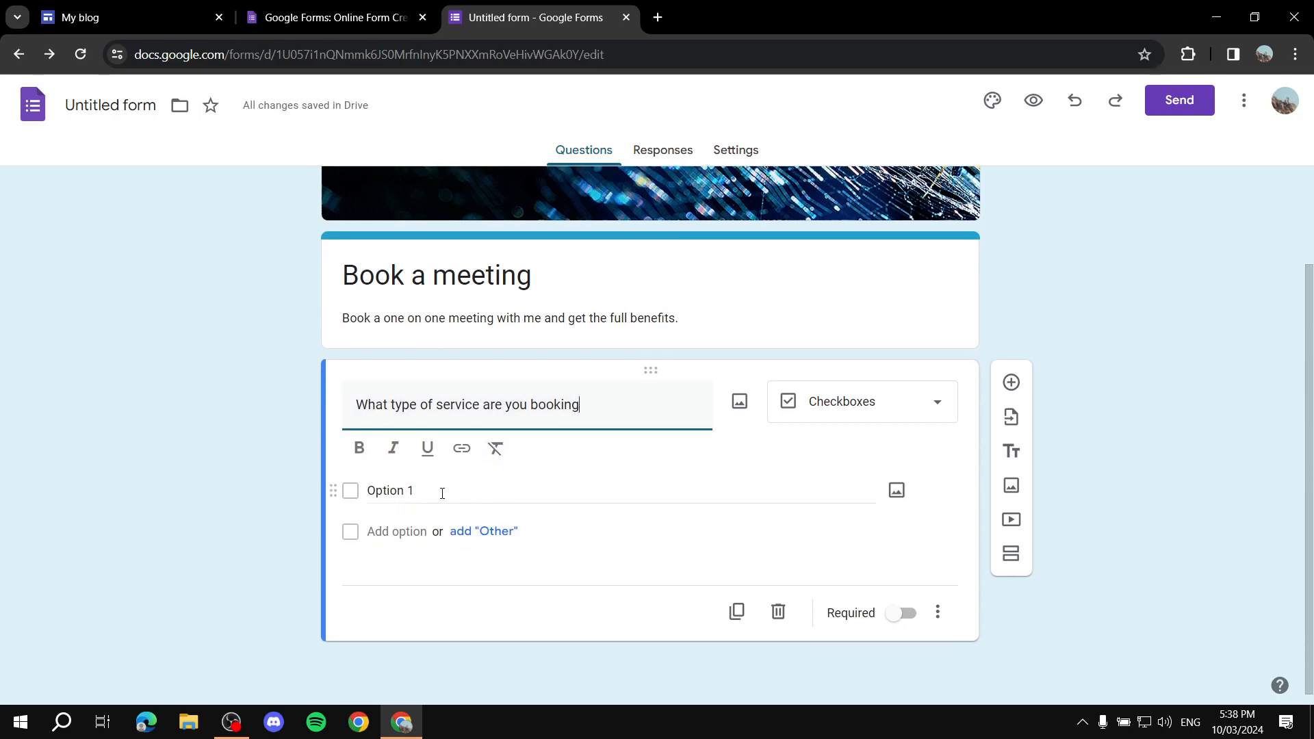
pyautogui.click(939, 406)
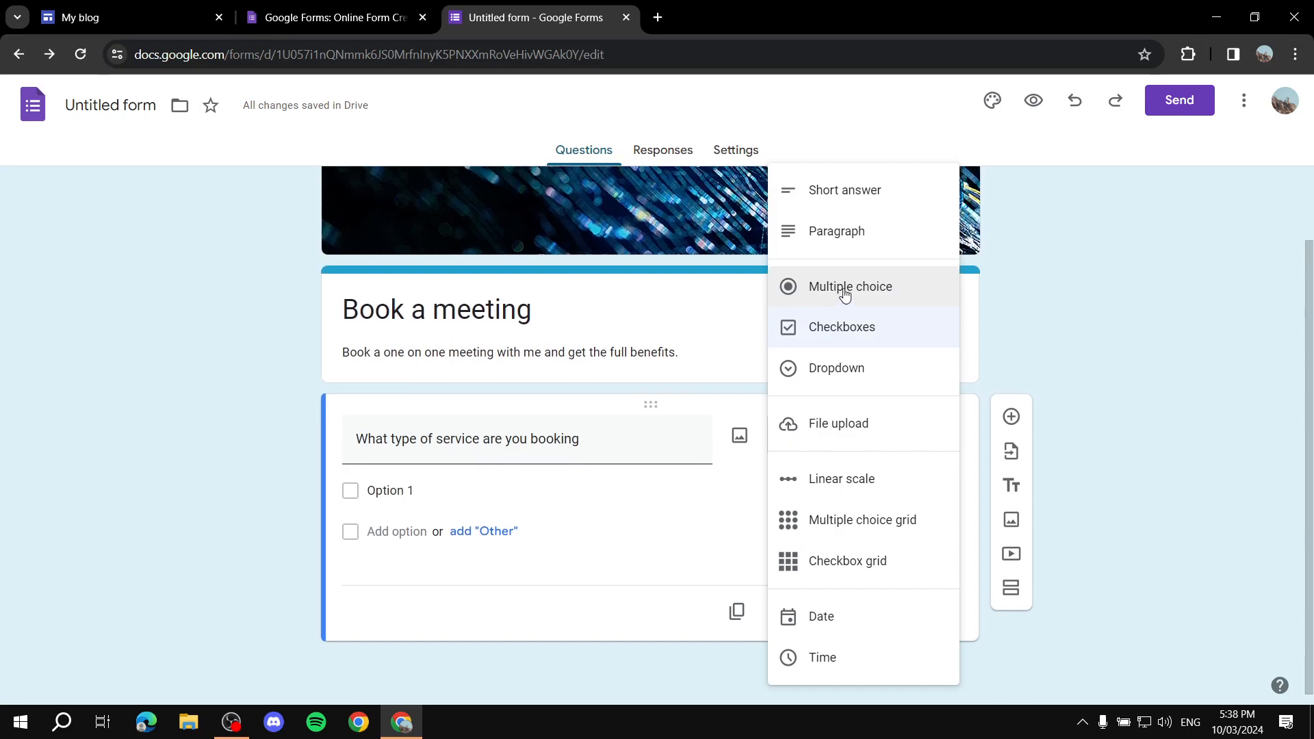
pyautogui.click(849, 290)
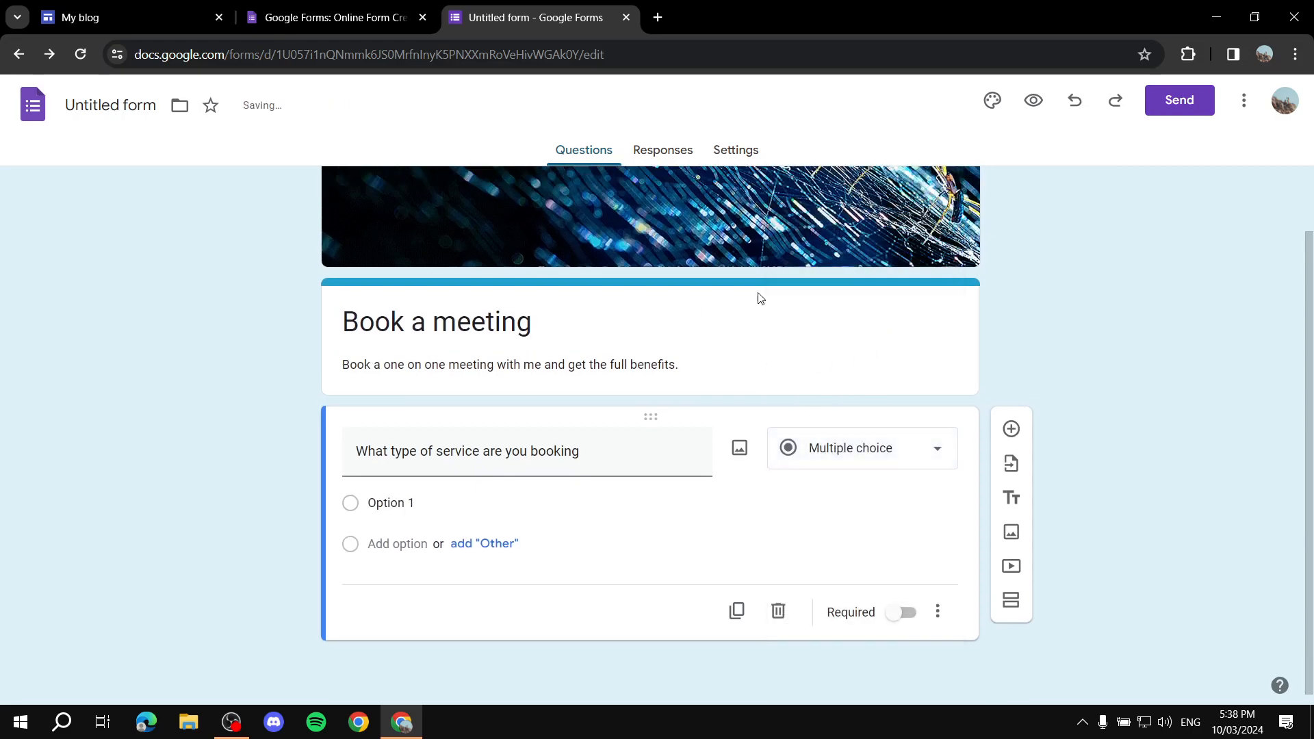
pyautogui.tripleClick(639, 452)
pyautogui.click(638, 452)
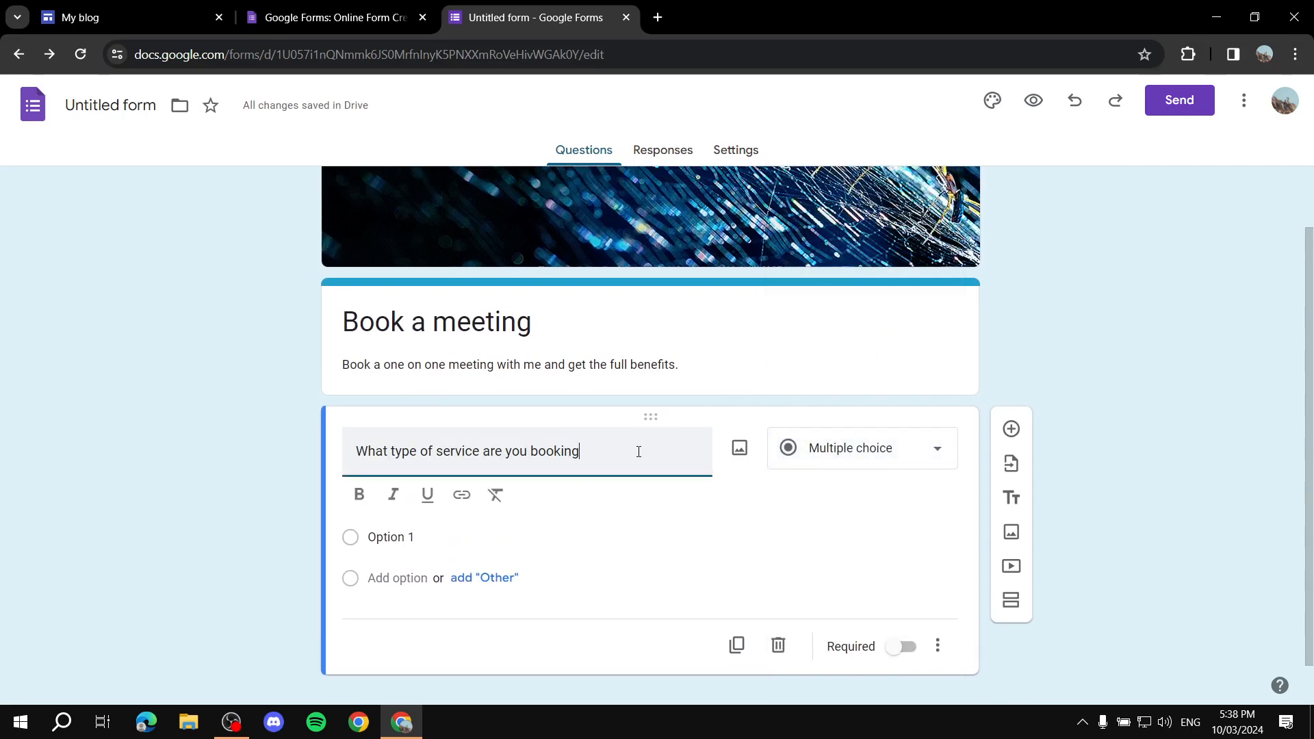
pyautogui.scroll(-1, 499, 496)
# Give the service question the options "Example 1", "Example 2" and "Example 3", without an "Other" option.
pyautogui.click(486, 501)
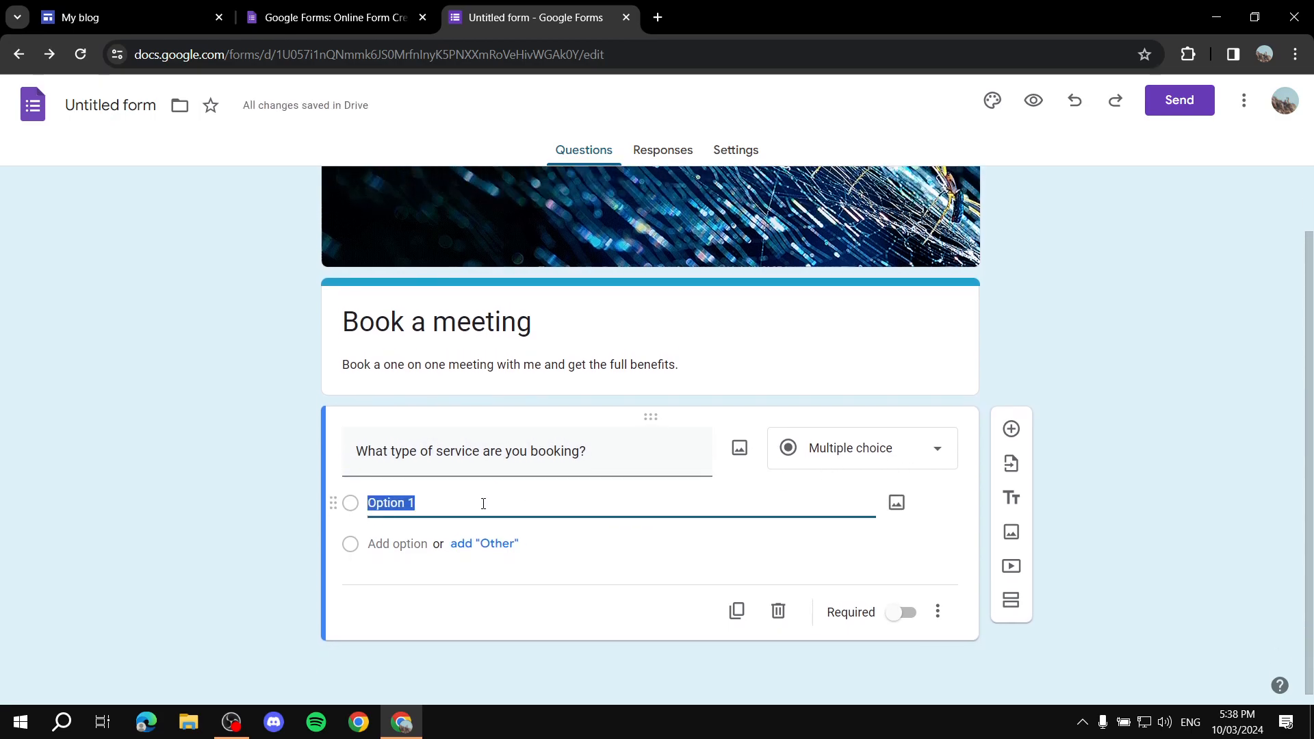
pyautogui.write('Example')
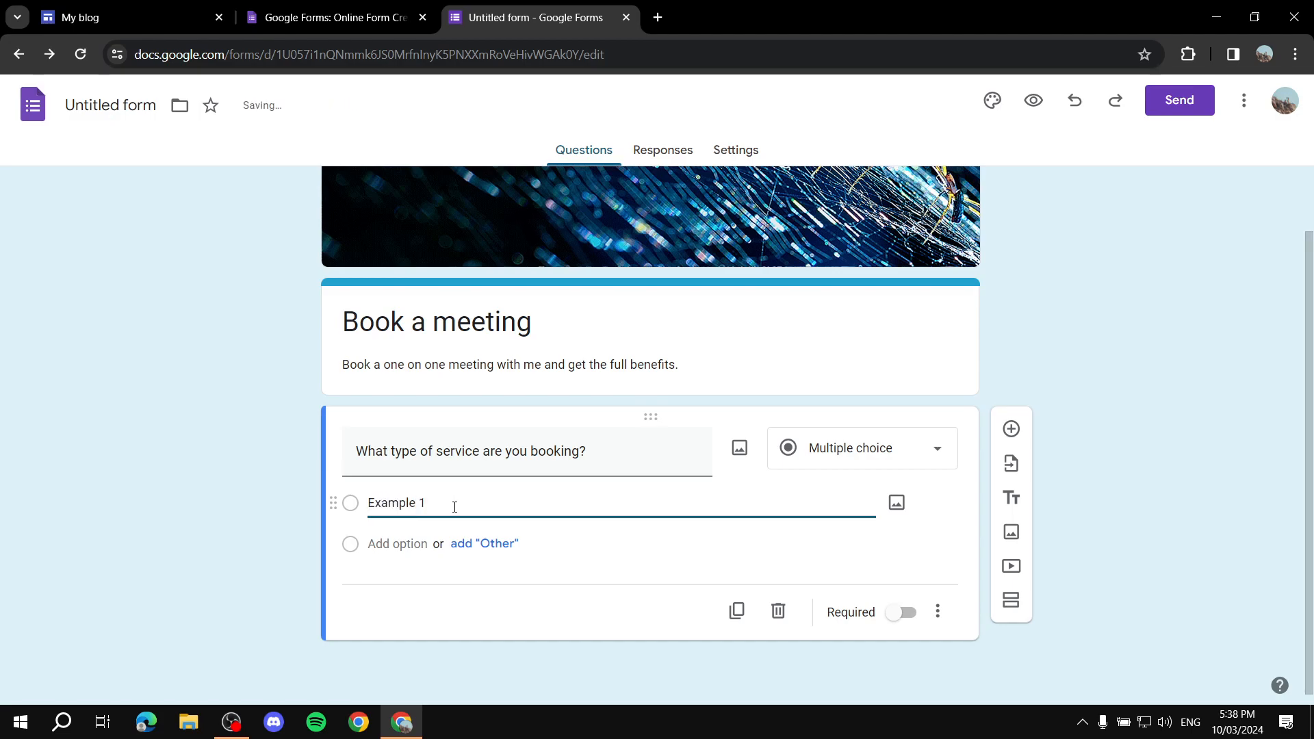
pyautogui.click(480, 545)
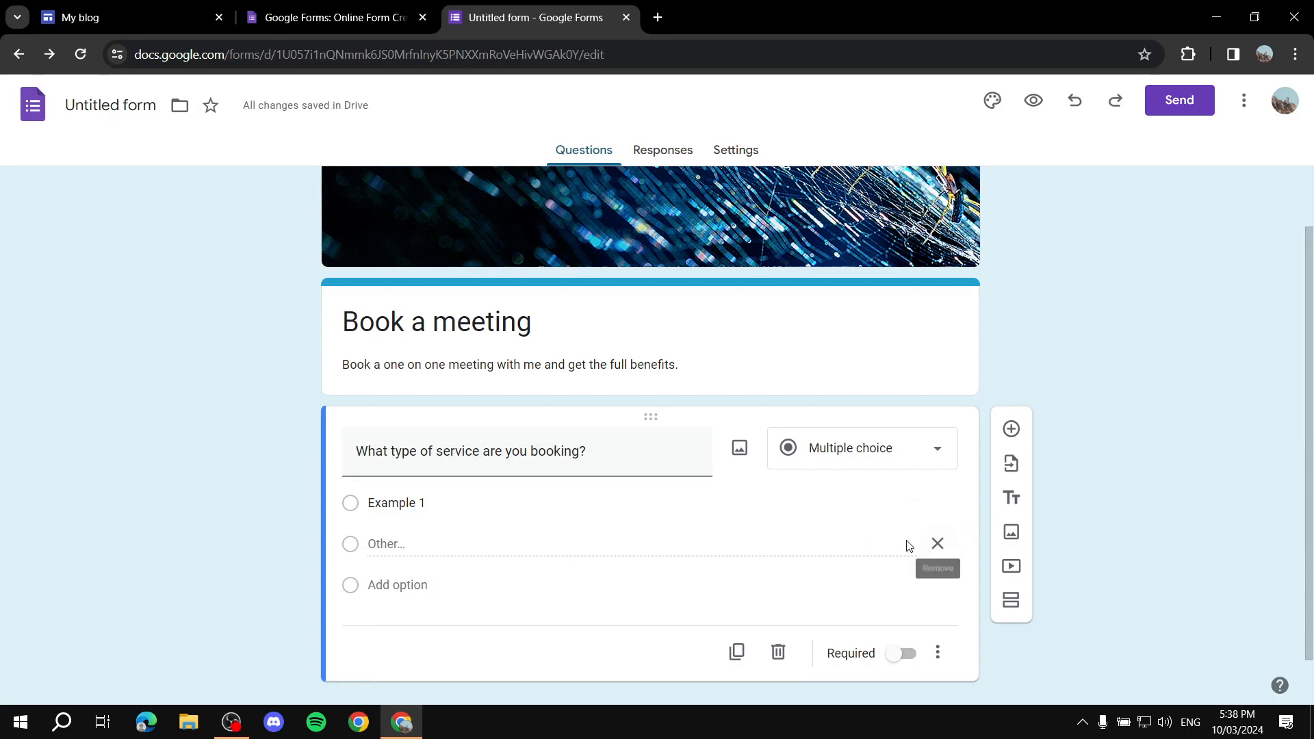
pyautogui.click(429, 584)
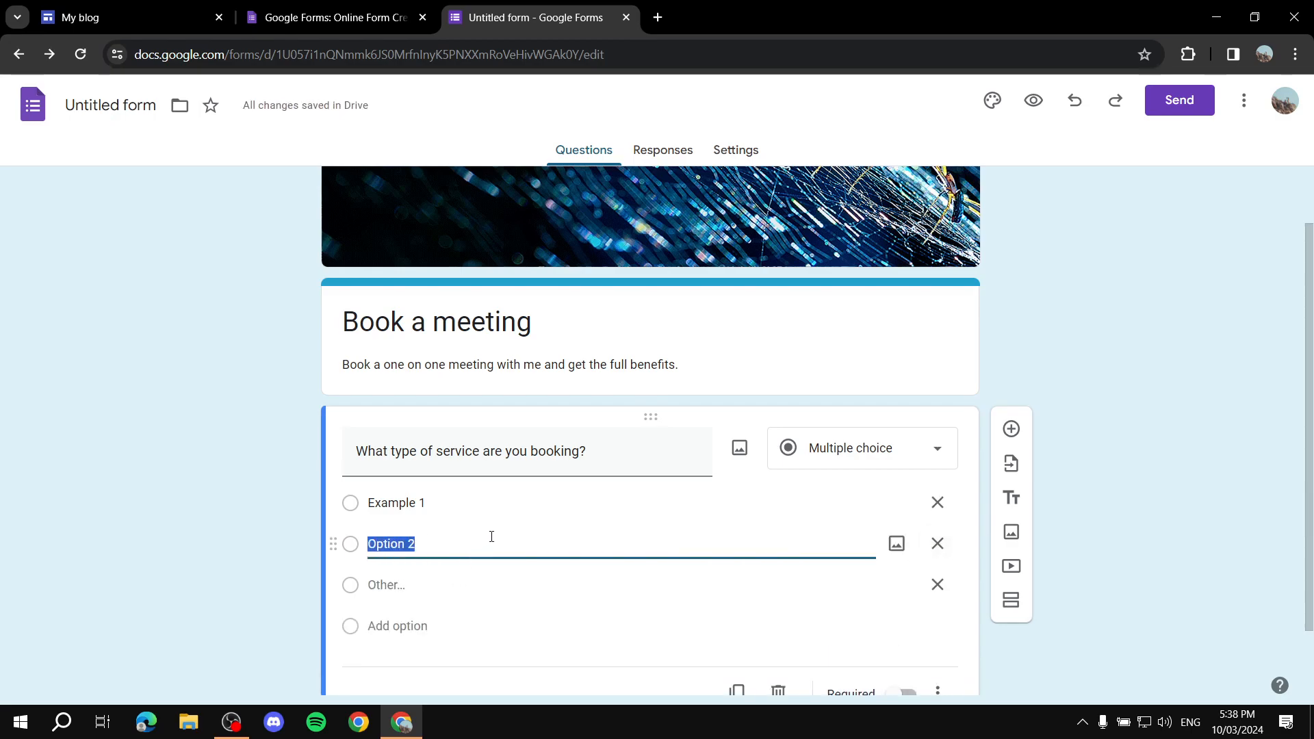
pyautogui.write('Example 2')
pyautogui.click(385, 624)
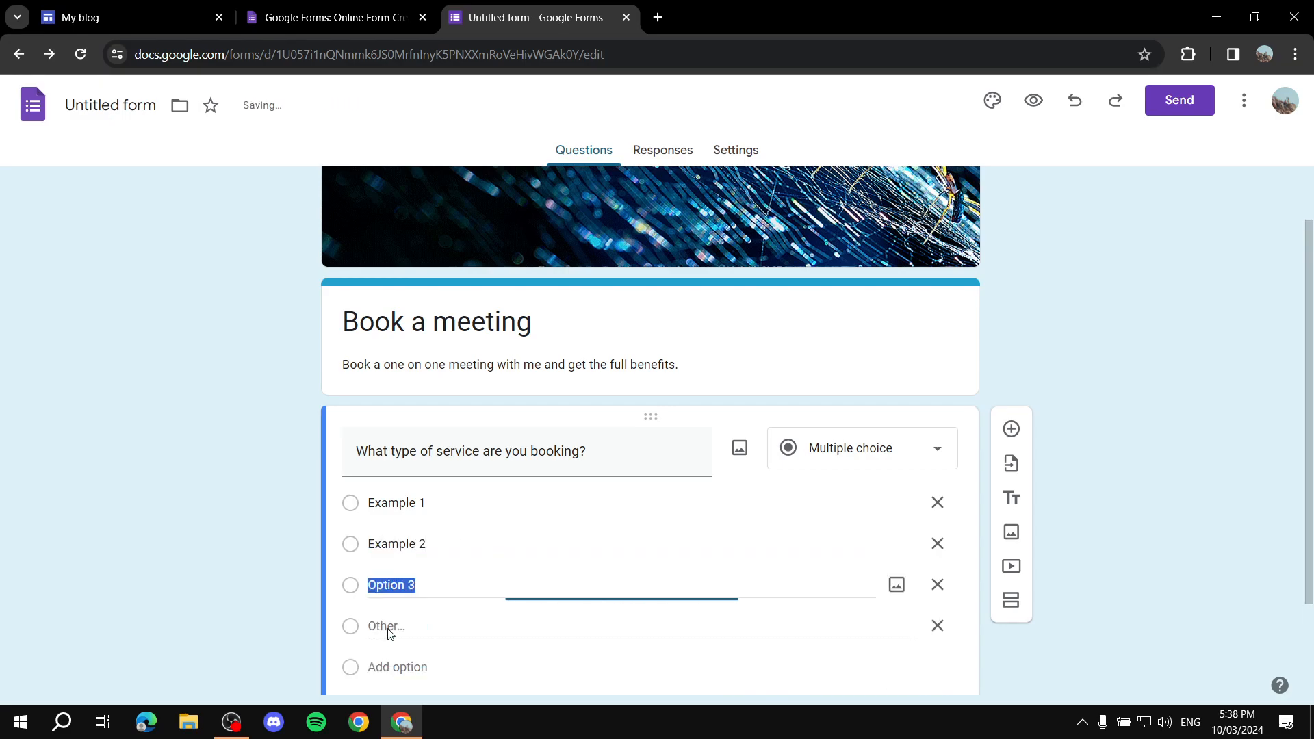
pyautogui.write('Example')
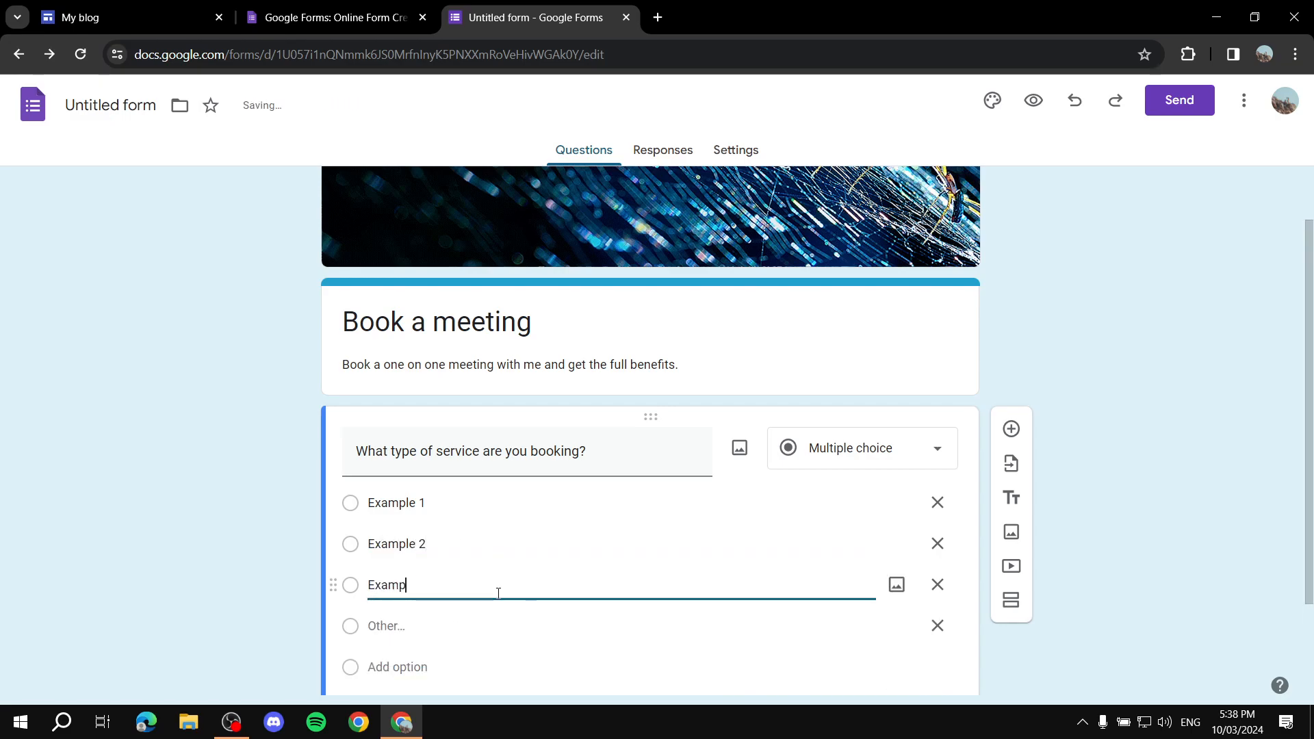
pyautogui.click(938, 625)
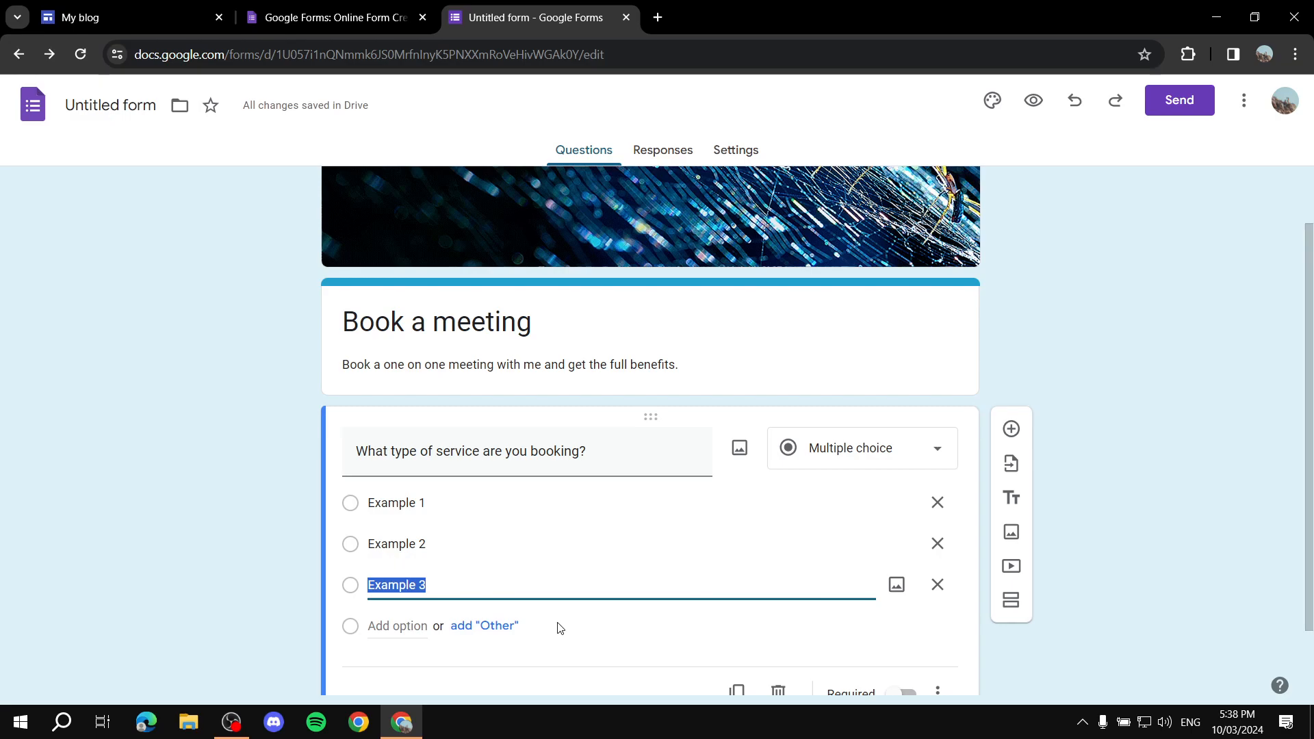
# Make the service question required.
pyautogui.scroll(-1, 565, 626)
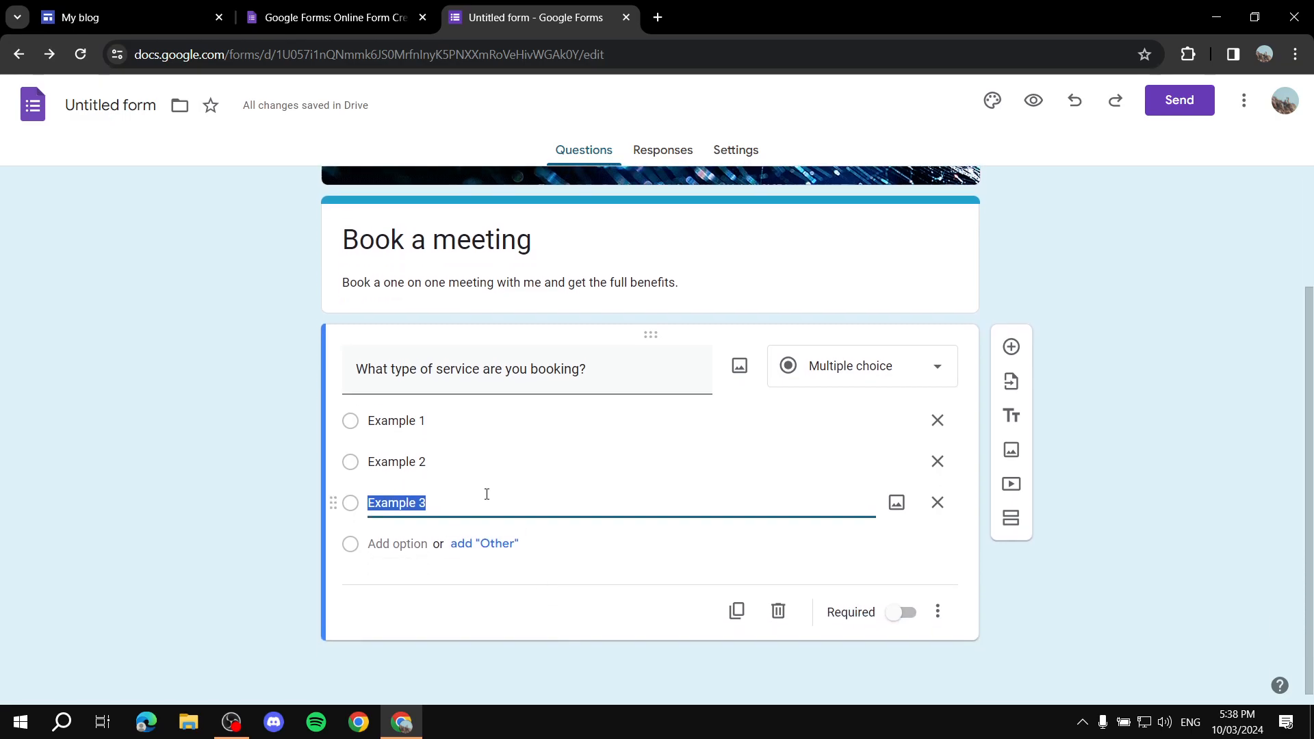
pyautogui.click(585, 626)
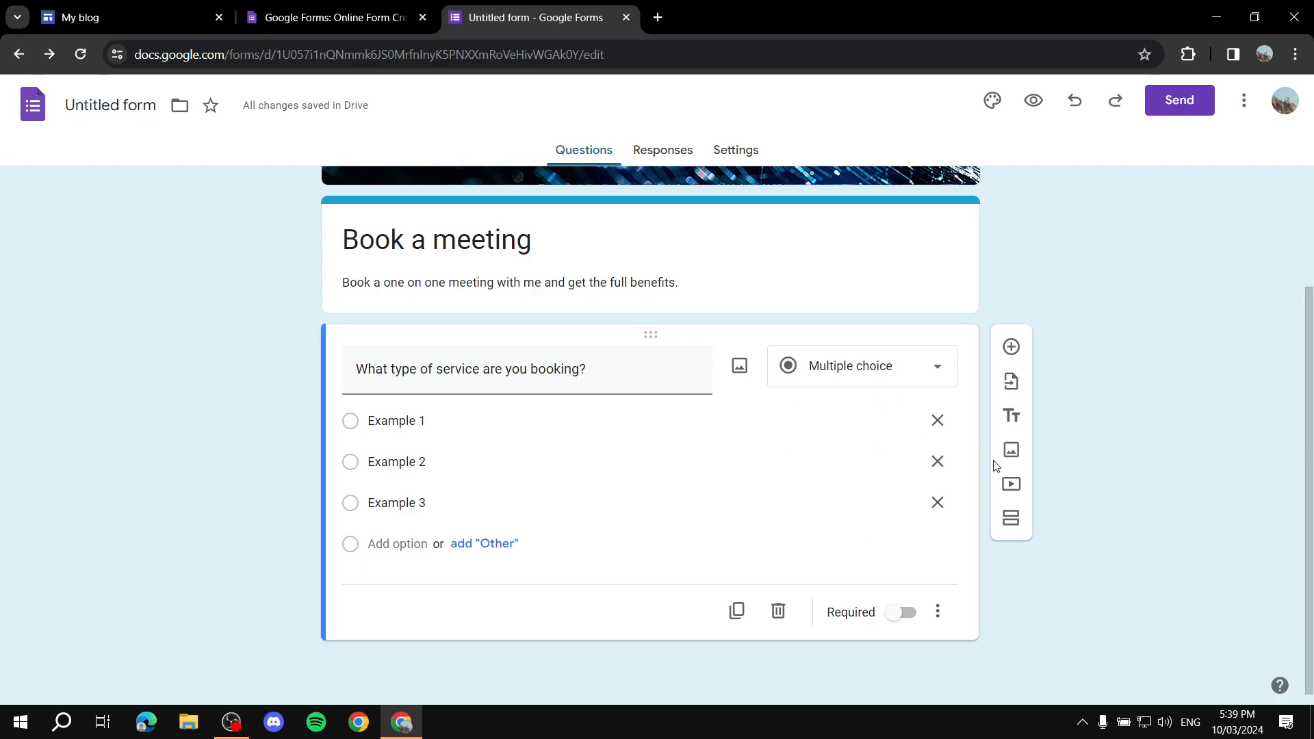
pyautogui.click(901, 612)
# Add a second question titled "At what time?" and set its answer type to Date.
pyautogui.click(1011, 347)
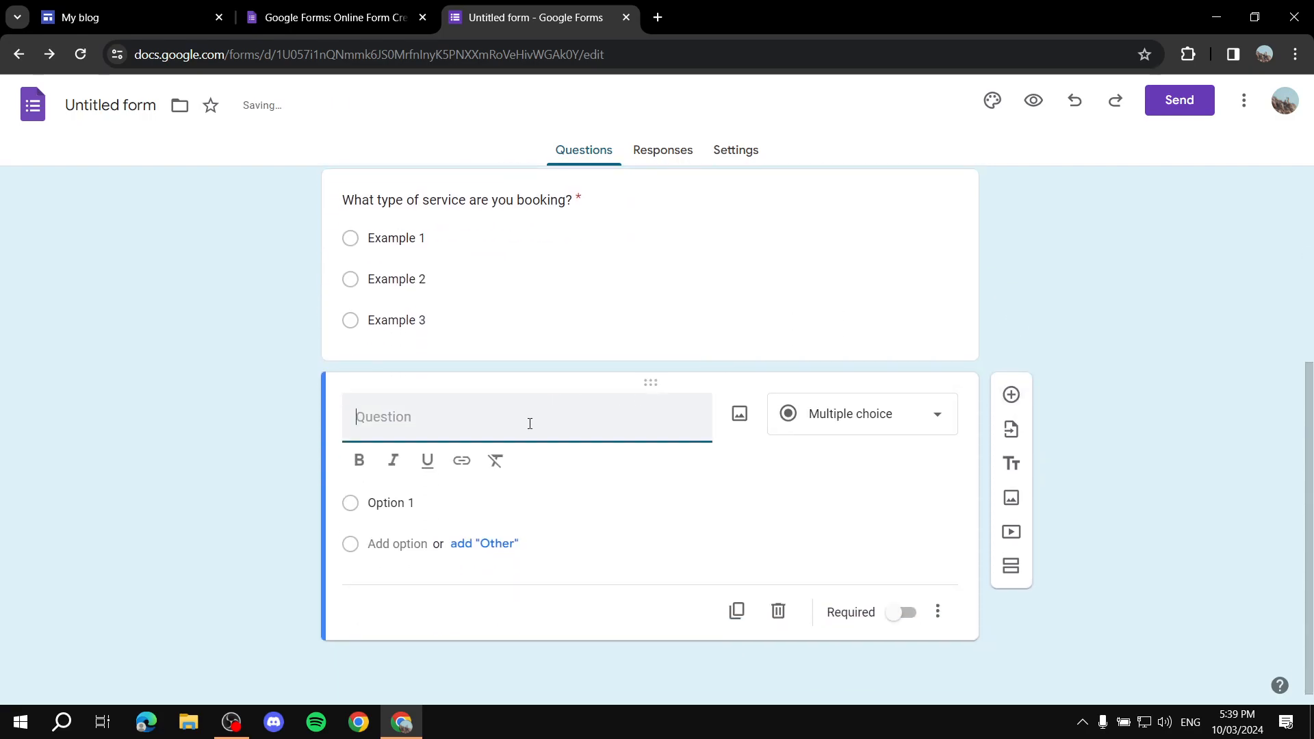
pyautogui.write('At what time?')
pyautogui.press('Return')
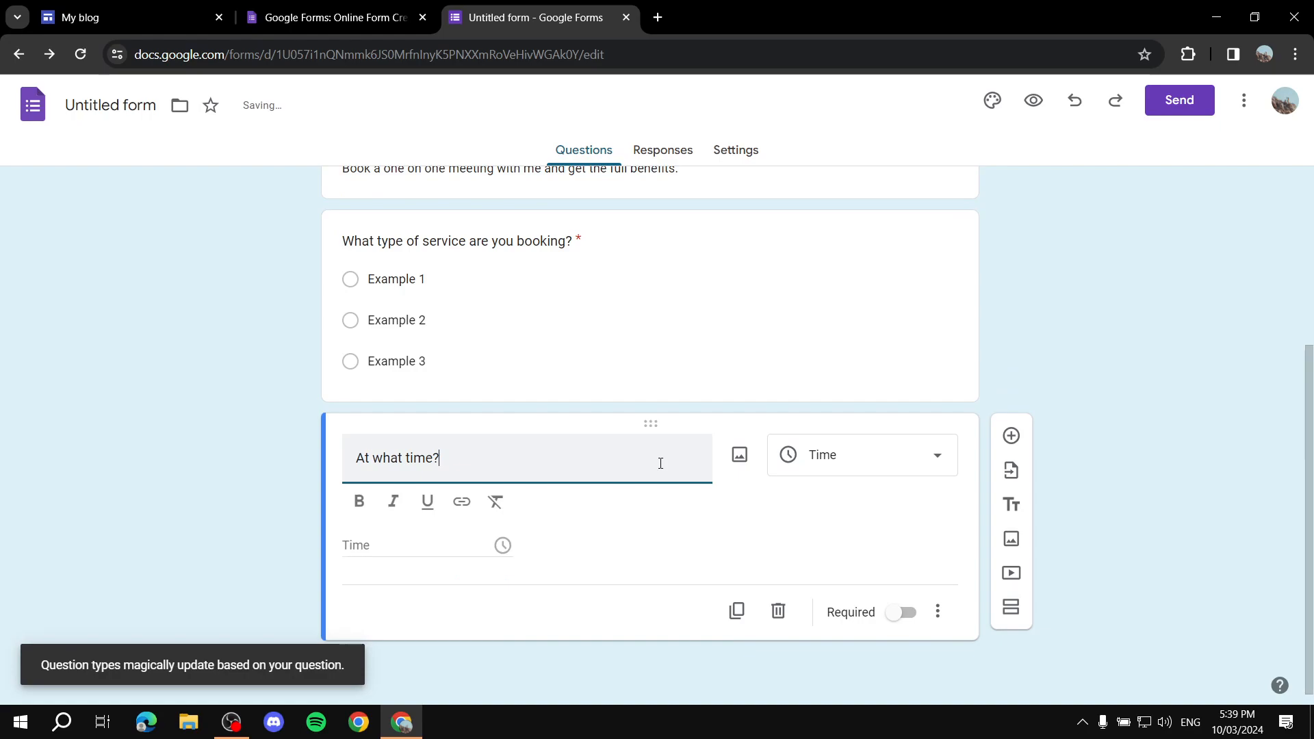
pyautogui.click(865, 458)
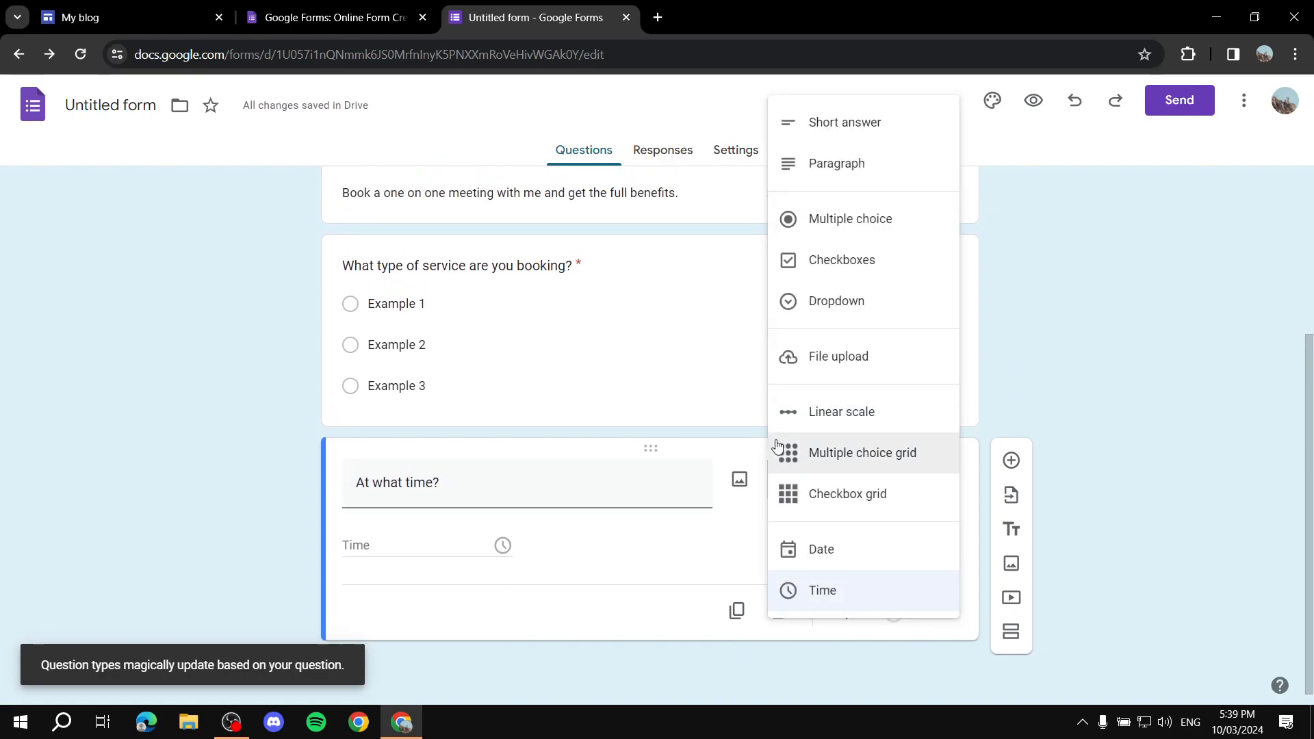
pyautogui.click(852, 557)
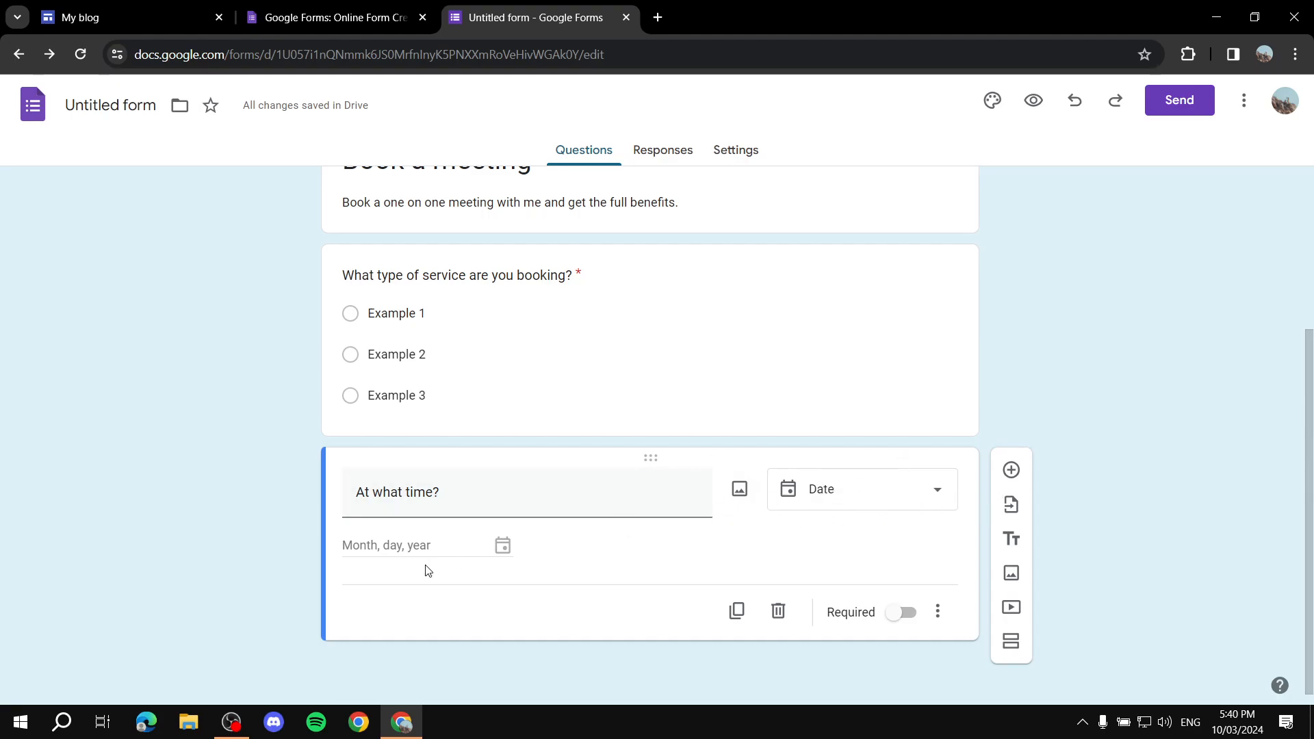
# Make the "At what time?" question required and include a time field with its date.
pyautogui.click(901, 613)
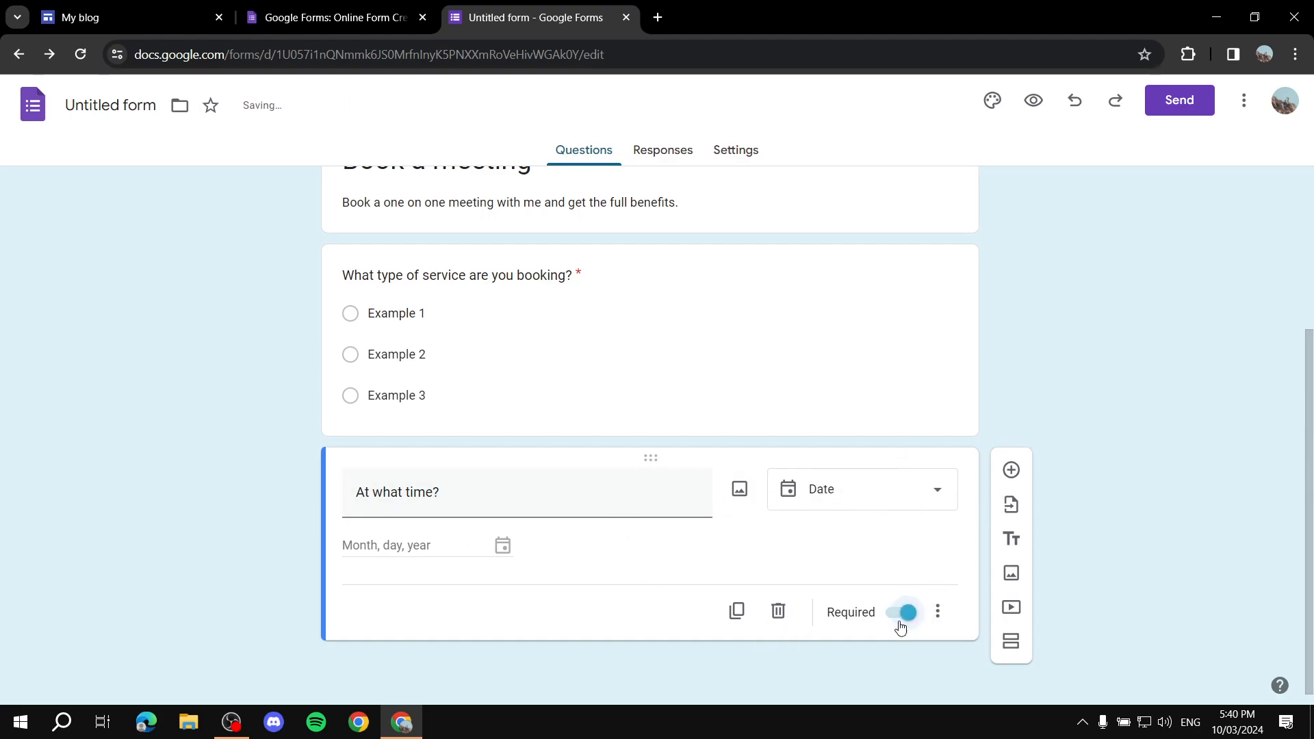
pyautogui.click(937, 613)
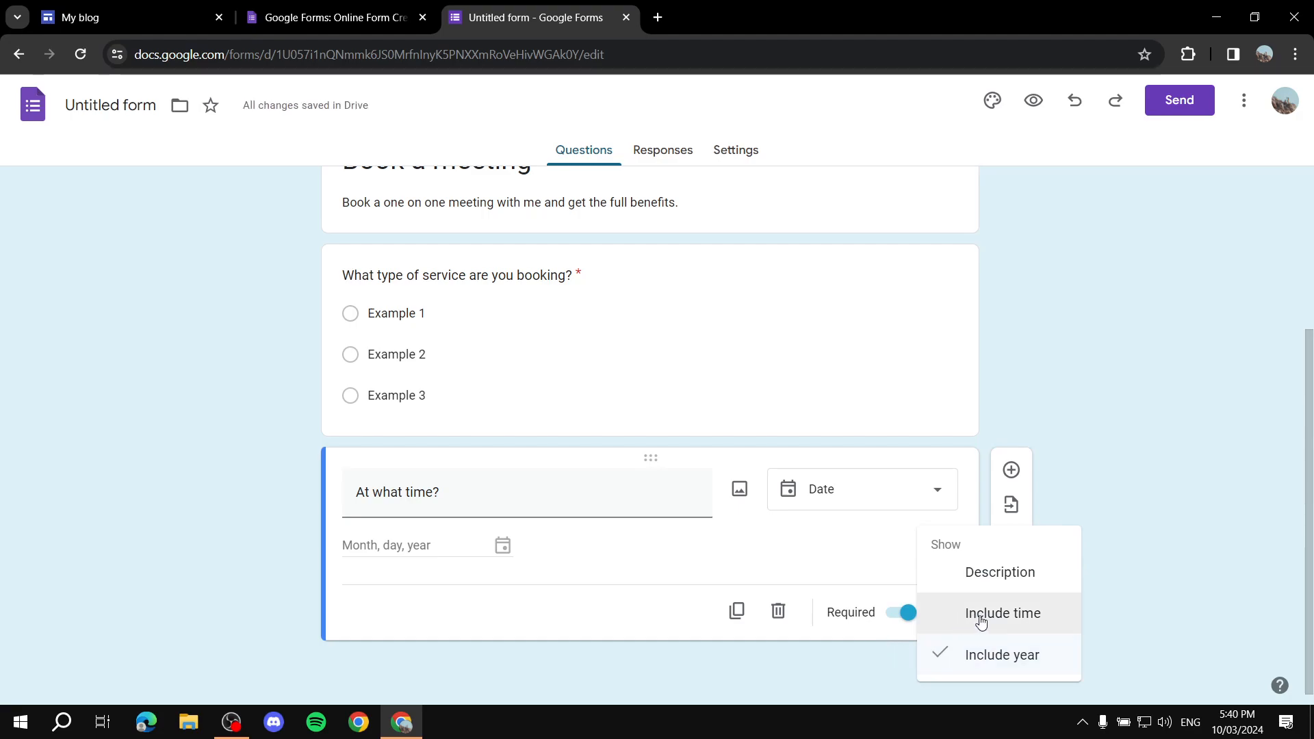
pyautogui.click(867, 681)
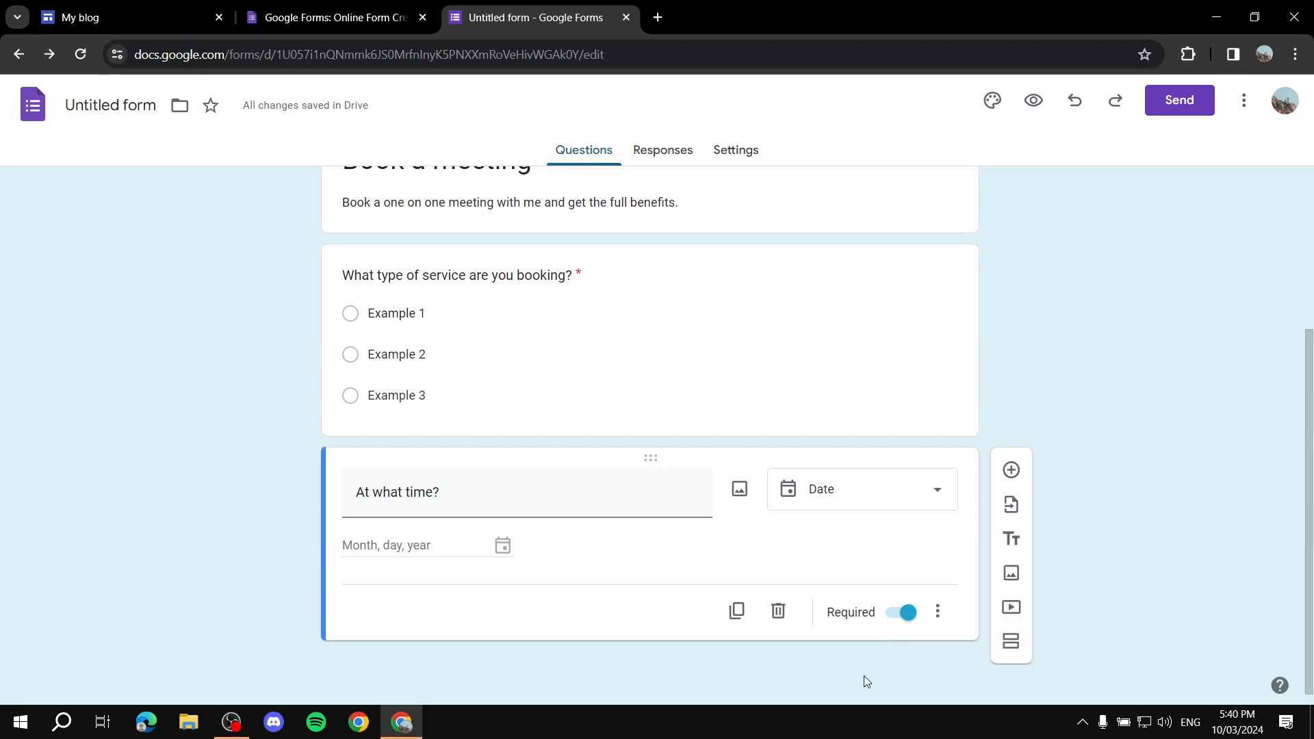
pyautogui.click(939, 613)
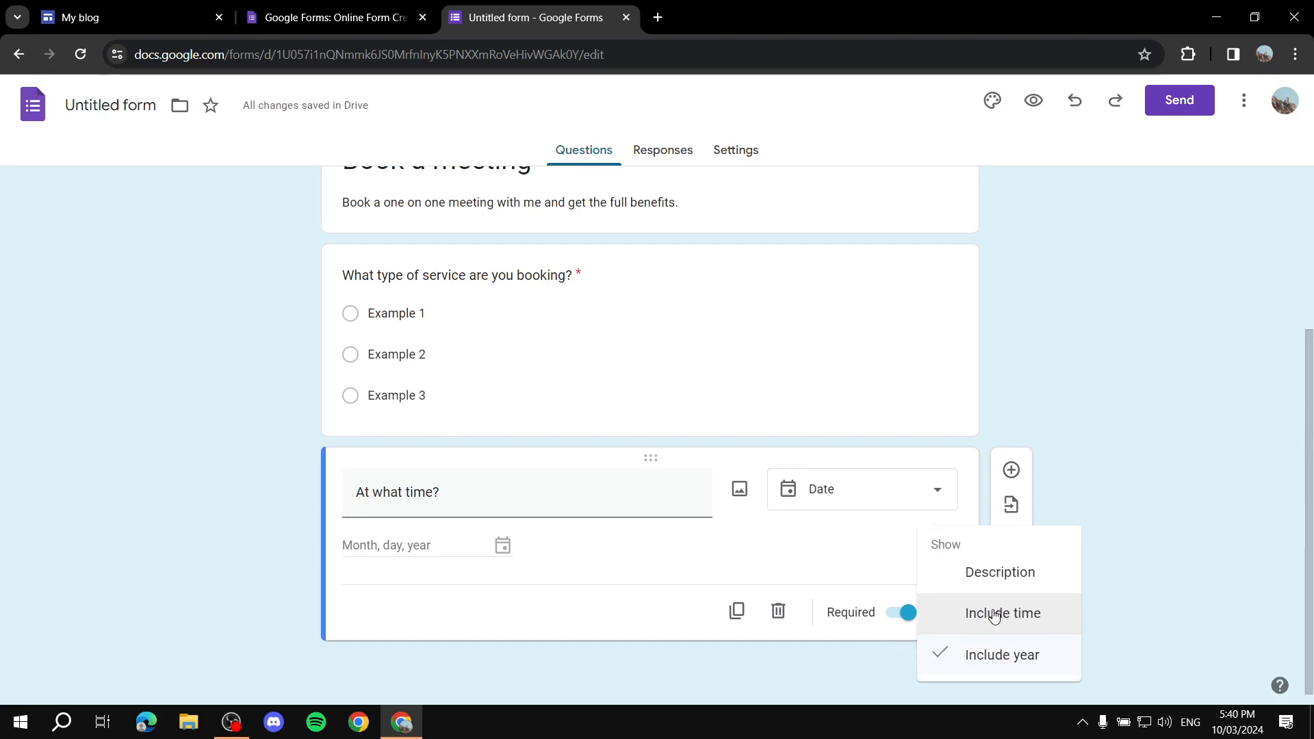
pyautogui.click(995, 613)
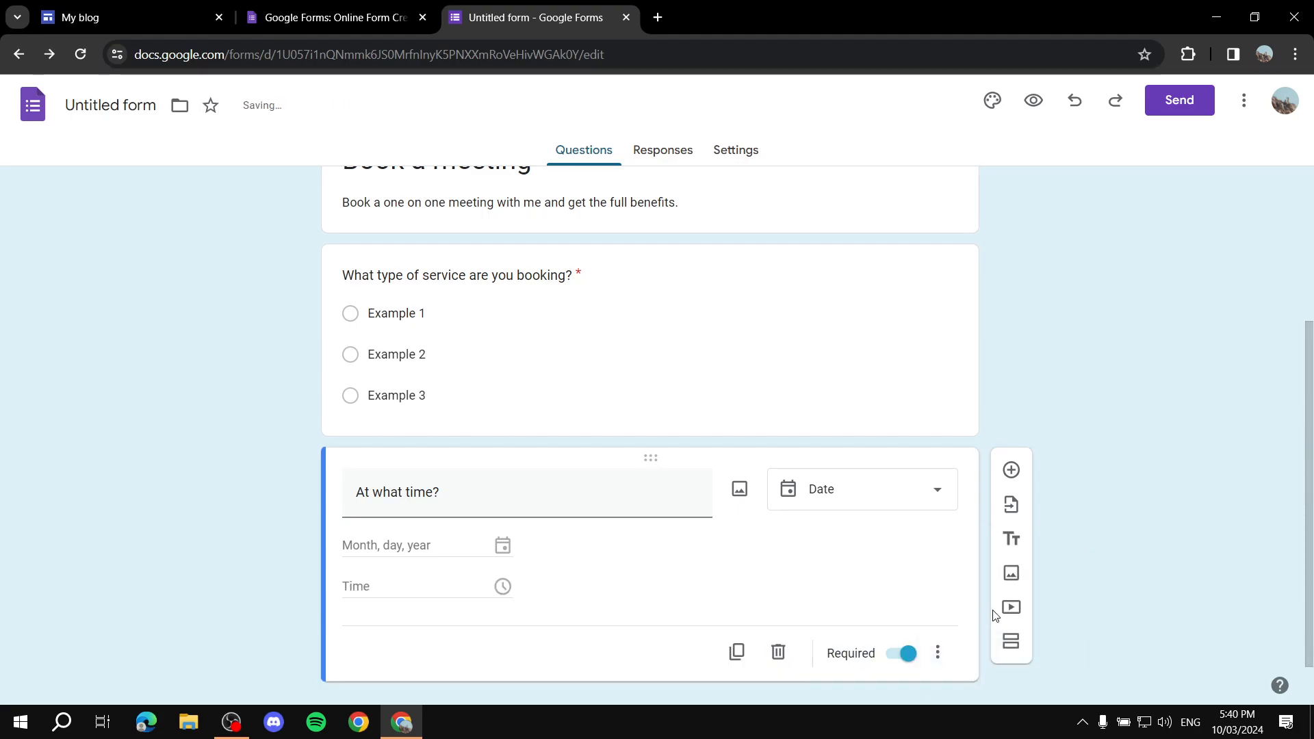
pyautogui.scroll(-1, 1023, 595)
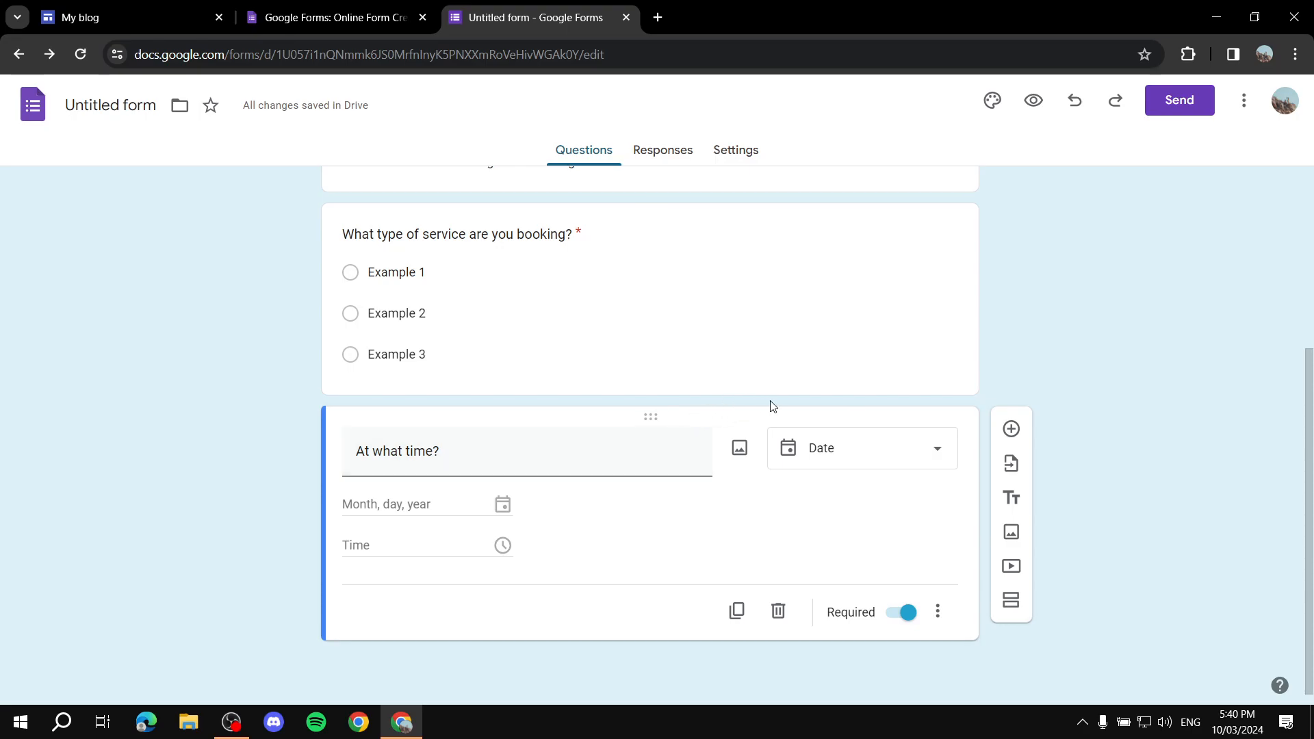
# Move the "At what time?" question above the service question, and drop it back below.
pyautogui.moveTo(650, 416); pyautogui.dragTo(1033, 410)
pyautogui.scroll(-5, 1032, 411)
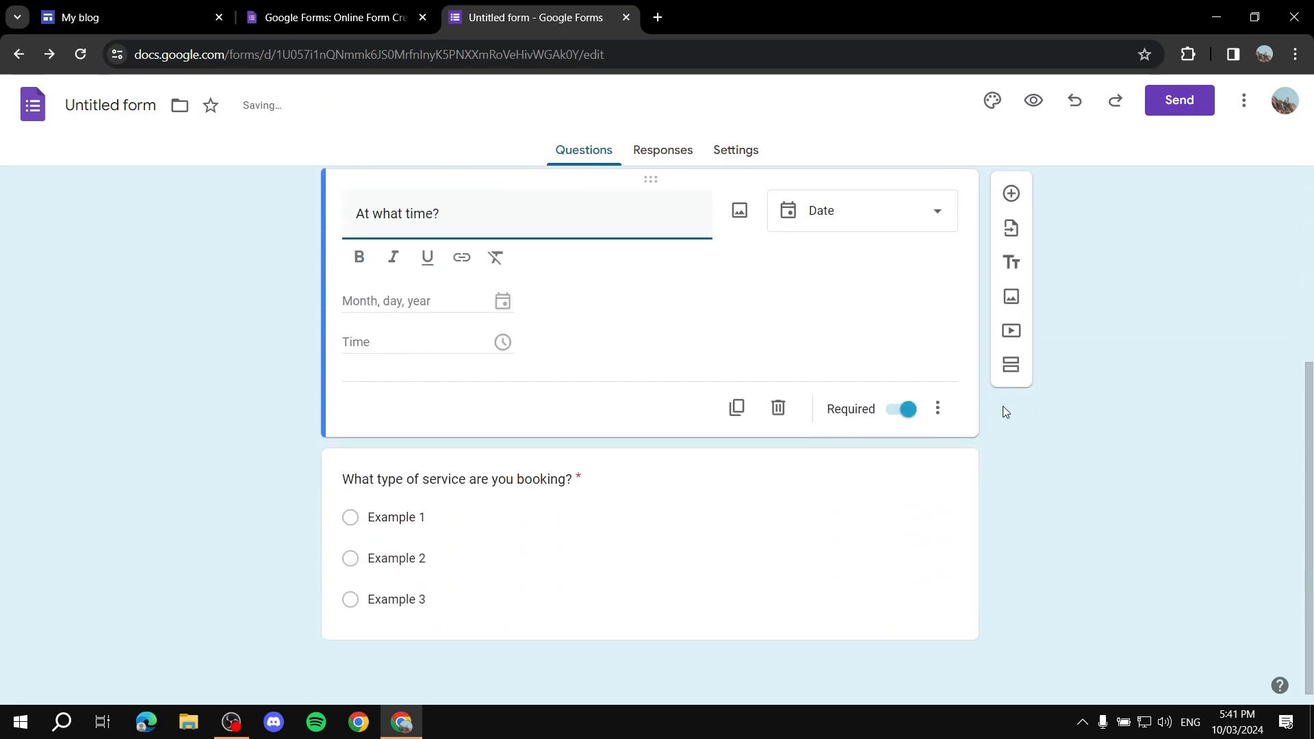
pyautogui.moveTo(651, 260); pyautogui.dragTo(639, 555)
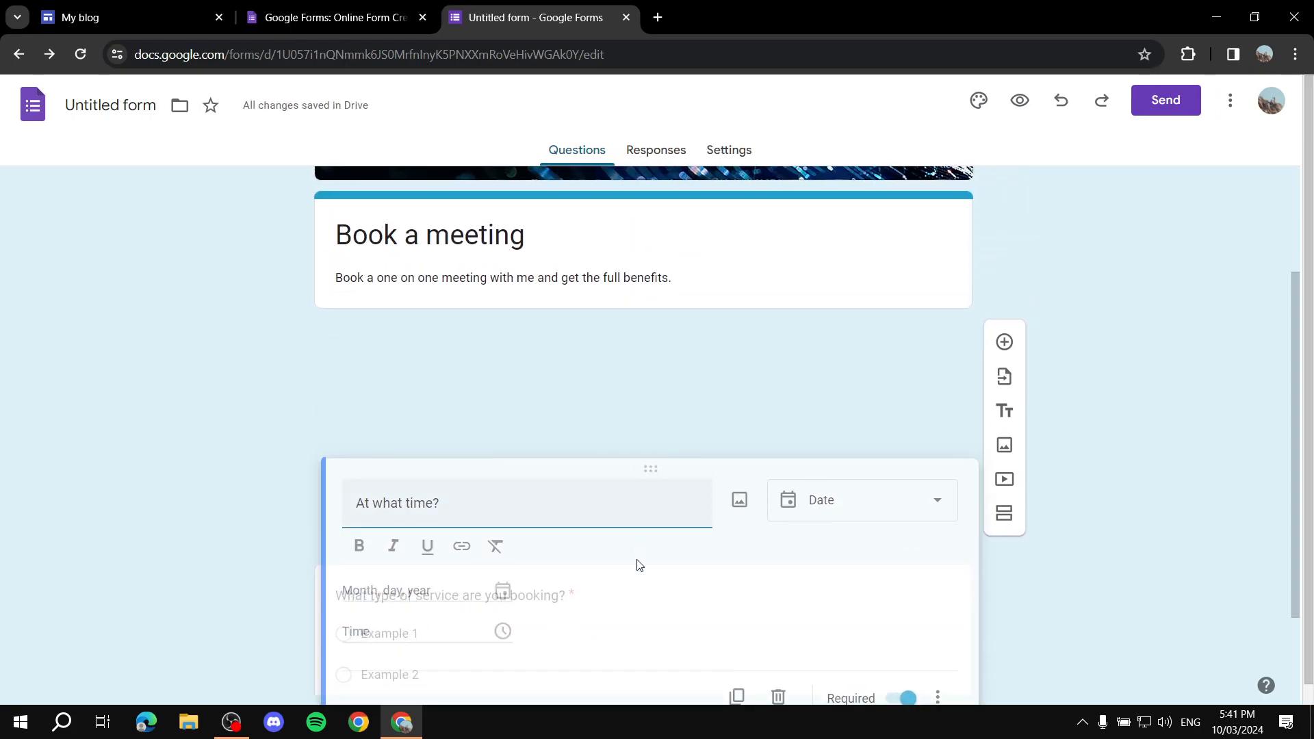
# Place the "At what time?" question above the "What type of service are you booking?" question.
pyautogui.moveTo(630, 634); pyautogui.dragTo(824, 477)
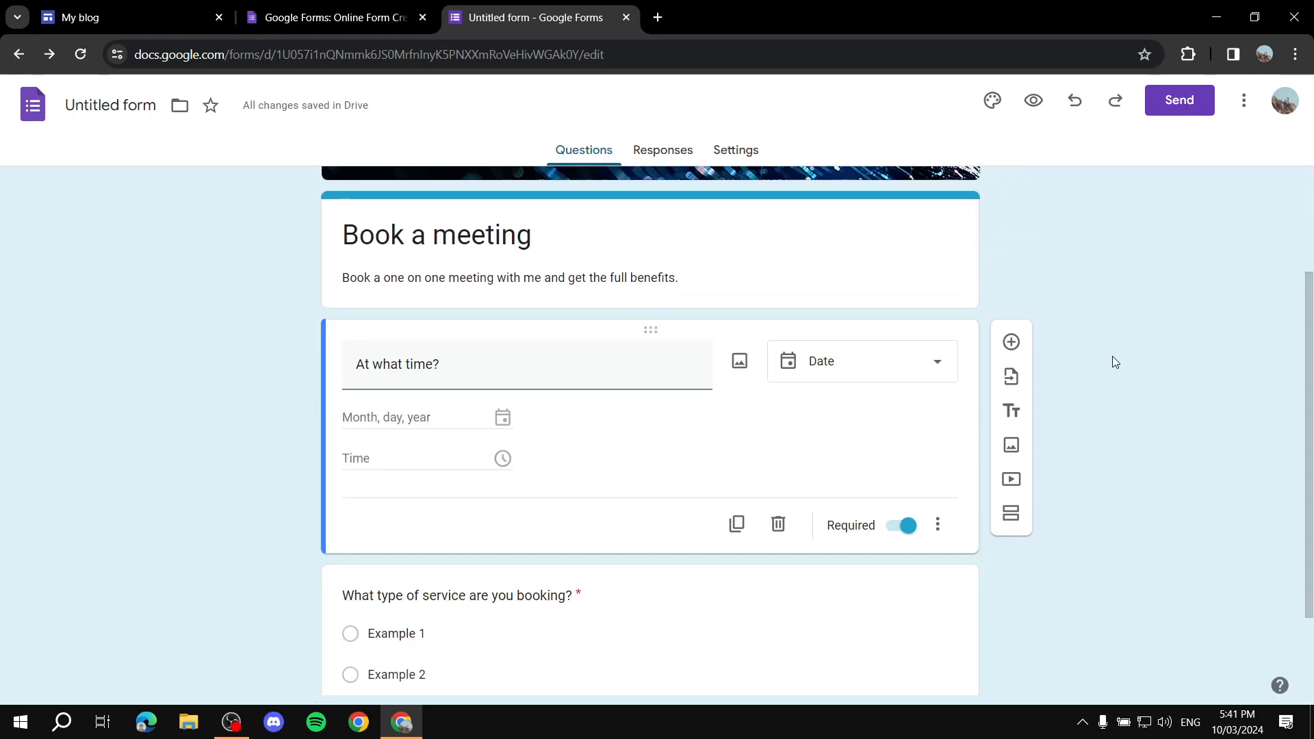
pyautogui.scroll(3, 1073, 309)
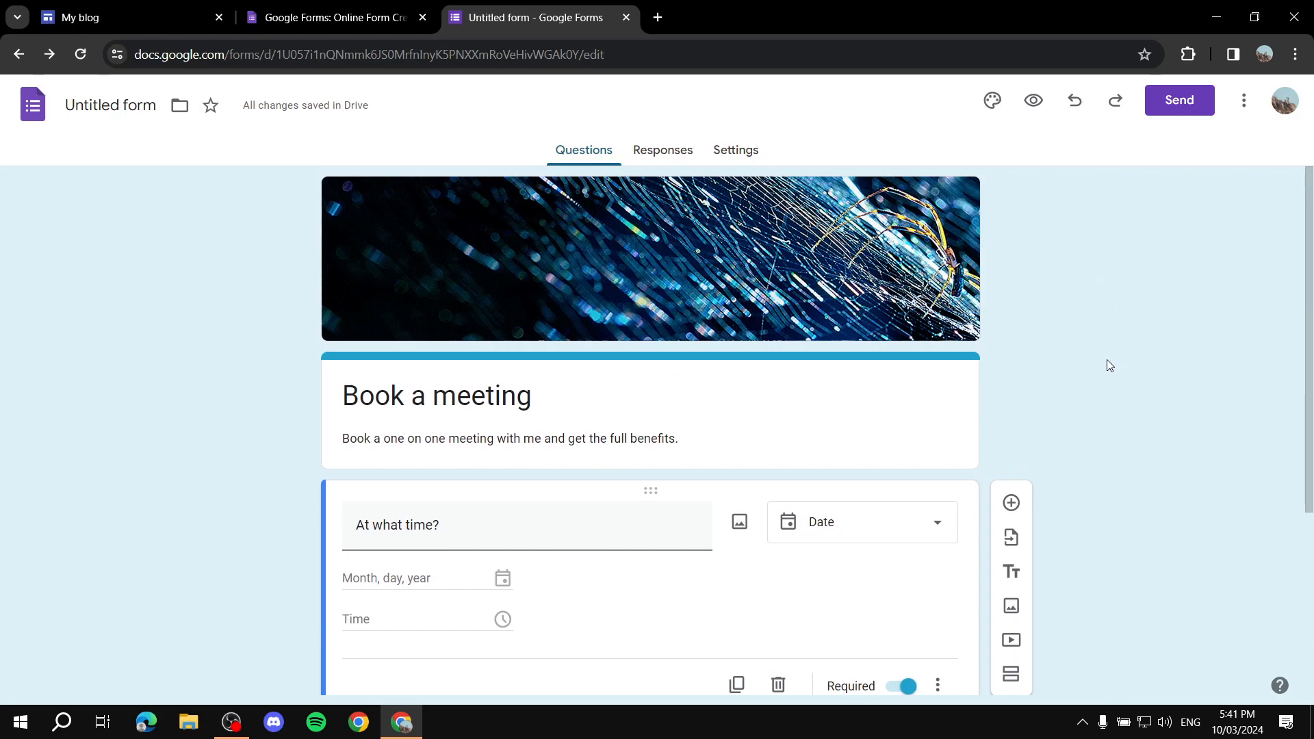
# Examine the form's responses page and the options available for managing responses.
pyautogui.click(665, 148)
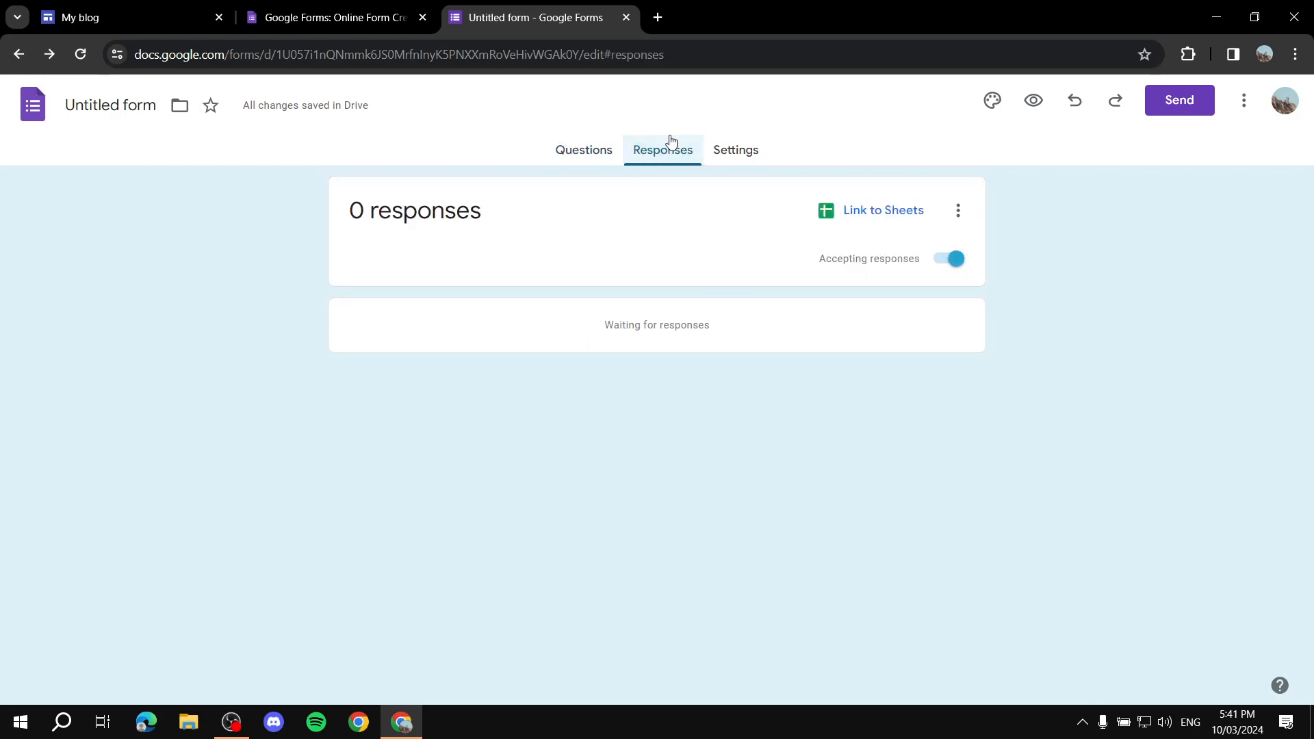
pyautogui.click(958, 210)
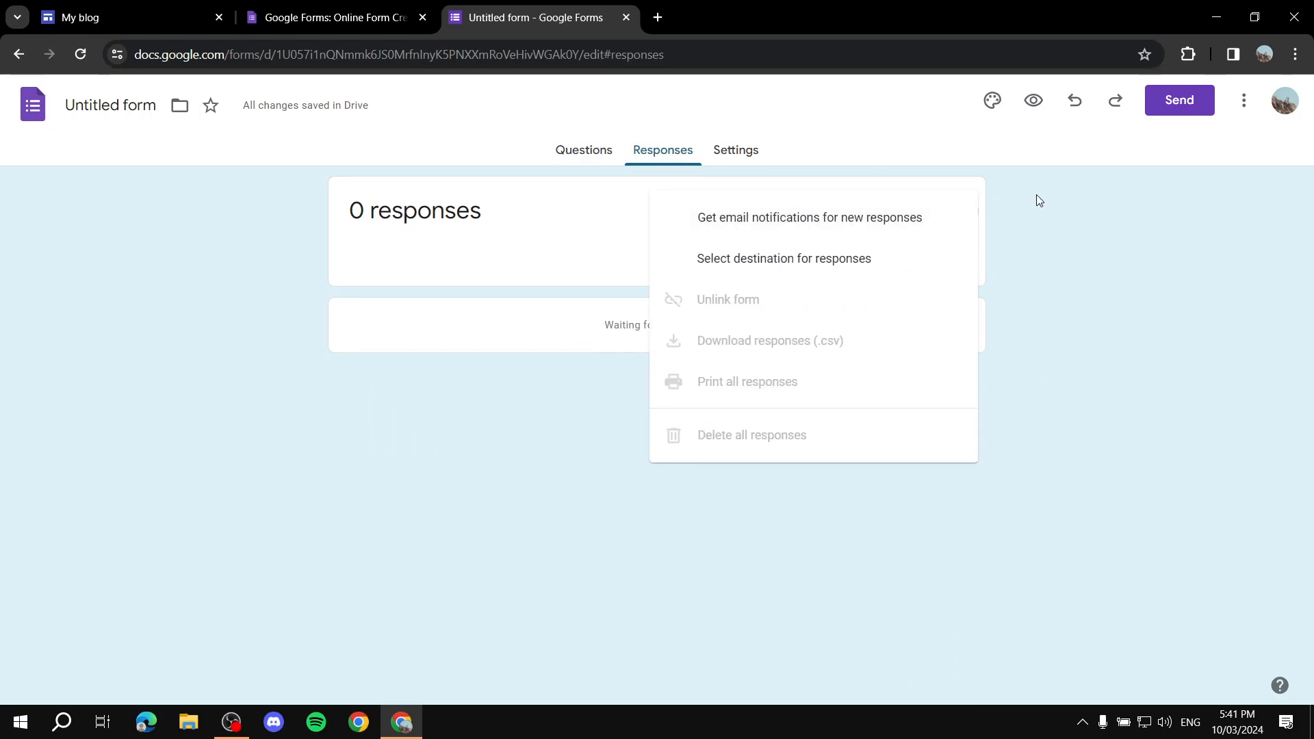
pyautogui.click(1036, 194)
pyautogui.click(958, 210)
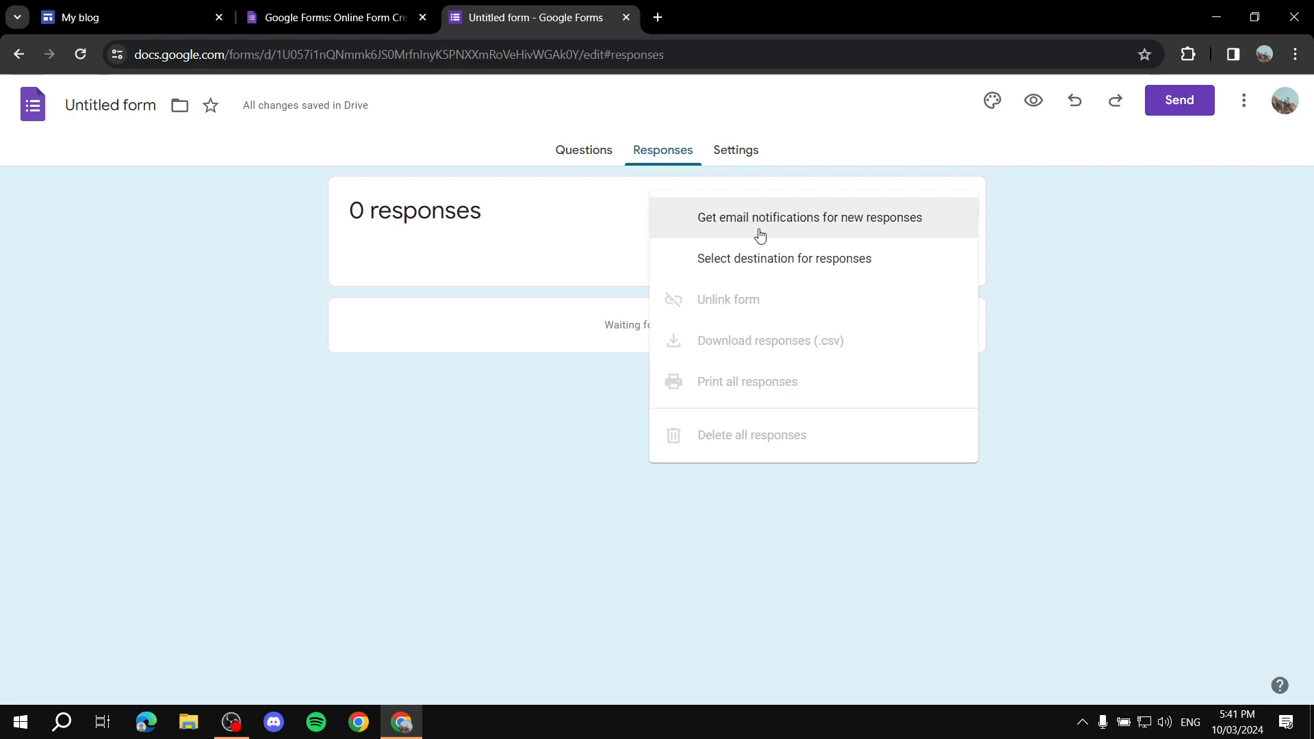
pyautogui.click(1045, 258)
# In the form's response settings, set the collection of email addresses to Verified.
pyautogui.click(736, 148)
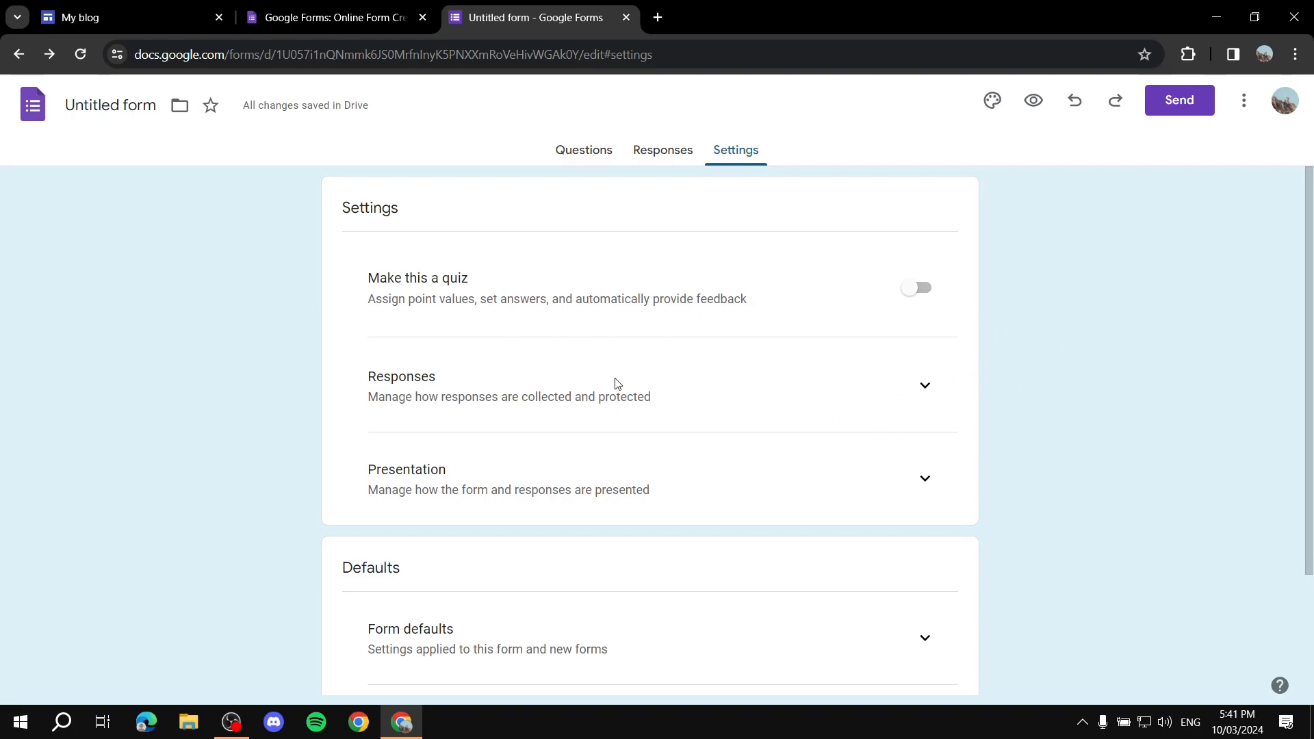
pyautogui.scroll(-1, 595, 383)
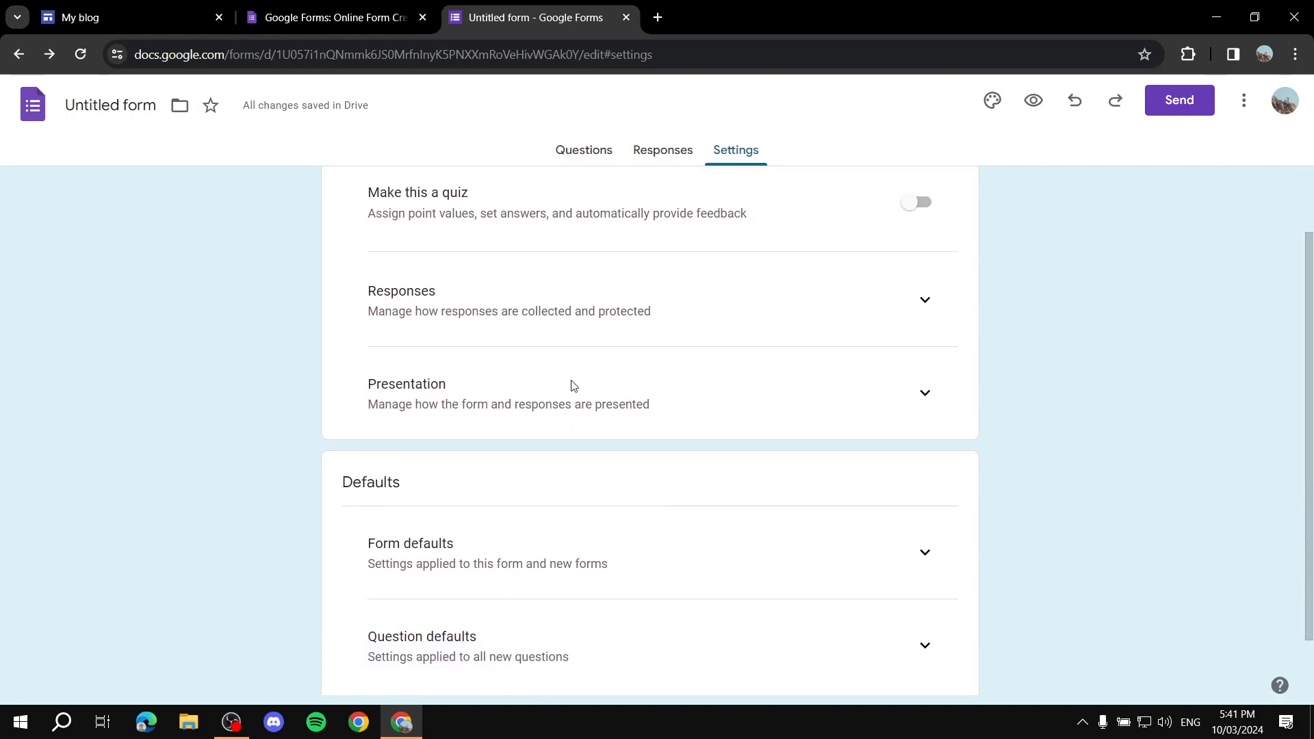
pyautogui.click(917, 305)
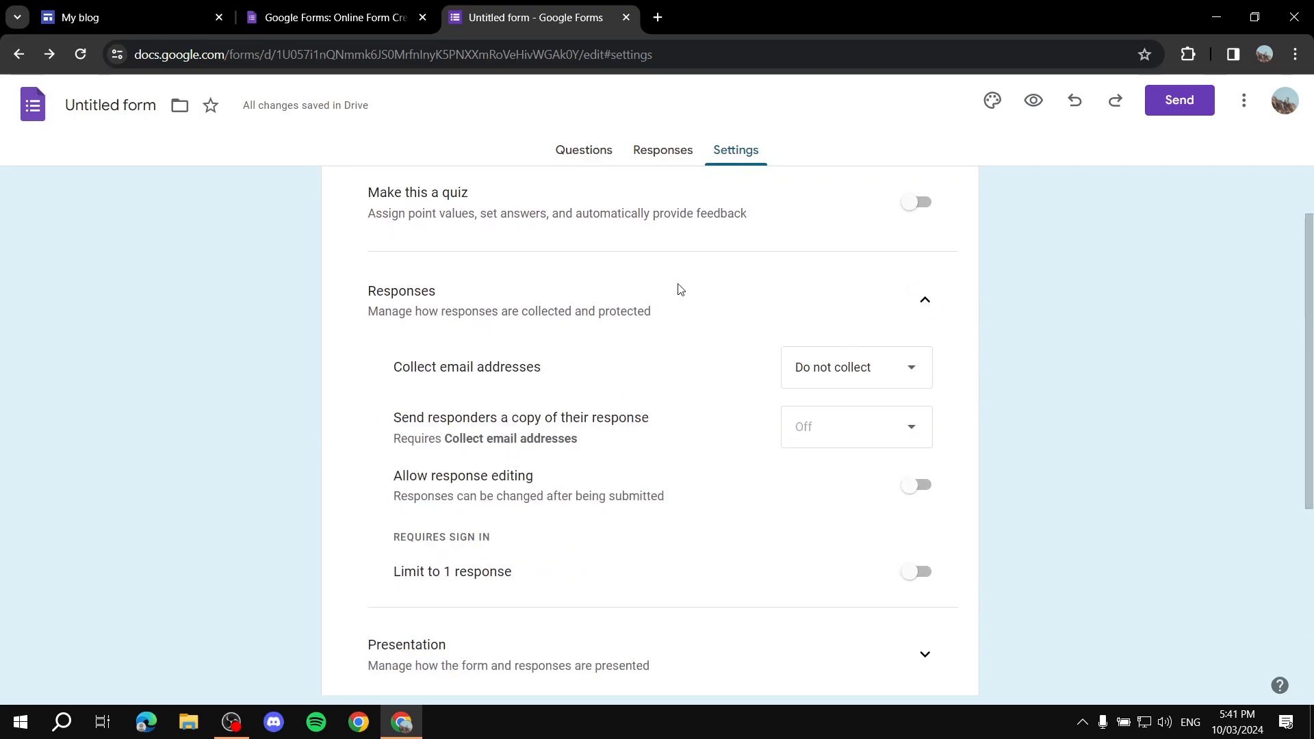
pyautogui.scroll(-1, 459, 409)
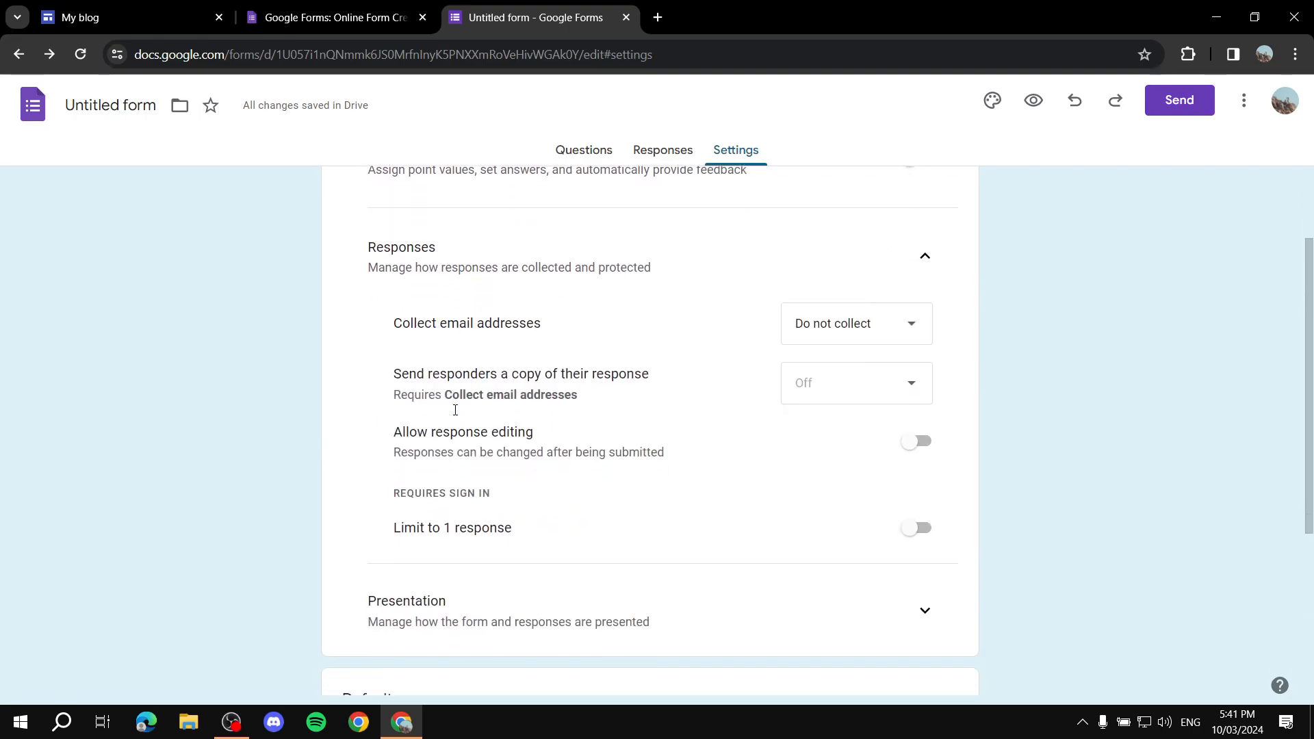
pyautogui.click(896, 286)
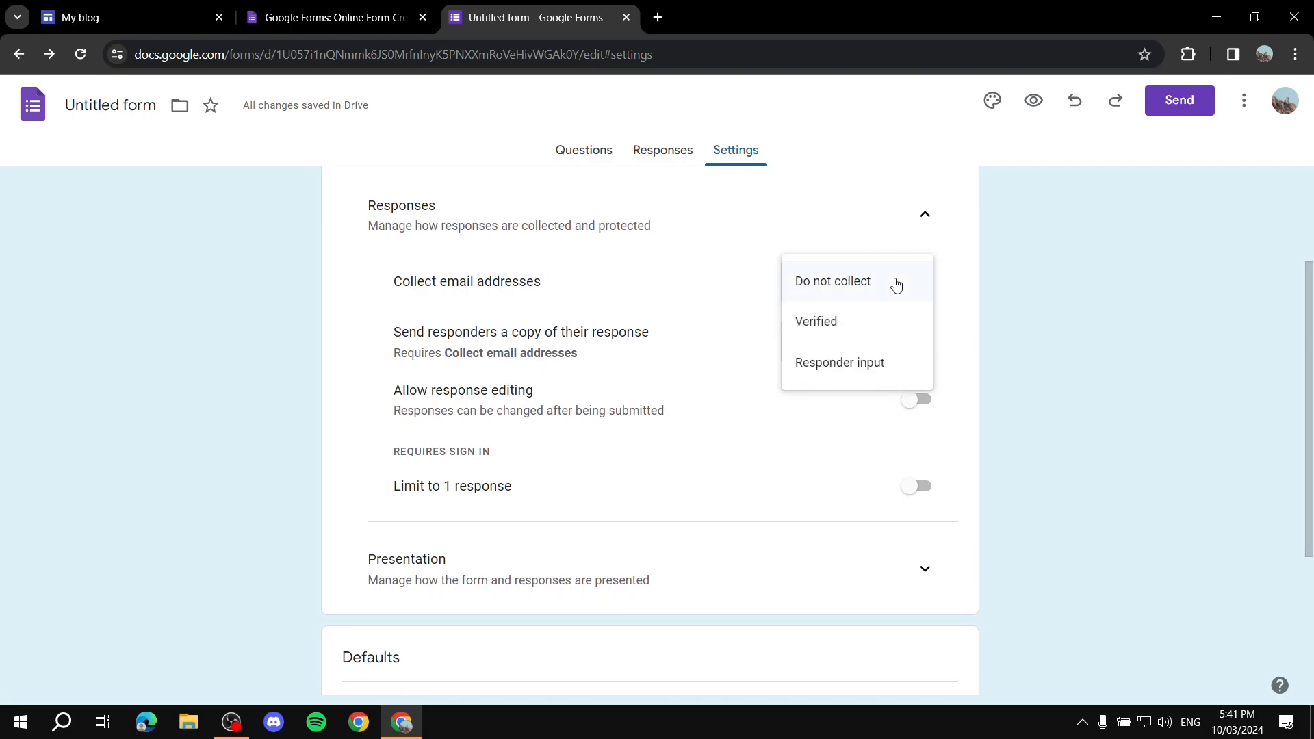
pyautogui.click(897, 285)
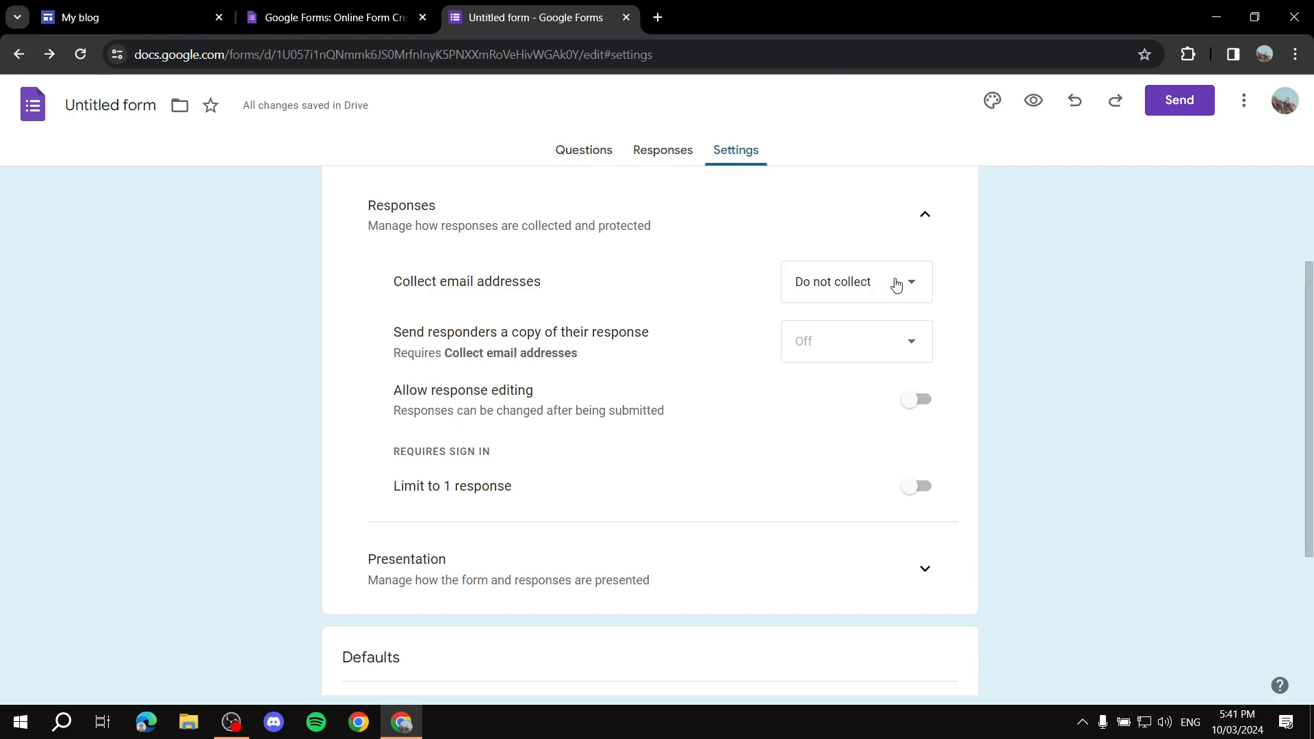
pyautogui.click(897, 285)
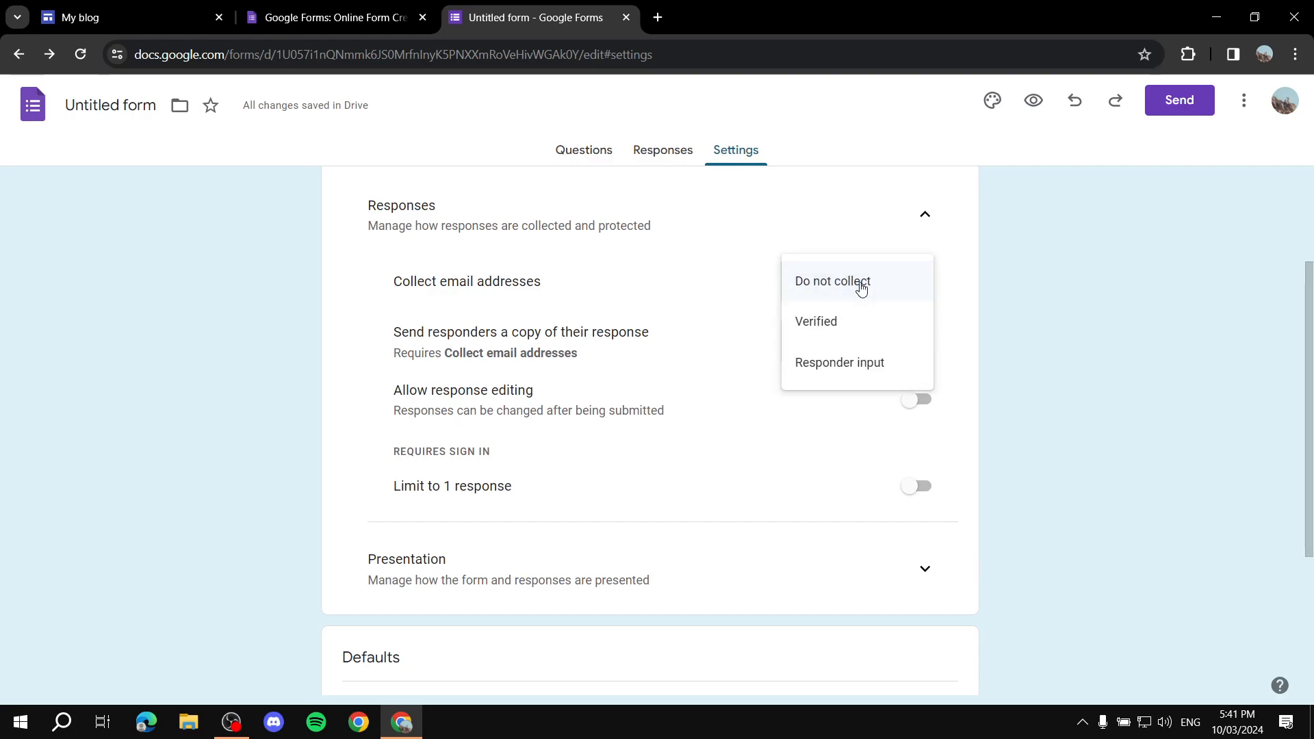
pyautogui.click(842, 319)
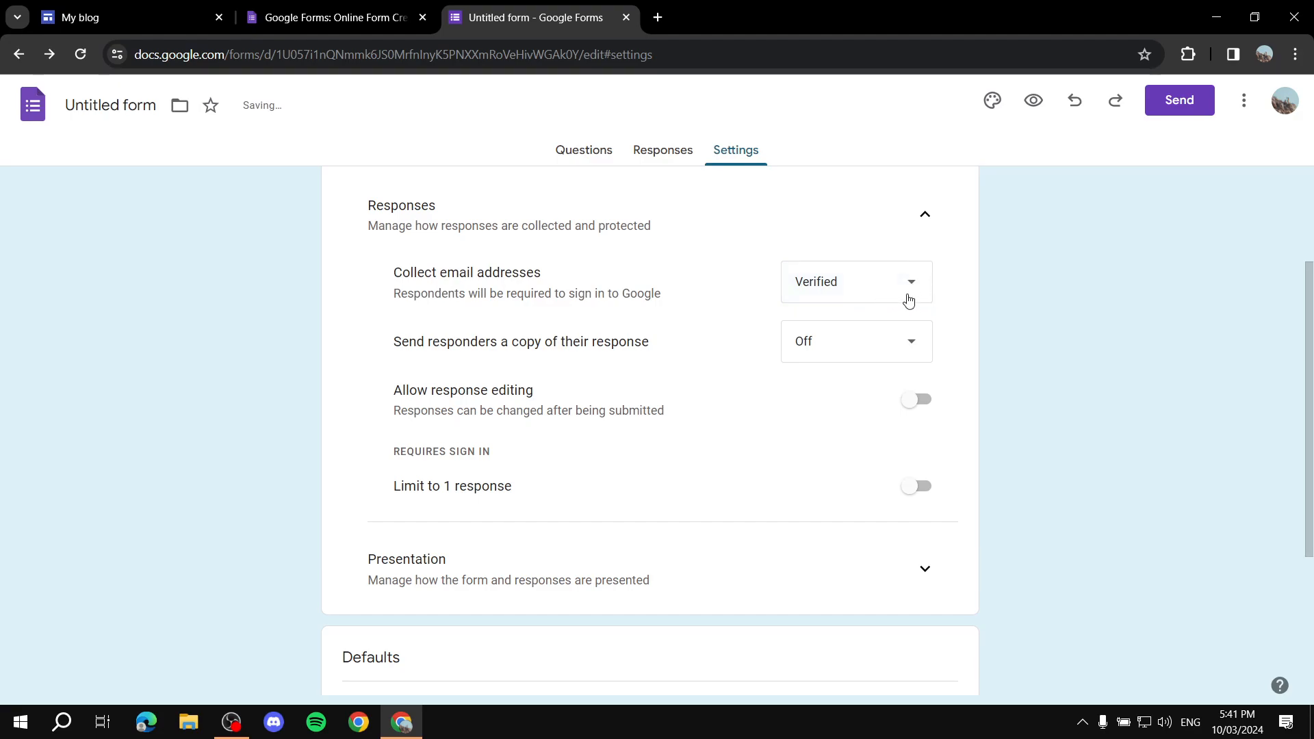
# Turn on the limit to 1 response per respondent, and turn it back off.
pyautogui.scroll(-1, 410, 258)
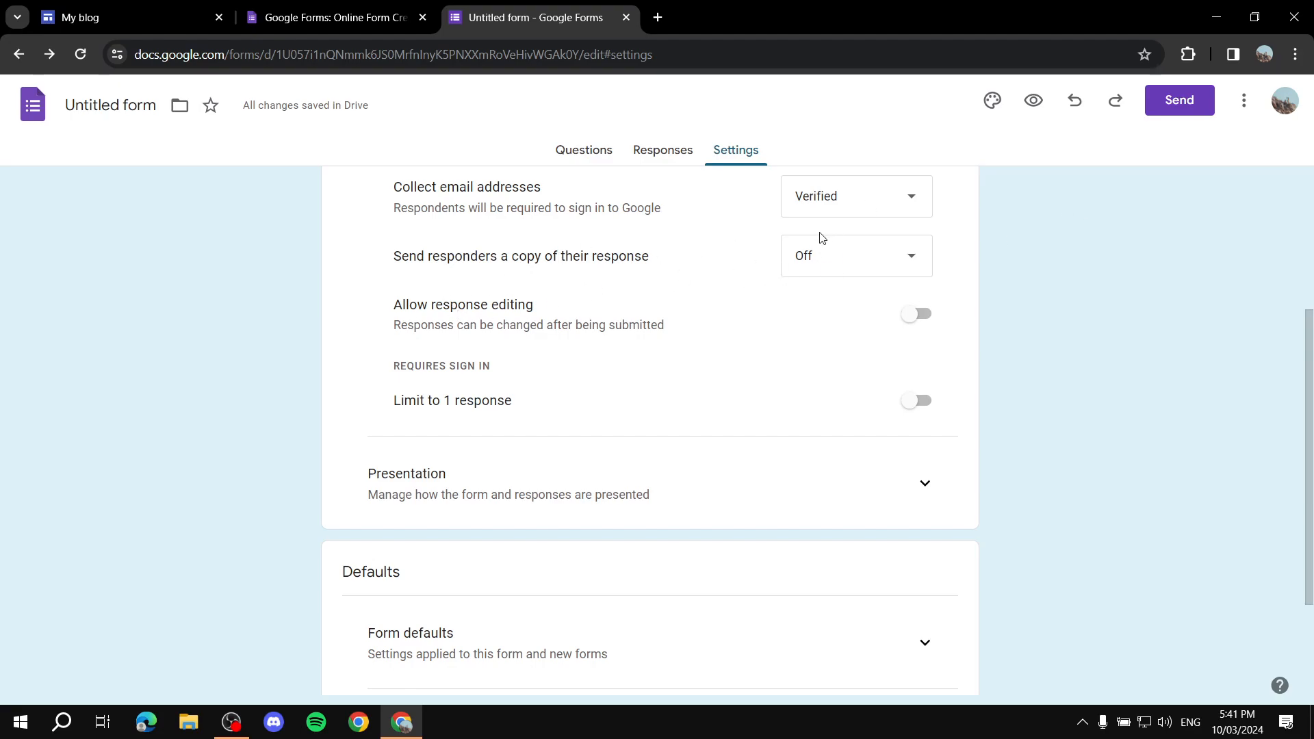
pyautogui.scroll(-1, 471, 247)
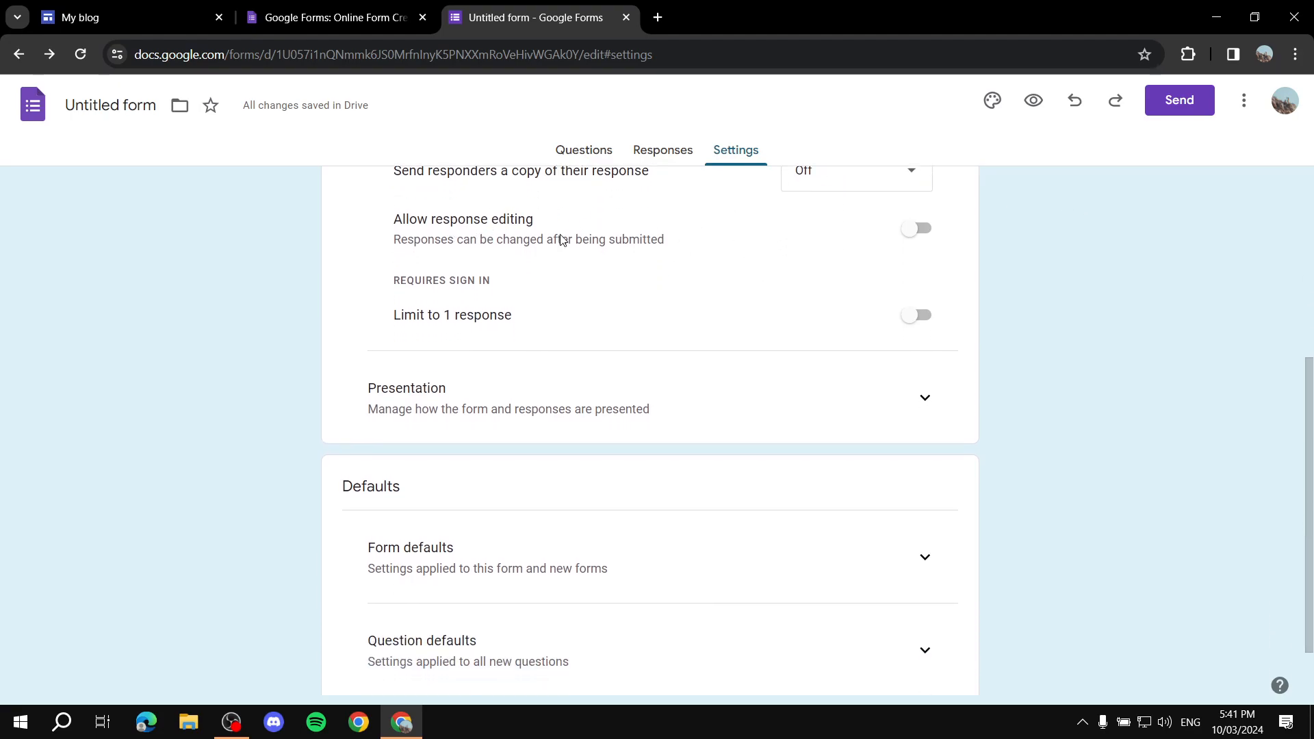
pyautogui.click(916, 314)
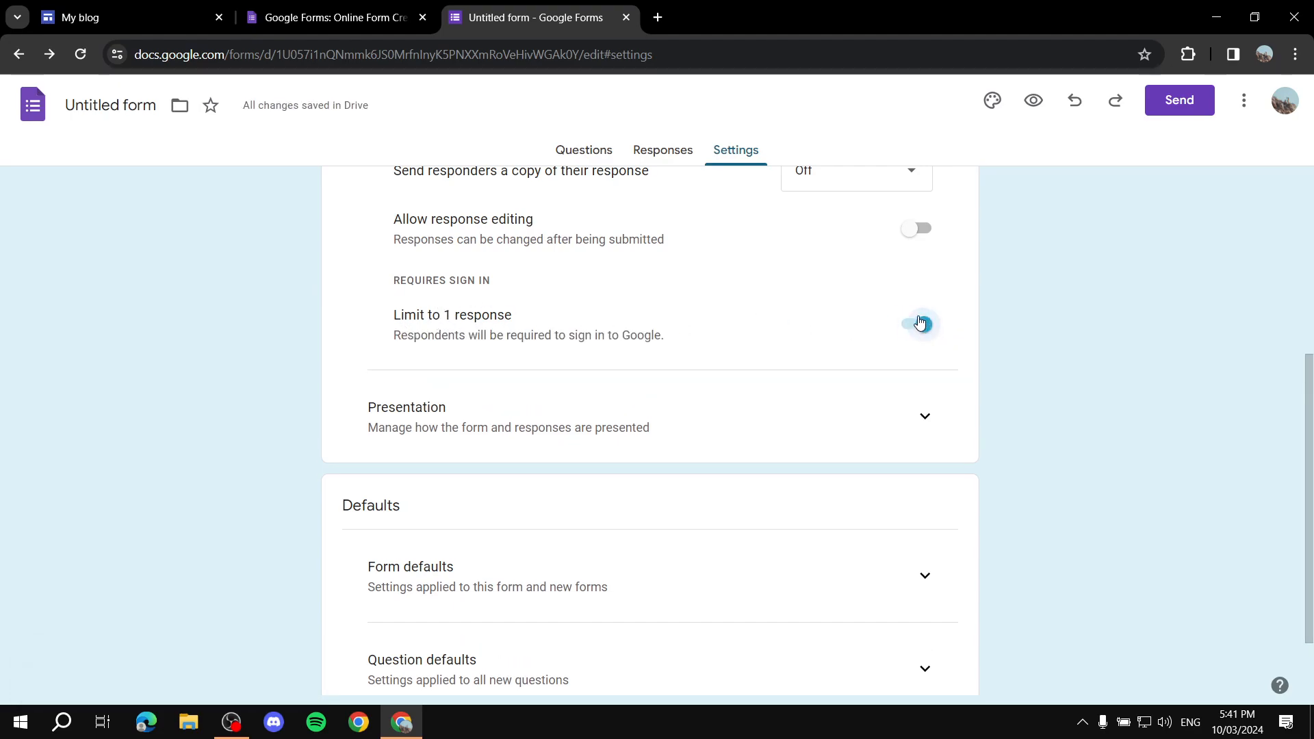
pyautogui.scroll(-1, 849, 369)
pyautogui.click(925, 248)
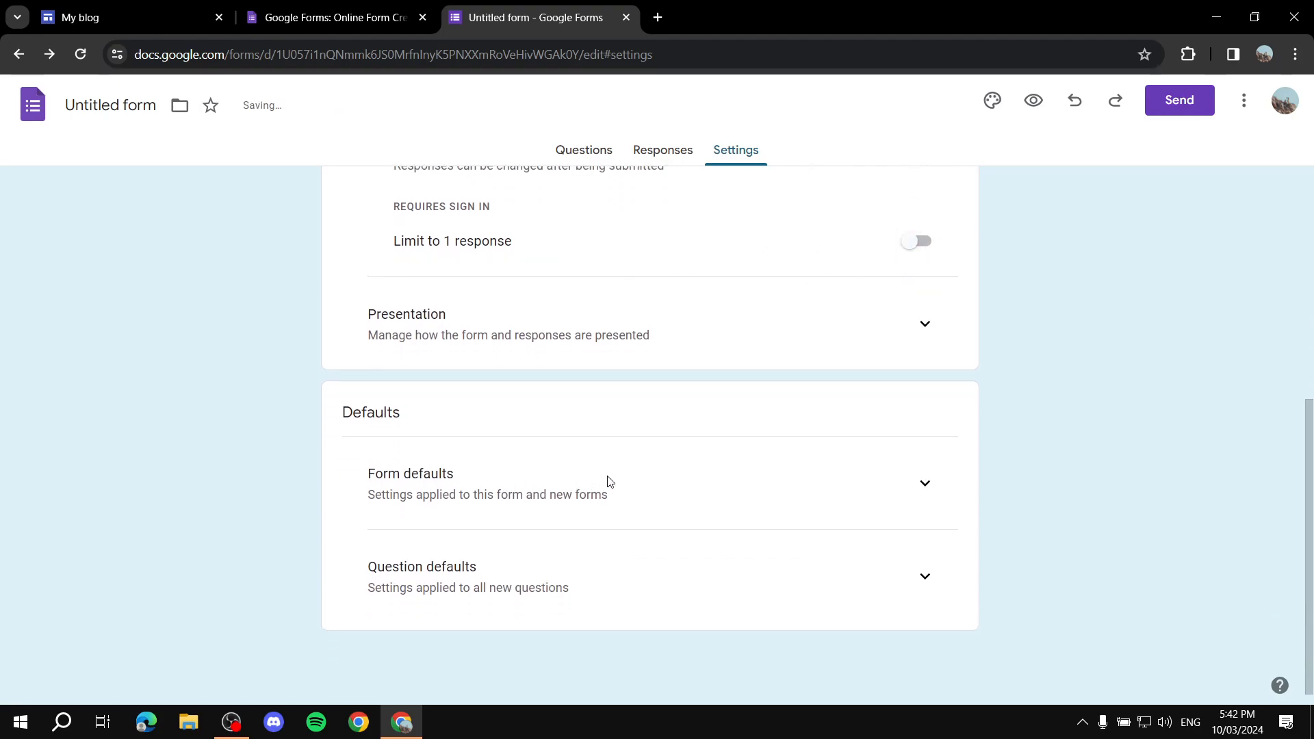
# Examine the form defaults and question defaults in the settings, and collapse both sections again.
pyautogui.click(925, 483)
pyautogui.scroll(-1, 884, 418)
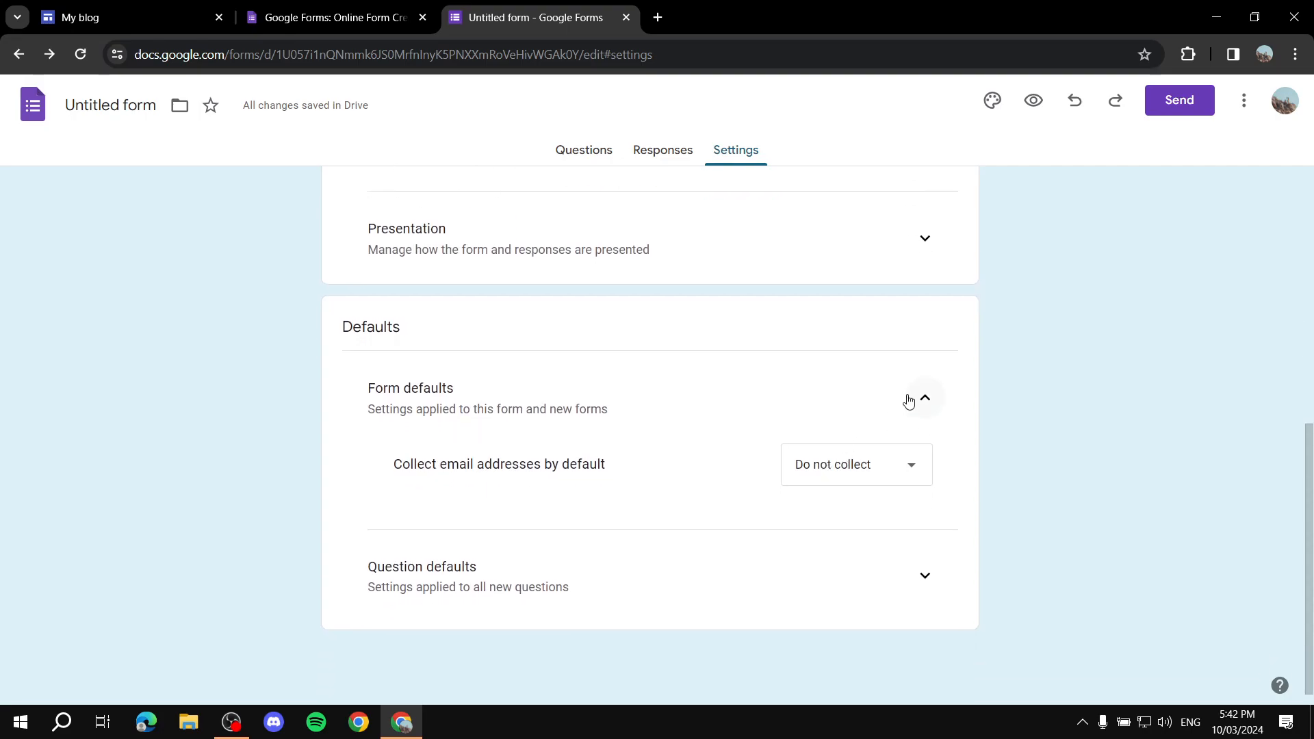
pyautogui.click(908, 399)
pyautogui.click(925, 577)
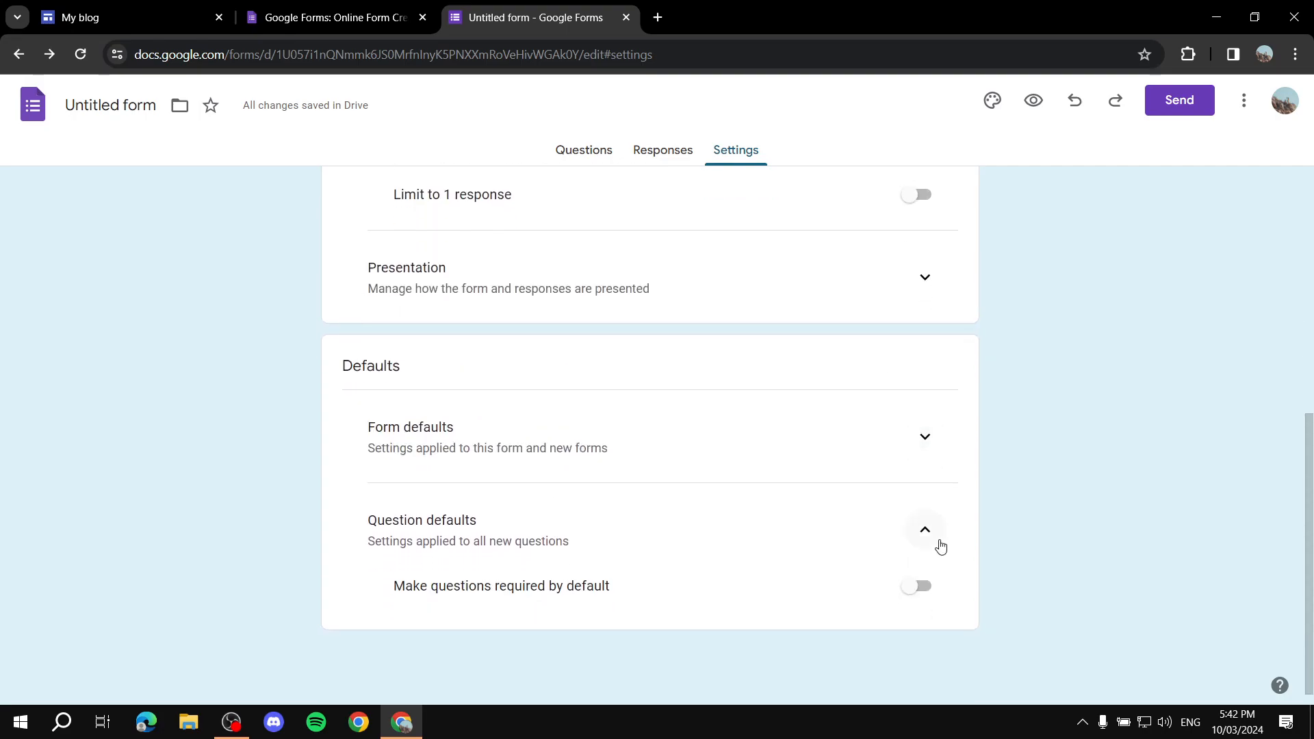
pyautogui.click(926, 532)
pyautogui.scroll(5, 910, 471)
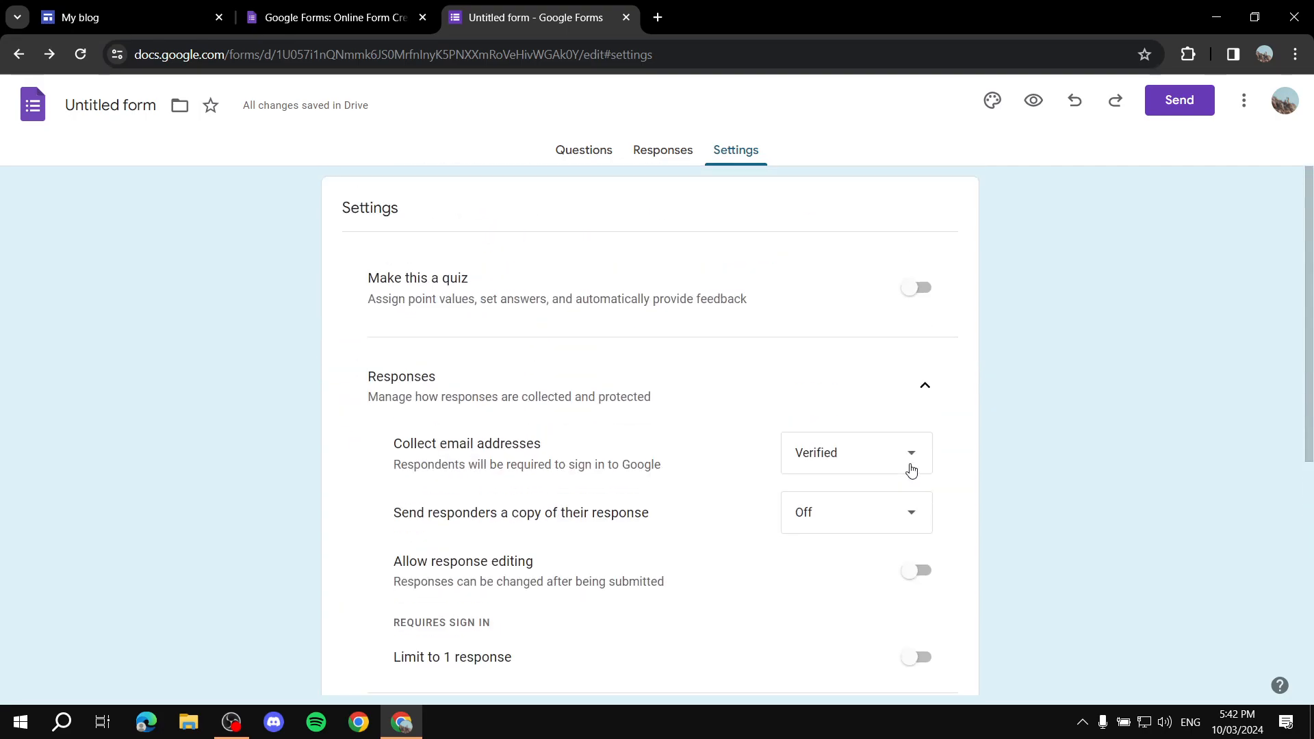
# Return to the form's questions and copy its share link as a shortened URL.
pyautogui.click(591, 152)
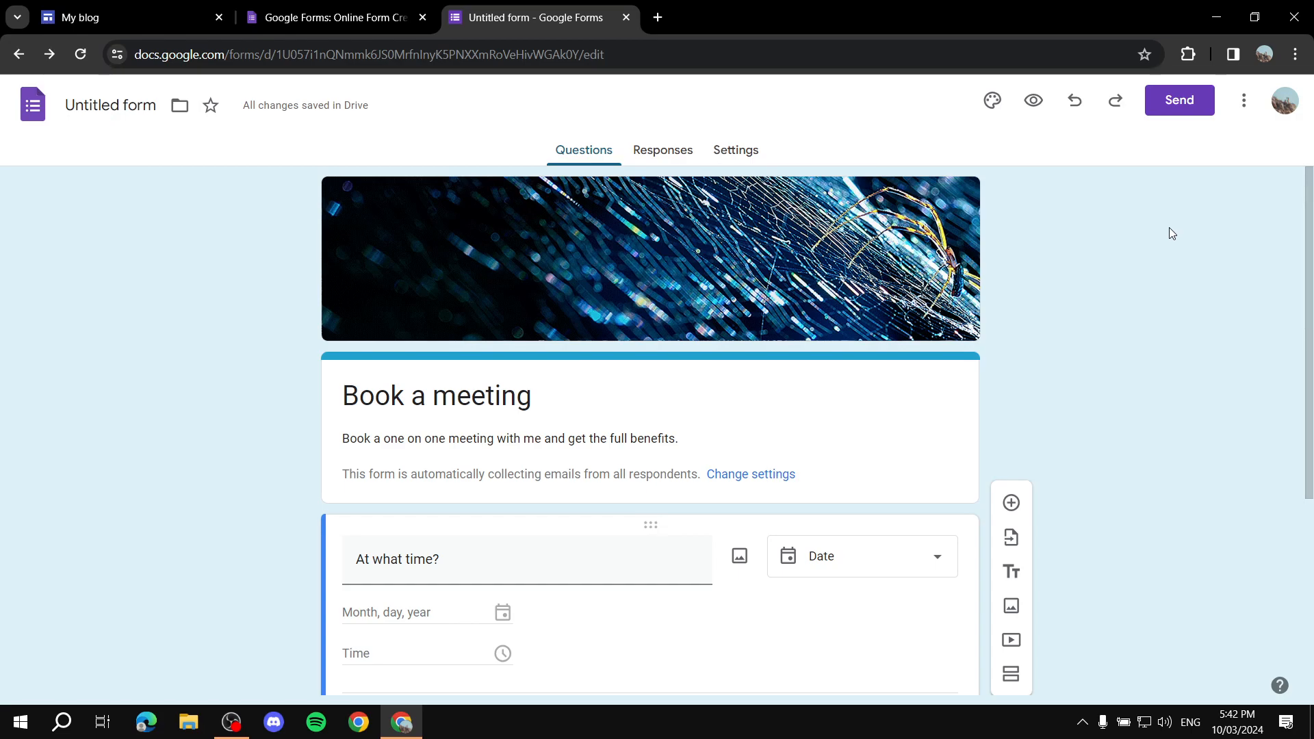
pyautogui.click(1186, 113)
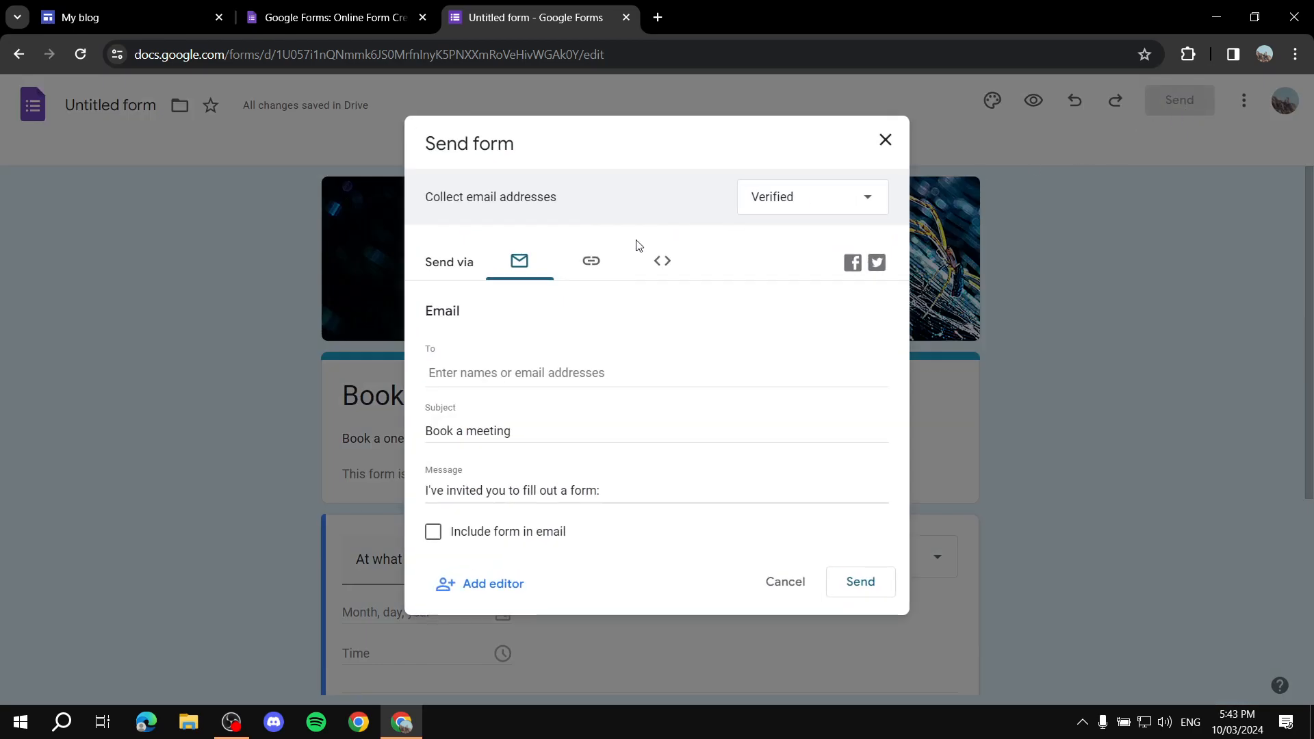
pyautogui.click(594, 266)
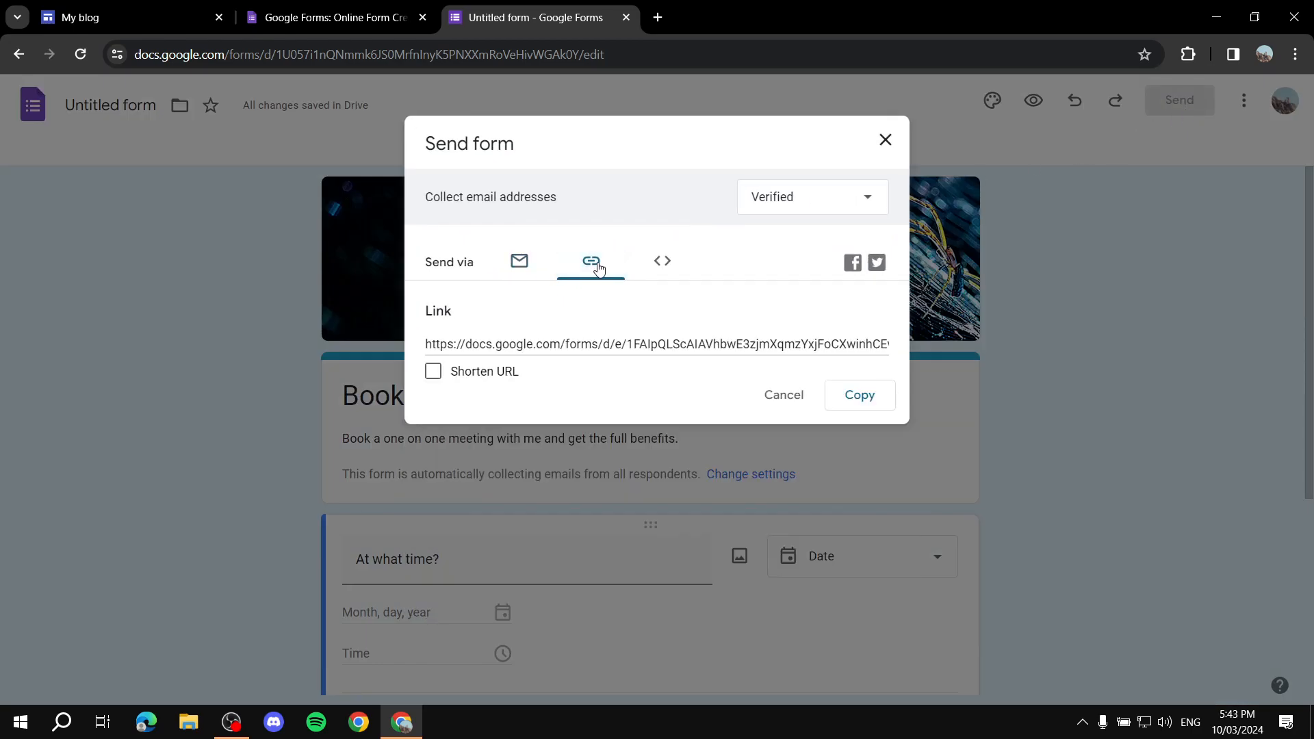
pyautogui.click(668, 262)
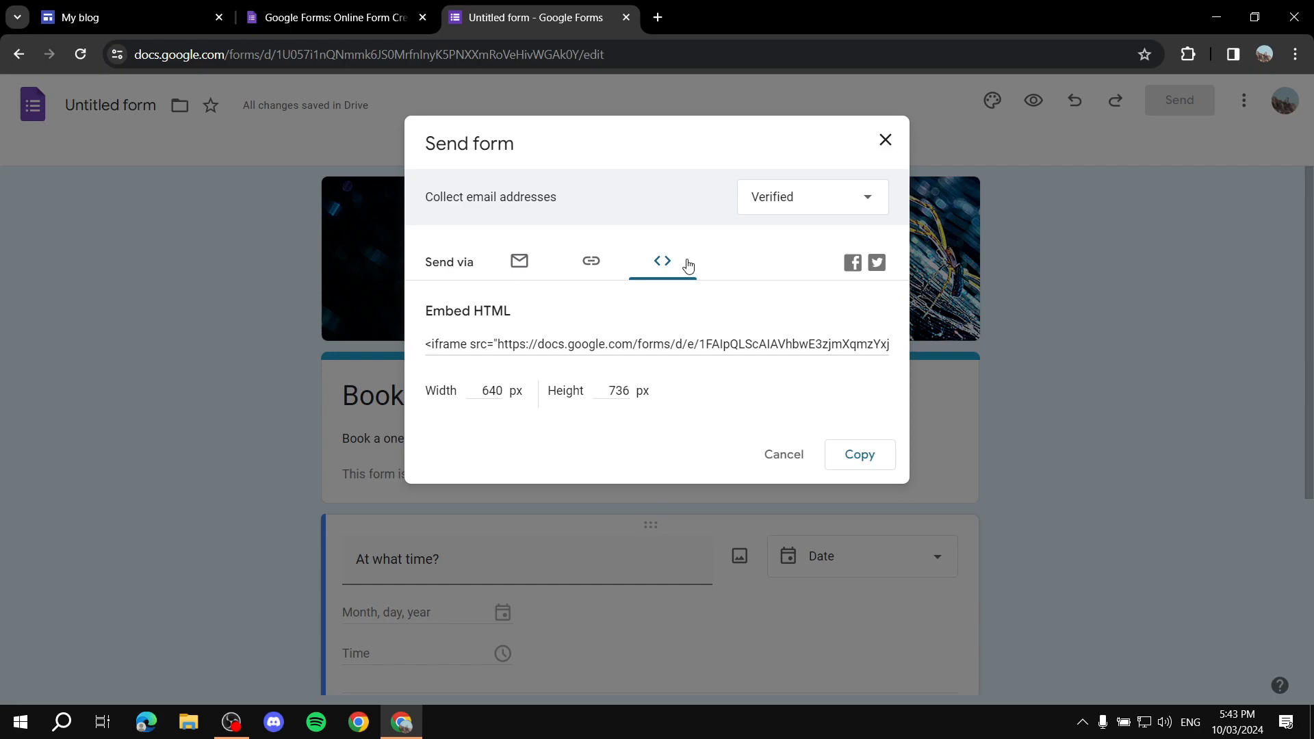
pyautogui.click(604, 267)
pyautogui.click(433, 371)
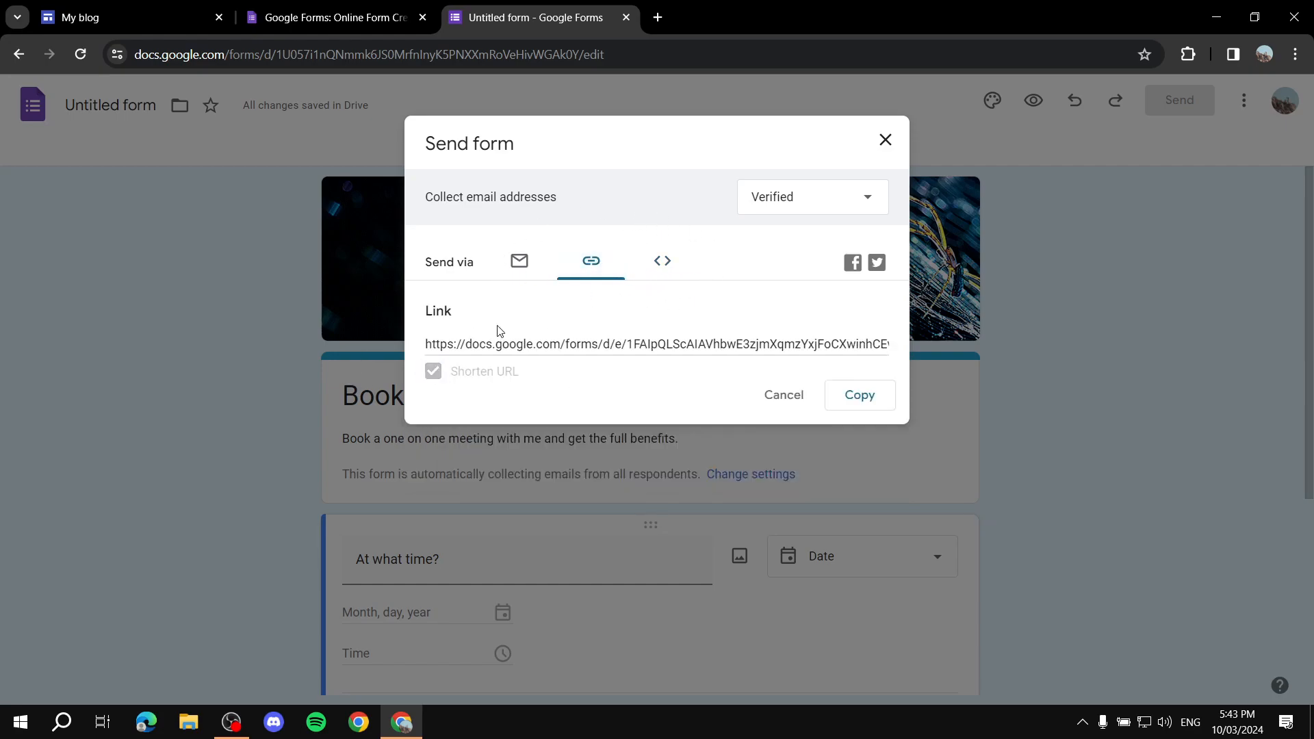
pyautogui.click(862, 400)
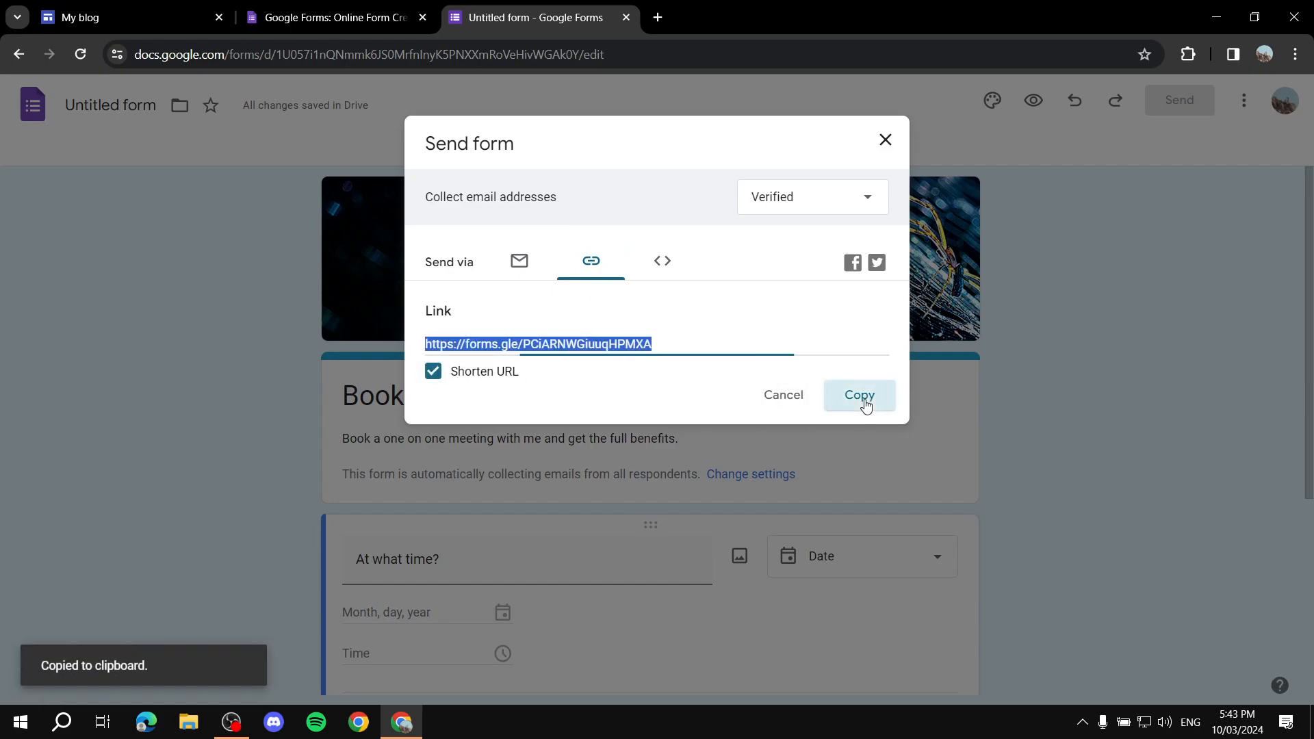
# Switch to the My blog site in Google Sites and rename the Shop Now button to "Book Now".
pyautogui.click(80, 17)
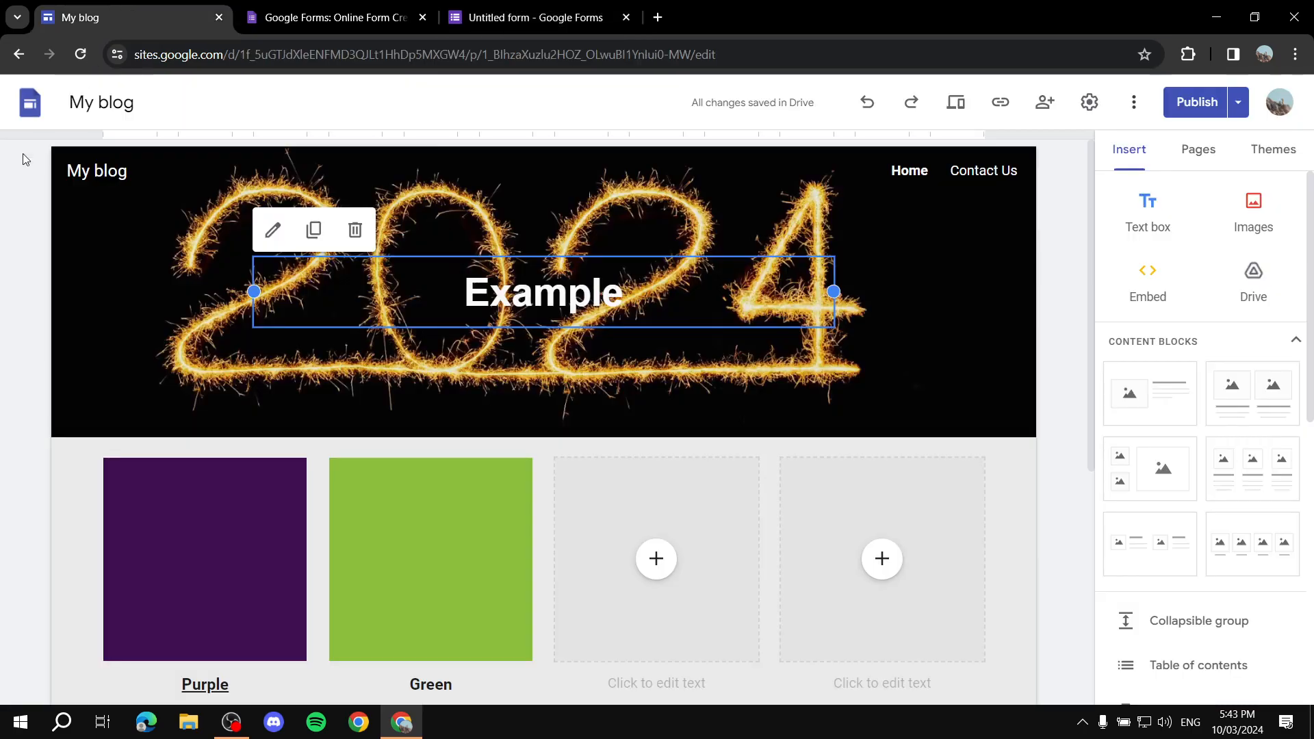
pyautogui.scroll(-1, 619, 255)
pyautogui.scroll(-5, 620, 255)
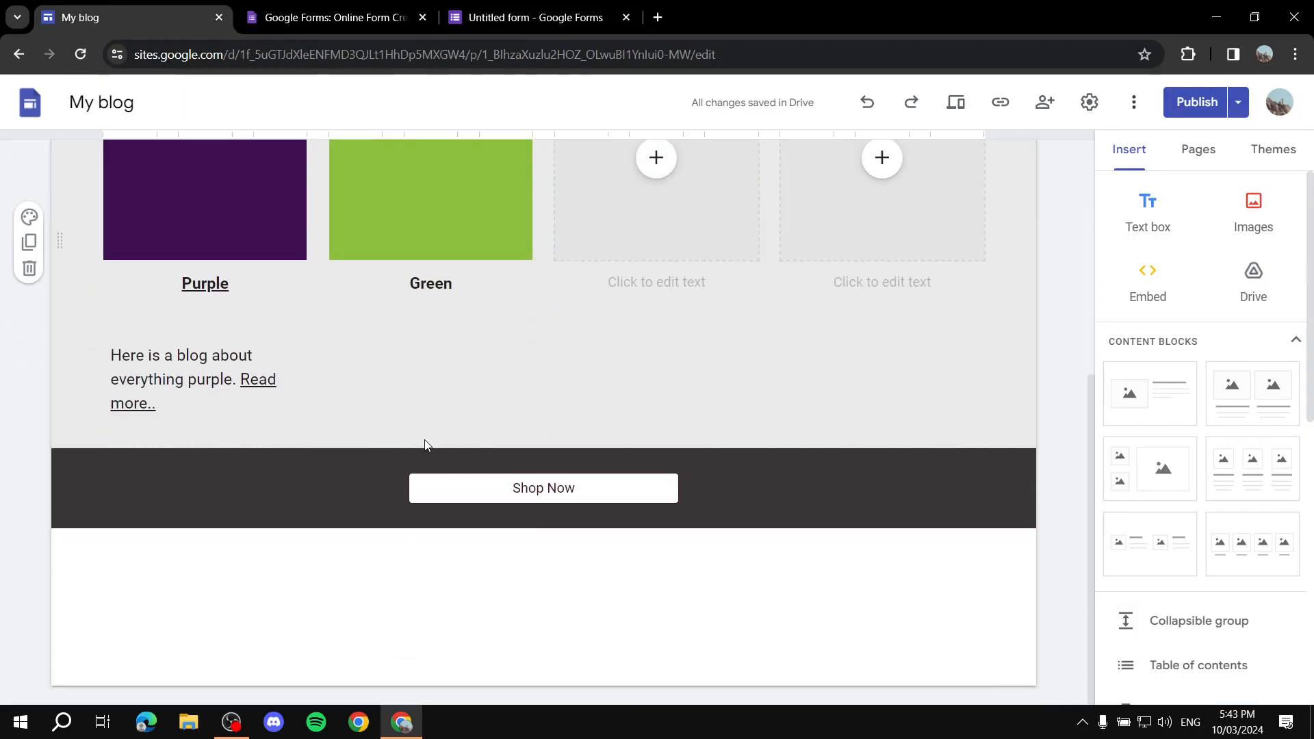
pyautogui.click(590, 487)
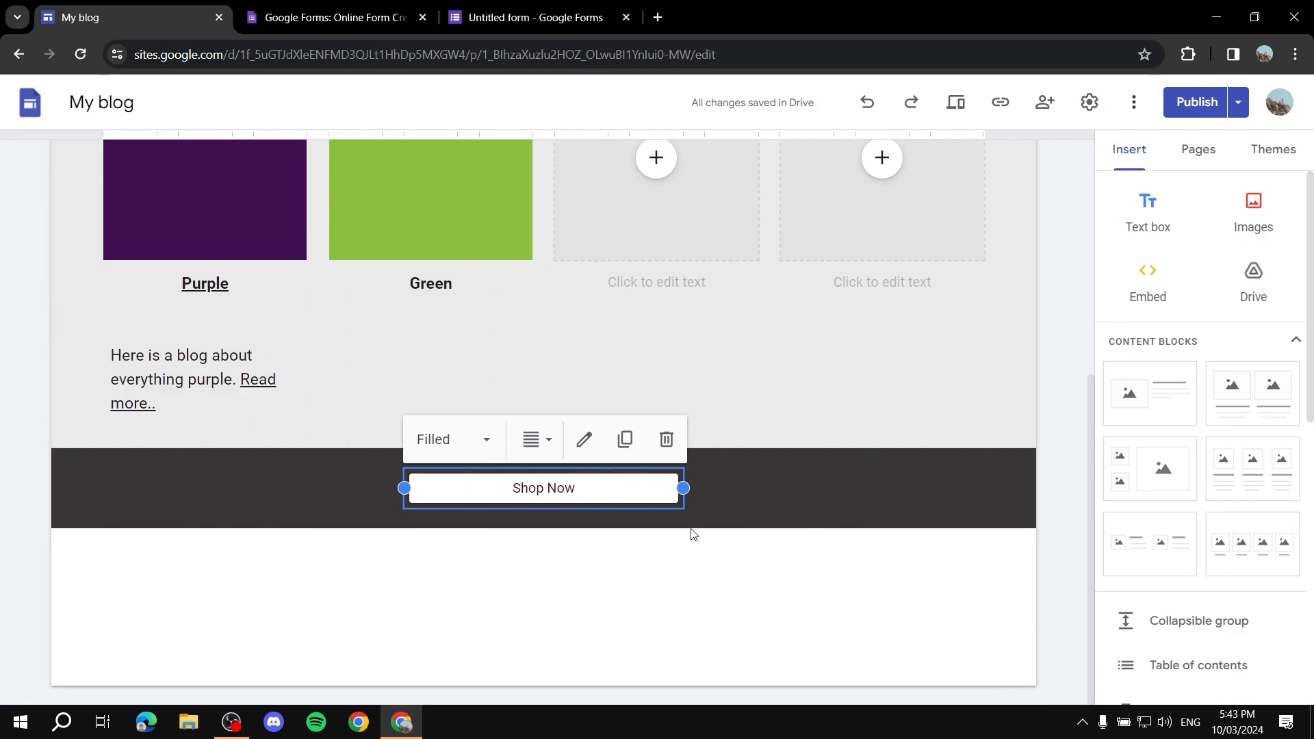
pyautogui.click(584, 439)
pyautogui.hotkey('ctrl', 'a')
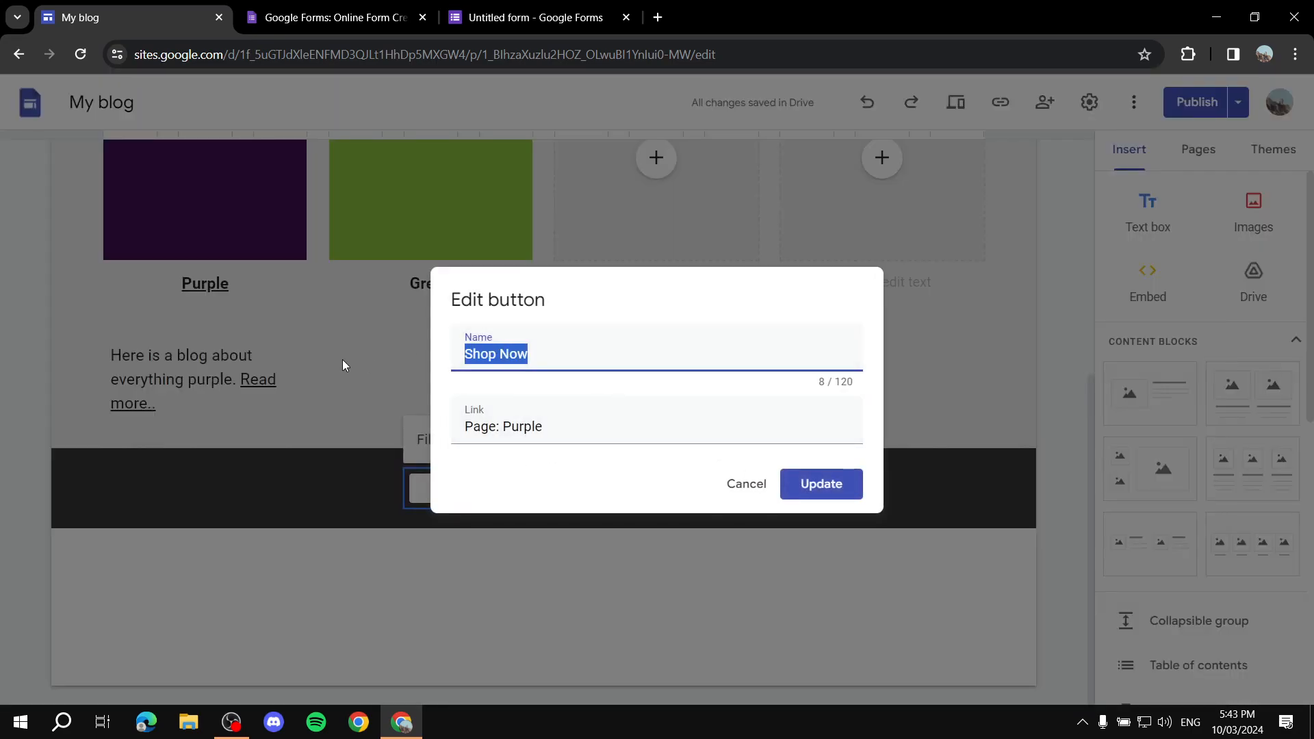
pyautogui.write('Book Now')
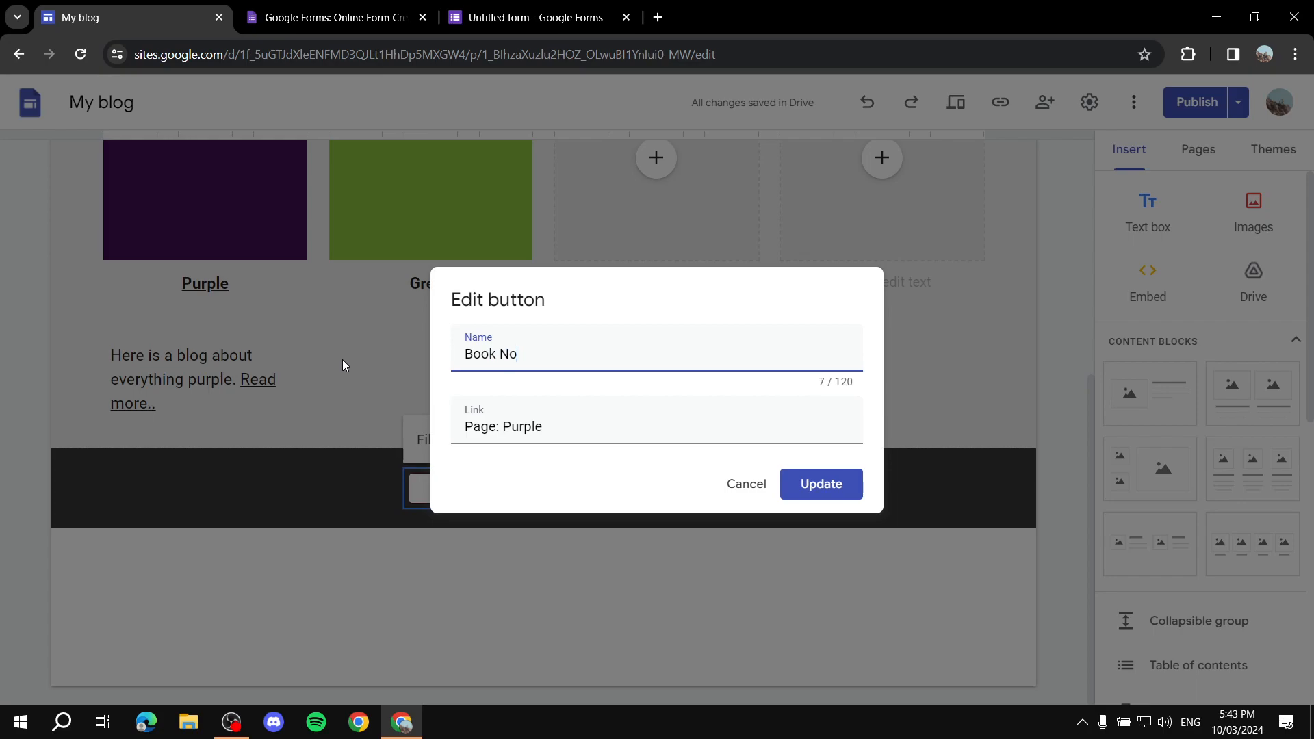
# Replace the button's page link with the copied form URL and update the button.
pyautogui.click(541, 430)
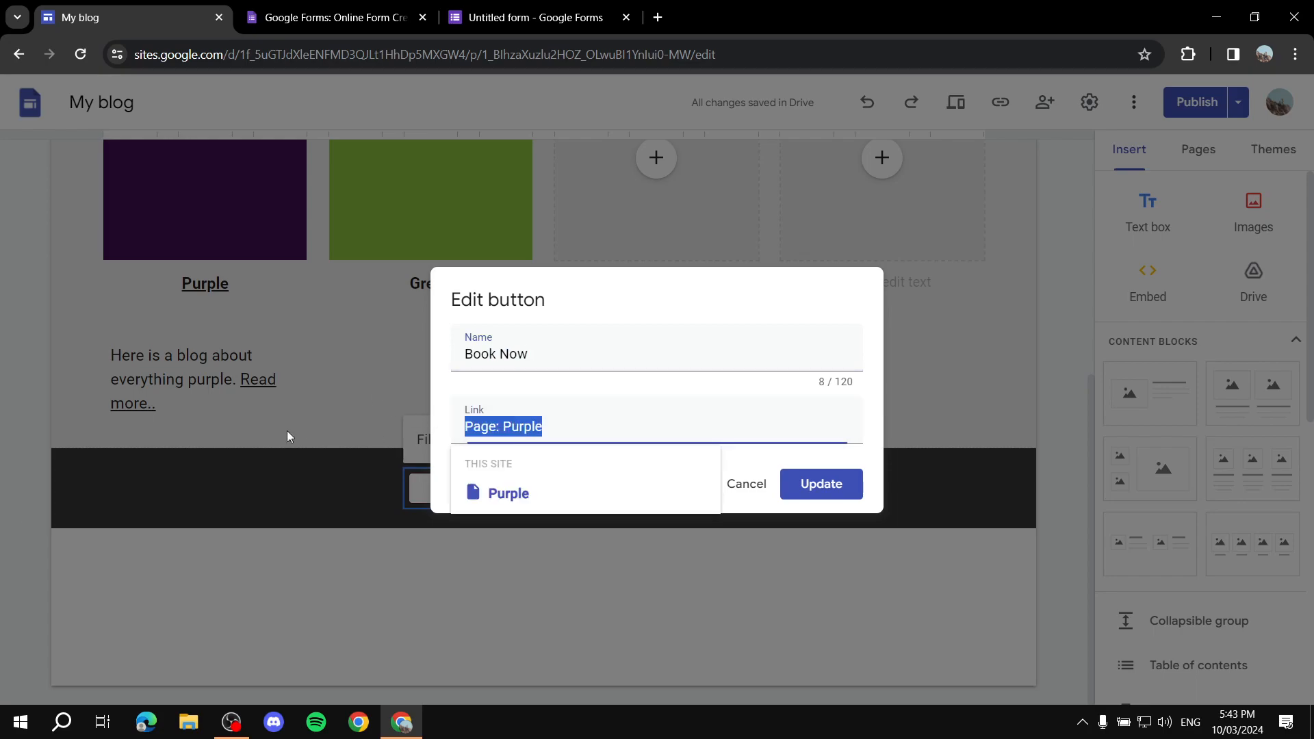
pyautogui.hotkey('ctrl', 'v')
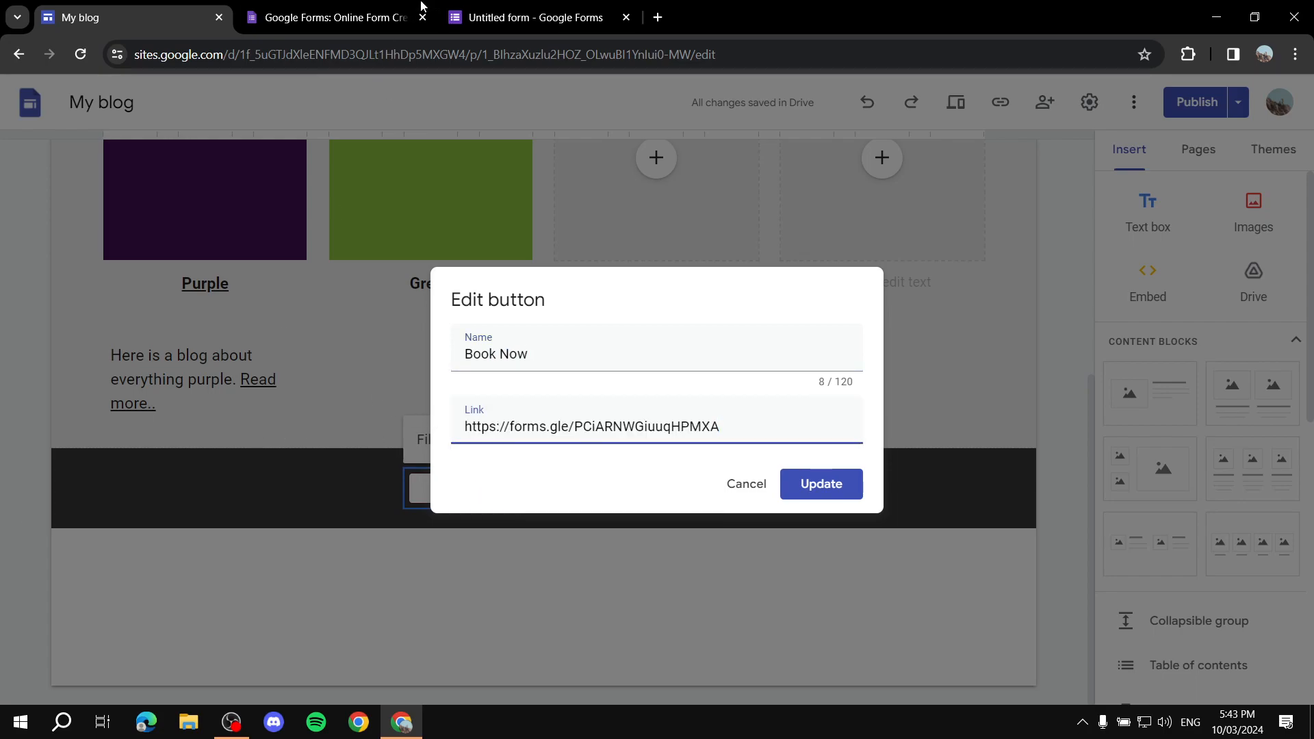
pyautogui.click(828, 486)
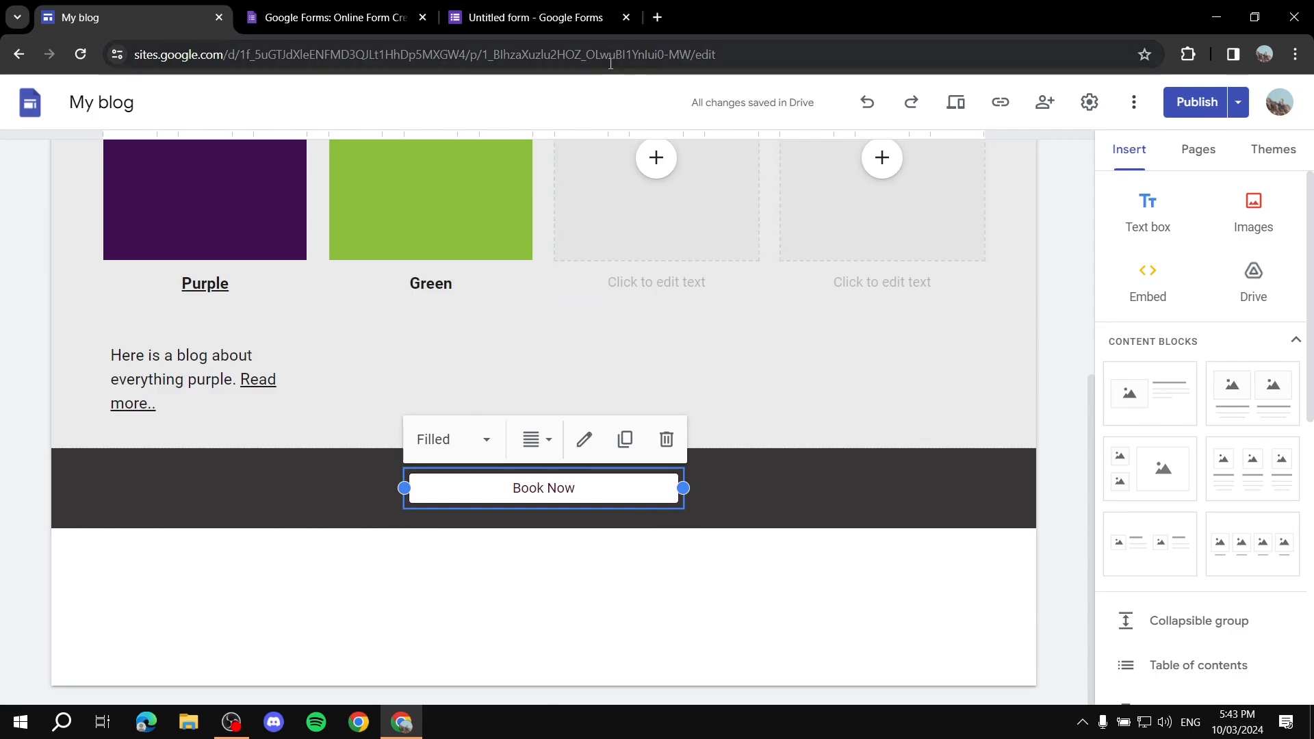
pyautogui.click(533, 579)
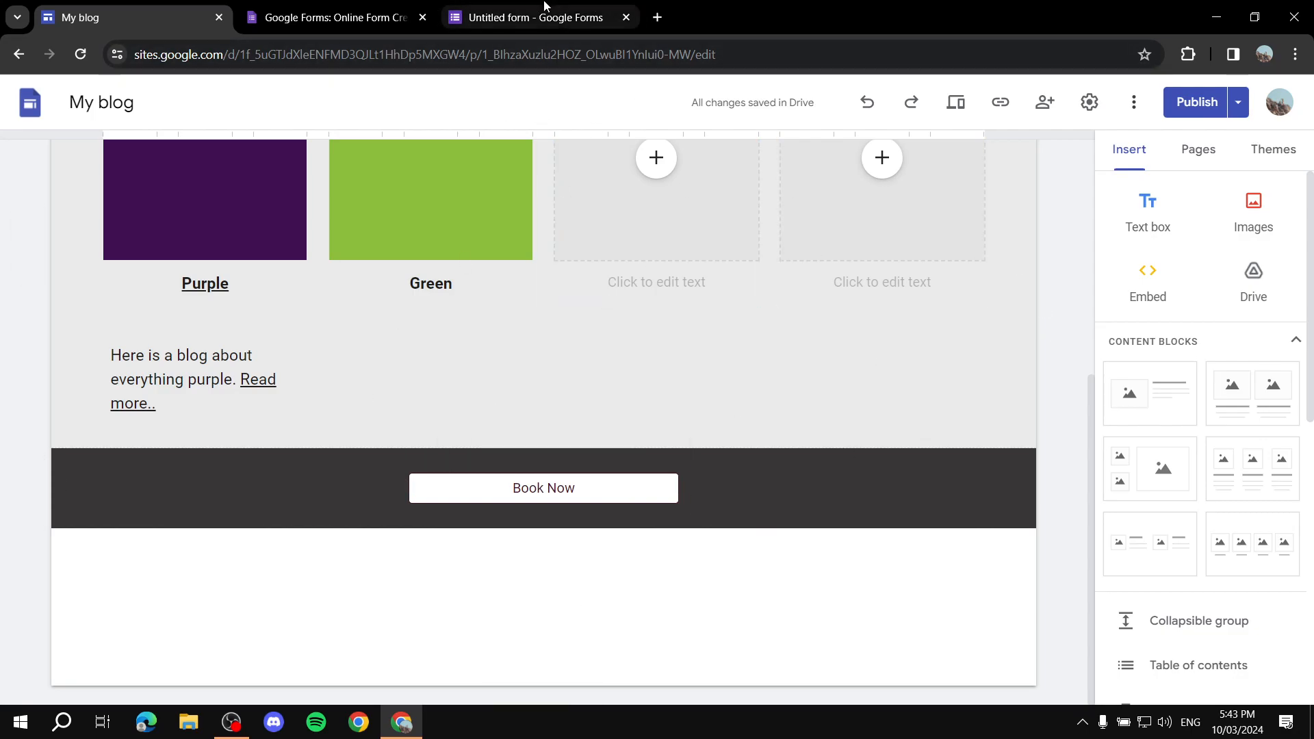
# Switch to the form in Google Forms and copy its embed HTML code.
pyautogui.click(531, 7)
pyautogui.click(660, 266)
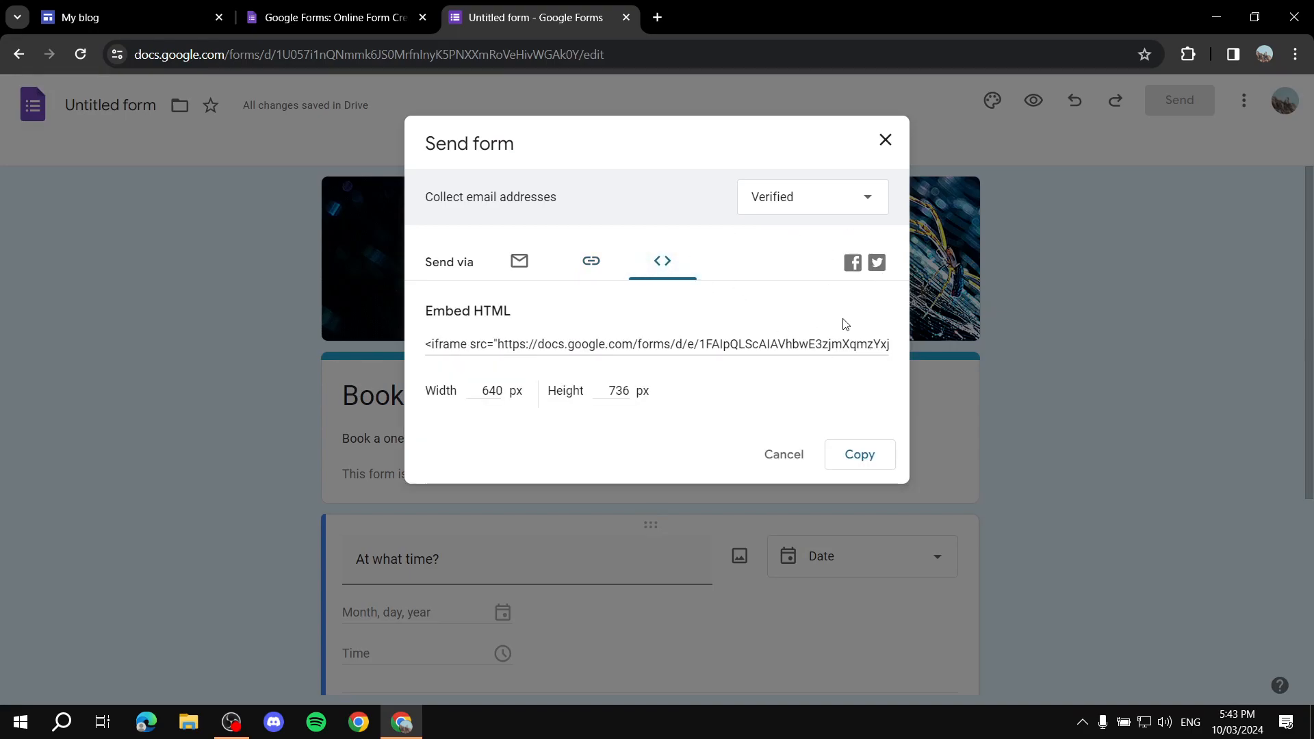
pyautogui.click(860, 453)
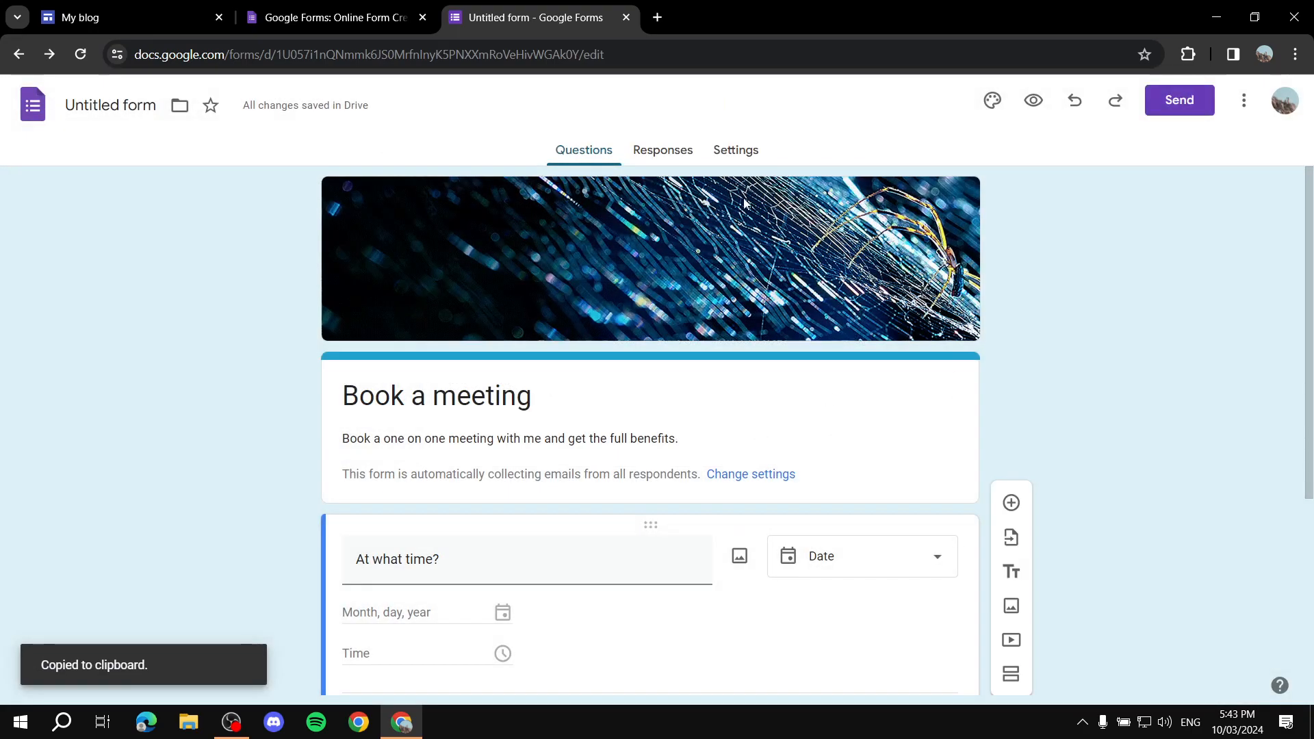
# Switch to the My blog site in Google Sites and insert the form on the page using the copied embed code.
pyautogui.click(103, 17)
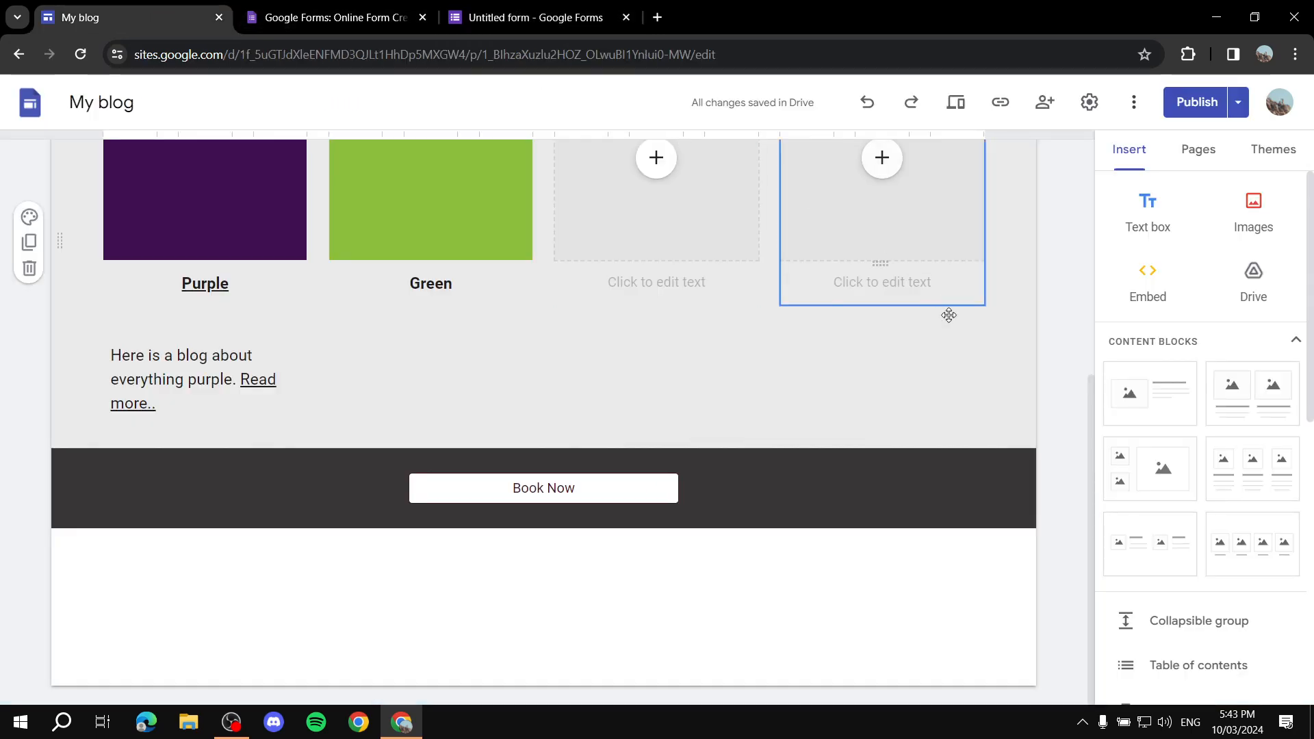
pyautogui.click(1157, 277)
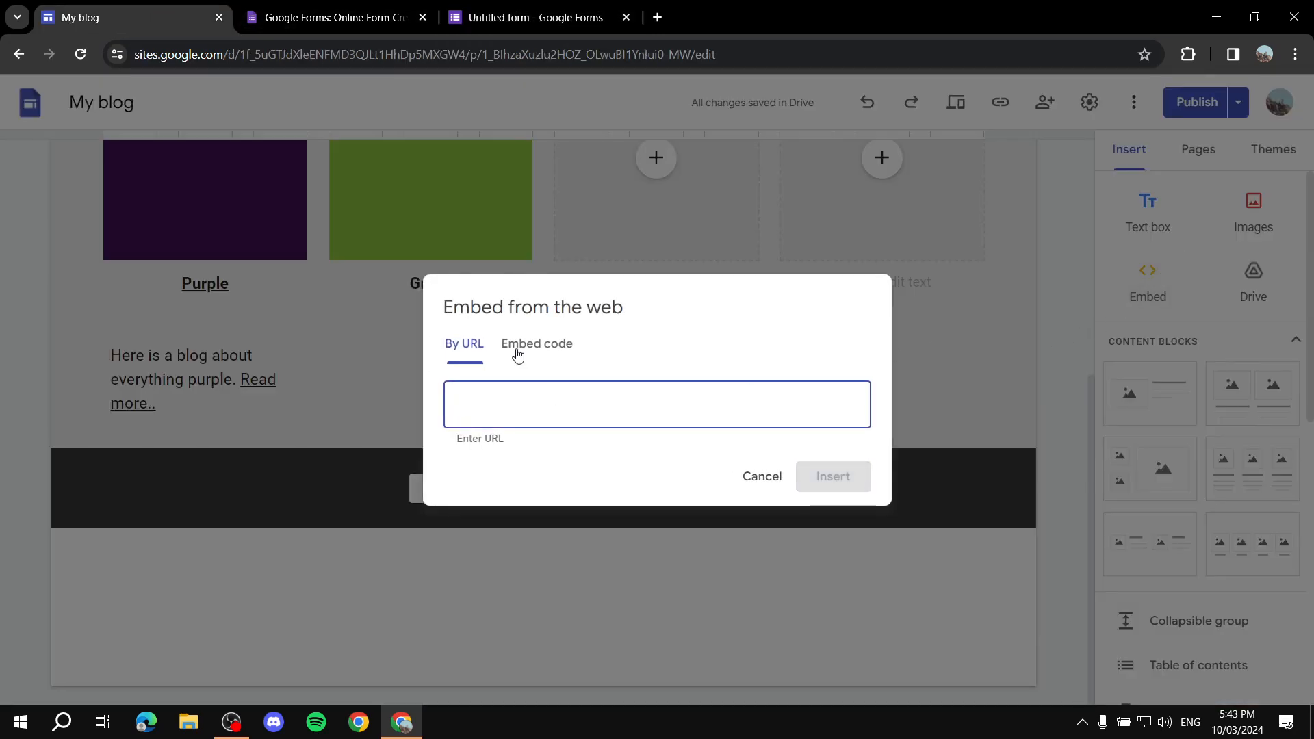
pyautogui.click(518, 356)
pyautogui.hotkey('ctrl', 'v')
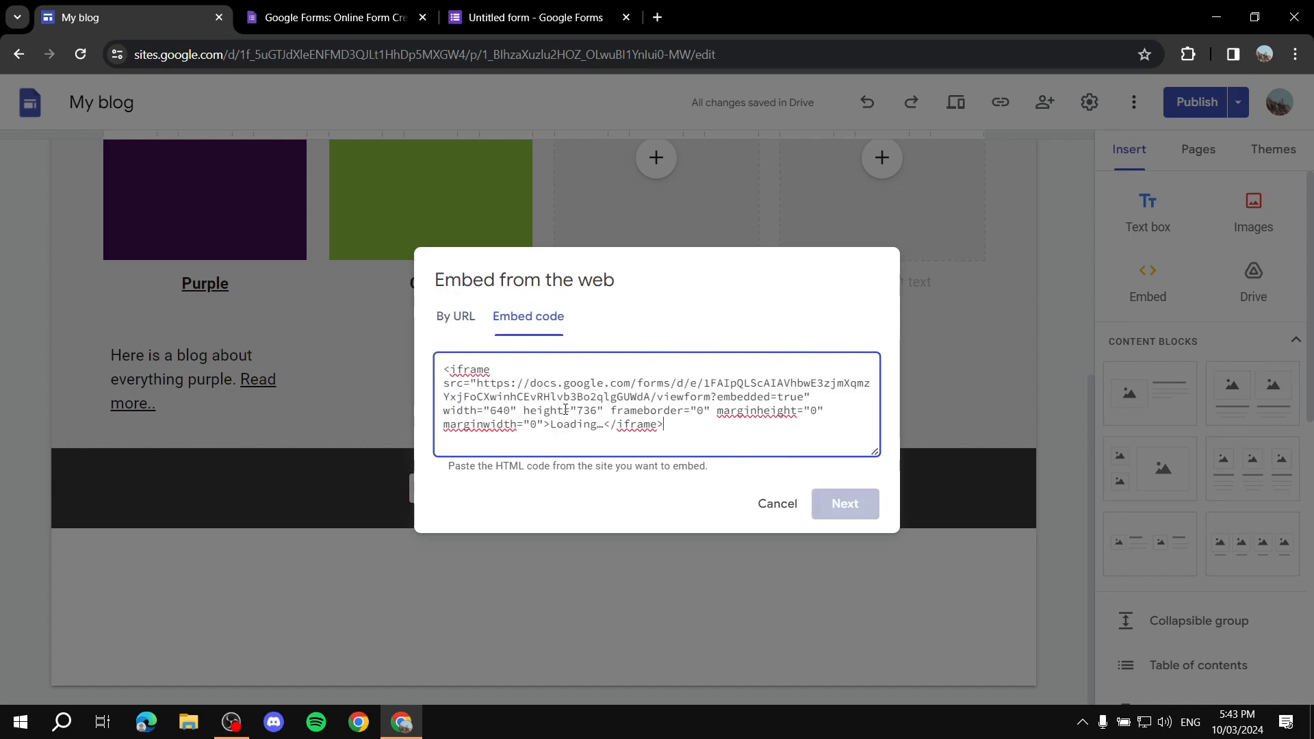
pyautogui.click(841, 505)
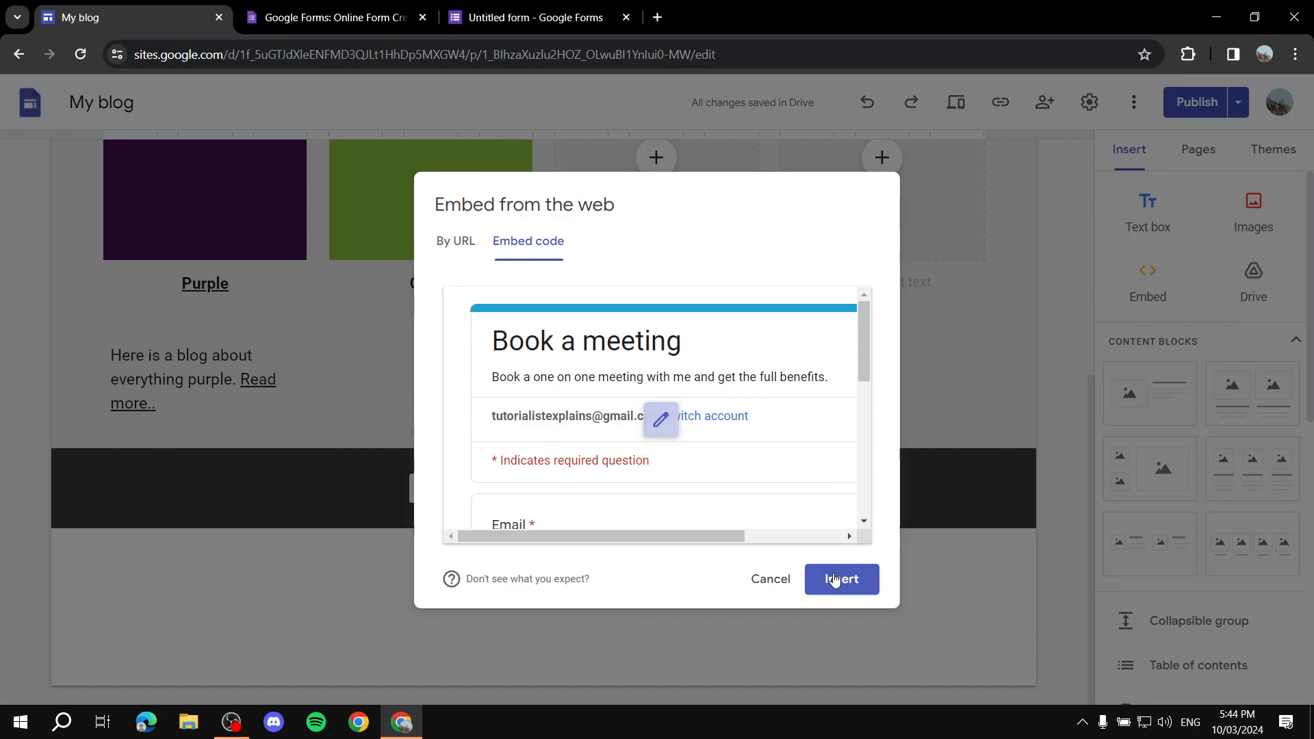
pyautogui.click(861, 580)
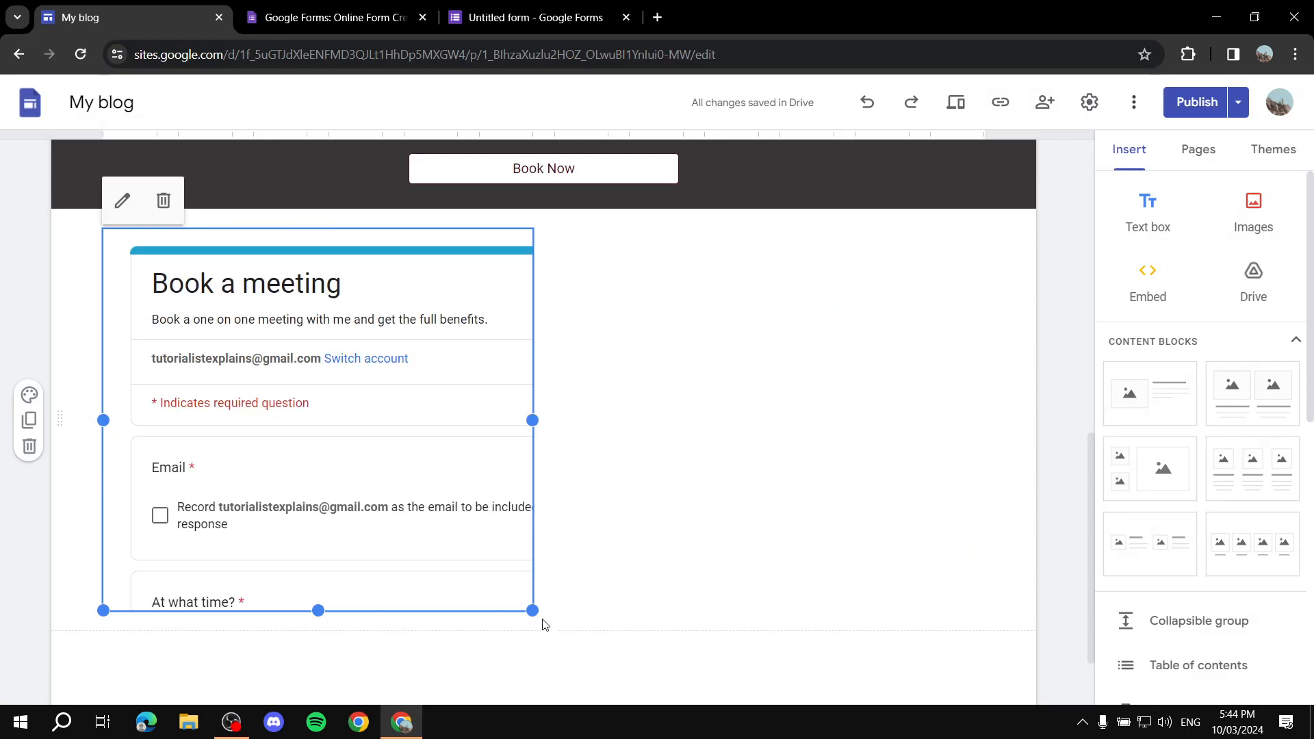
# Enlarge the embedded form in width and height and center it below the Book Now button.
pyautogui.moveTo(532, 610); pyautogui.dragTo(682, 688)
pyautogui.moveTo(393, 507); pyautogui.dragTo(392, 719)
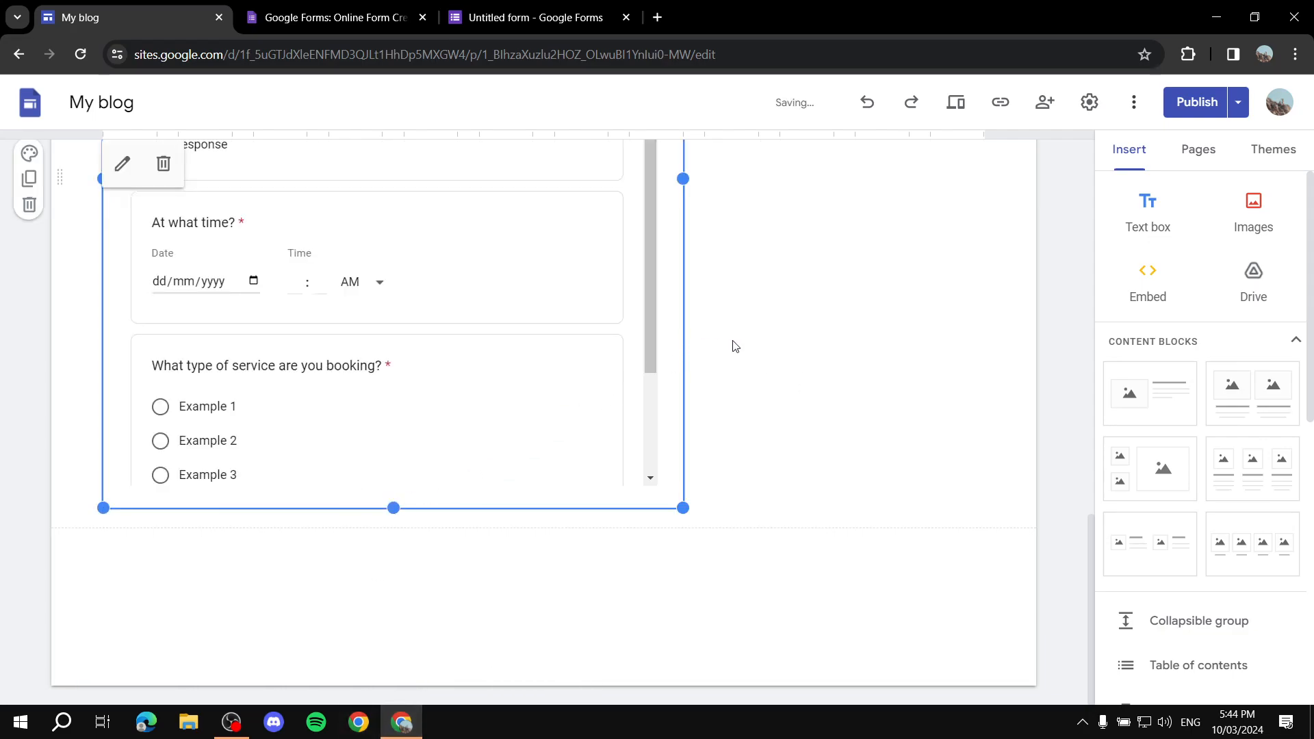
pyautogui.scroll(2, 626, 343)
pyautogui.moveTo(444, 405); pyautogui.dragTo(612, 411)
# Look over the home page from the header to the embedded form, and check the source form in Google Forms.
pyautogui.scroll(-3, 522, 405)
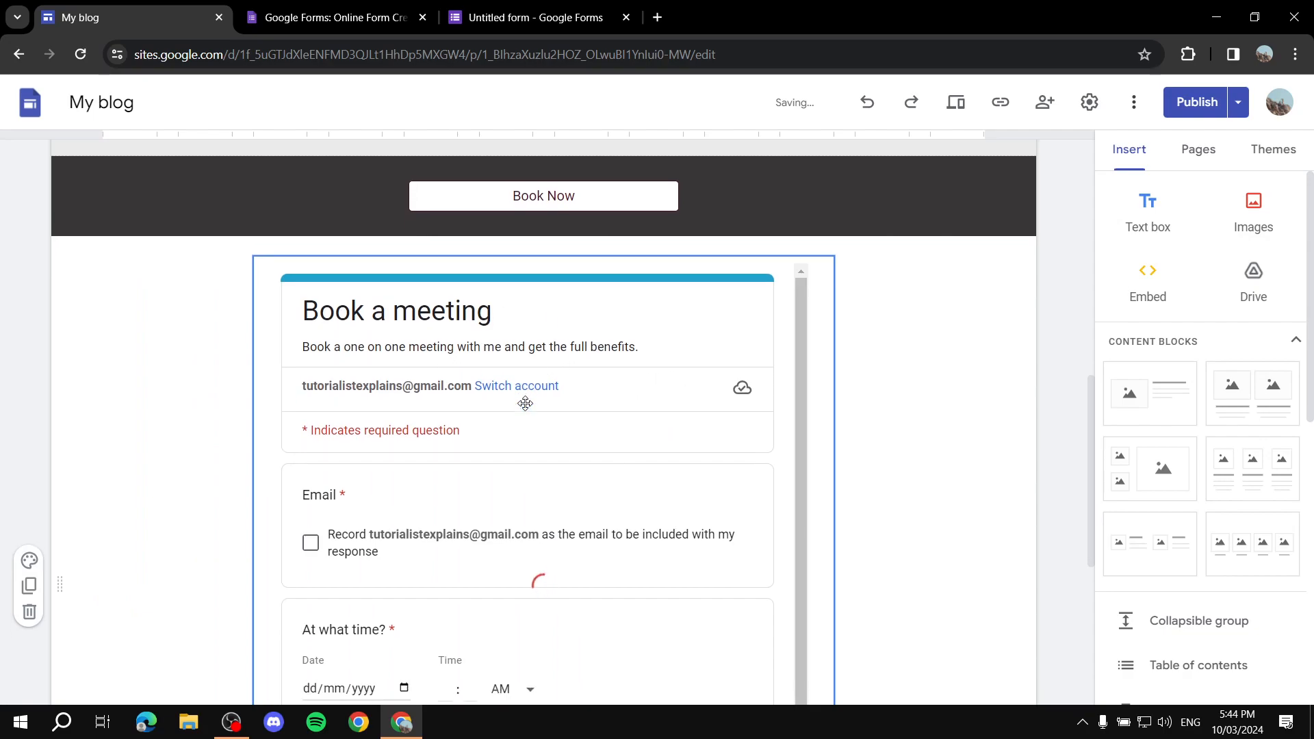
pyautogui.scroll(-3, 440, 324)
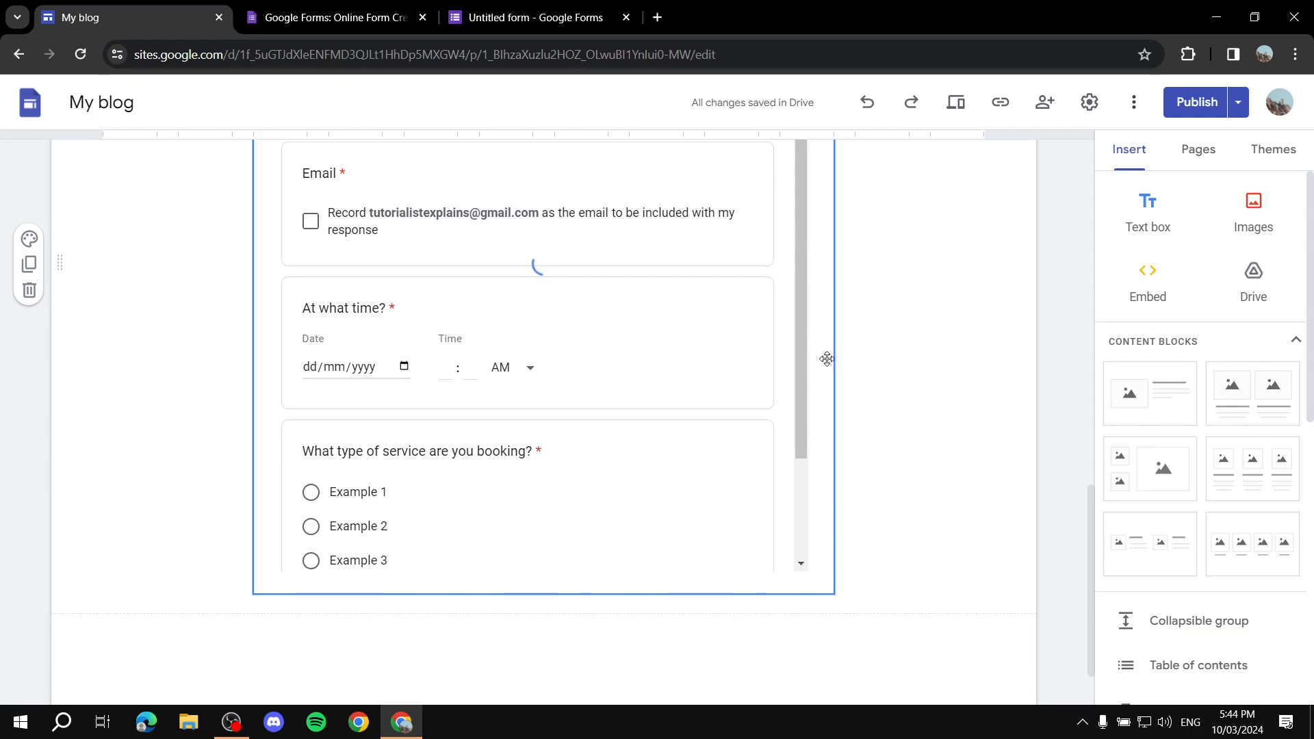
pyautogui.scroll(3, 586, 361)
pyautogui.scroll(5, 439, 296)
pyautogui.scroll(10, 439, 296)
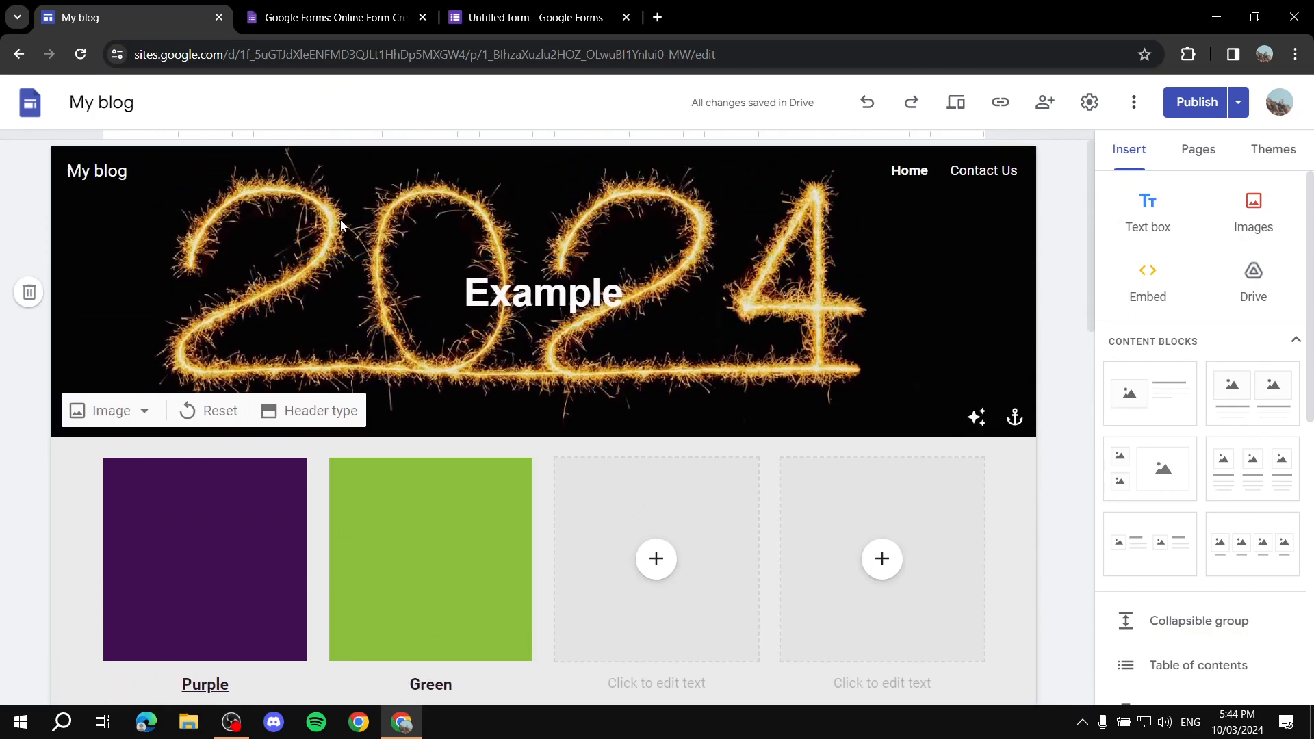
pyautogui.scroll(-16, 298, 228)
pyautogui.scroll(11, 293, 225)
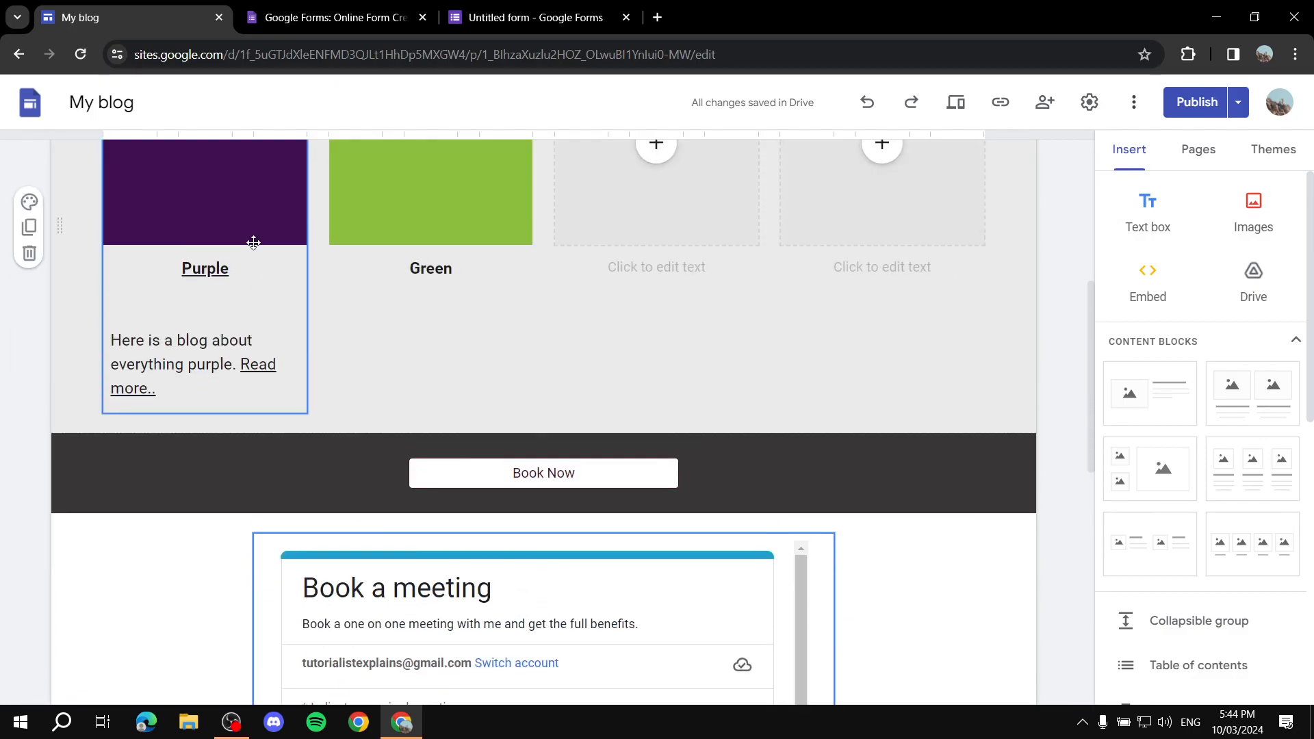
pyautogui.scroll(5, 212, 238)
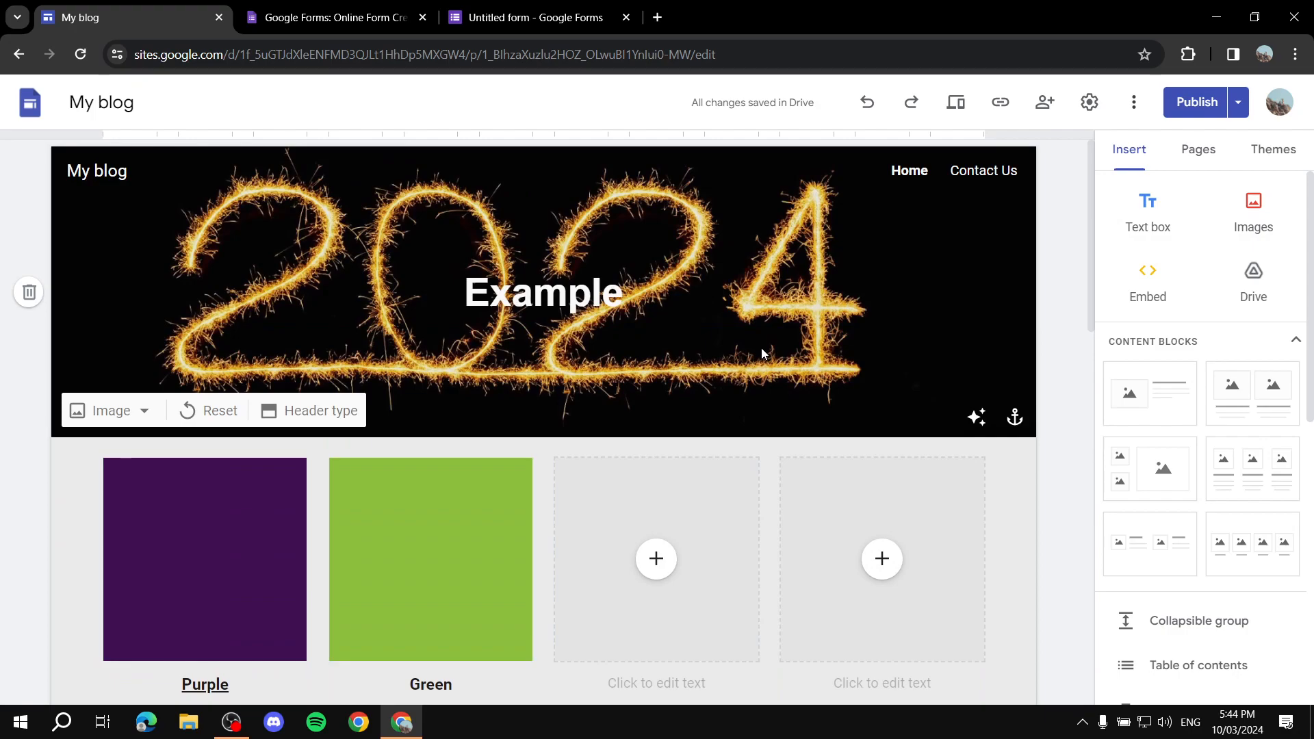
pyautogui.click(568, 17)
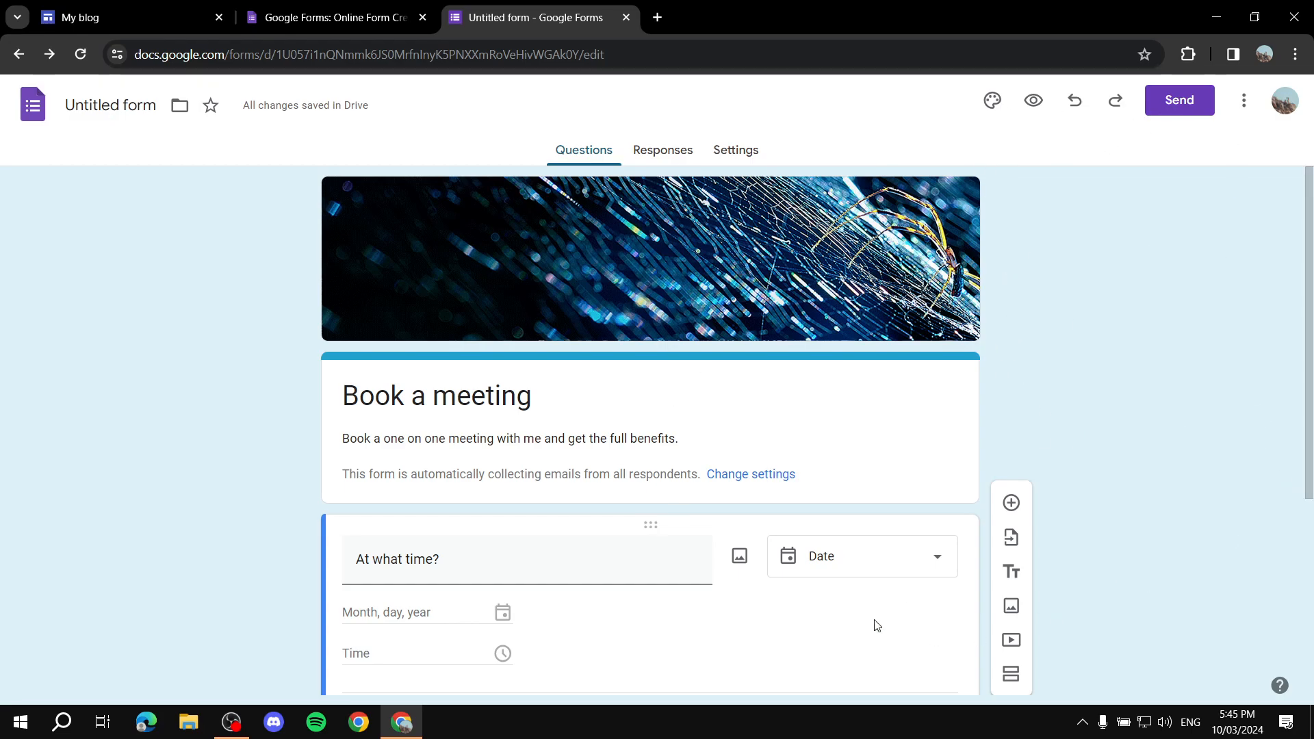
pyautogui.click(111, 10)
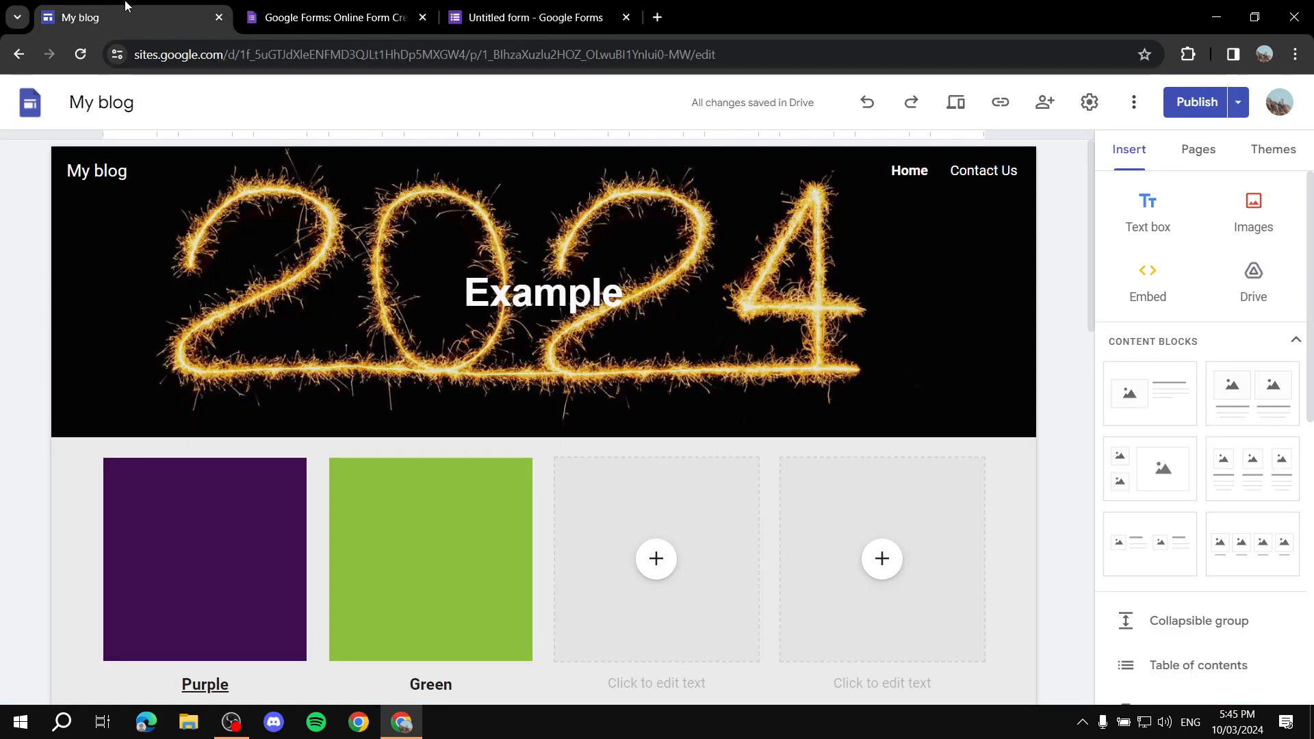
# Check the embedded form on the home page and publish the site's changes.
pyautogui.scroll(-10, 581, 595)
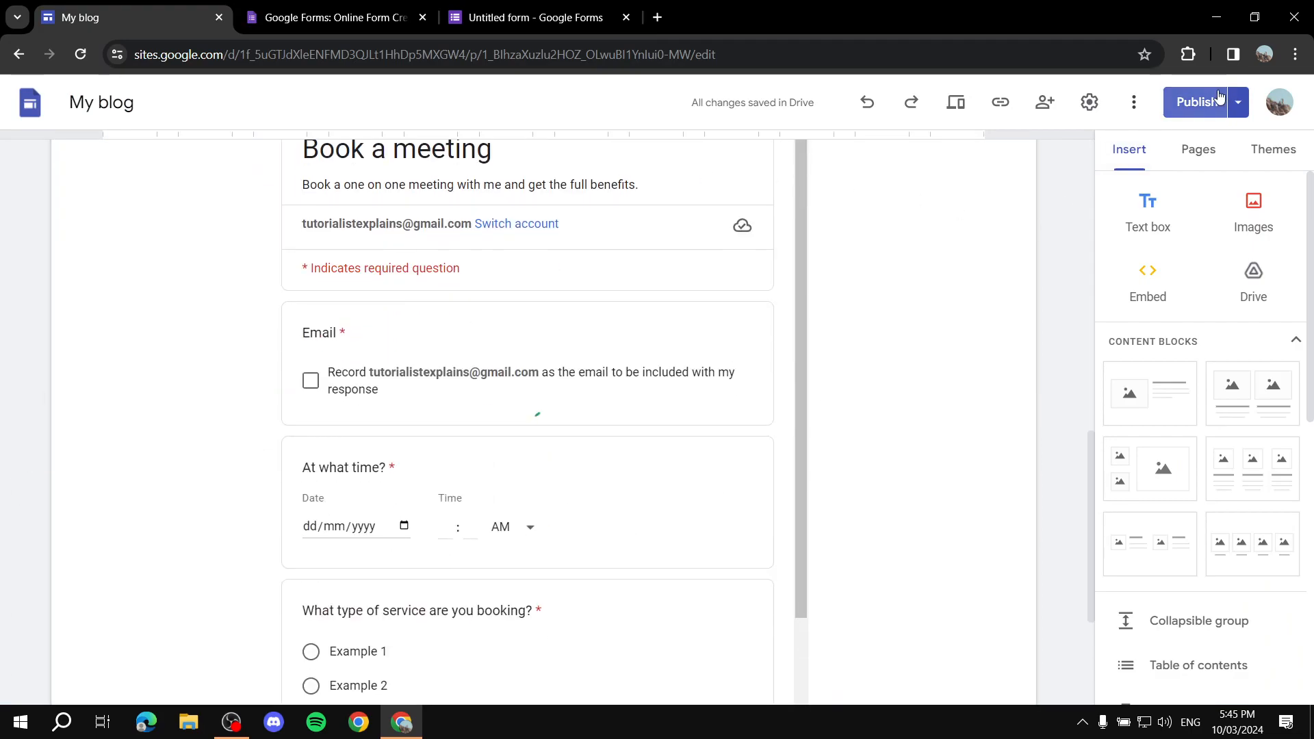
pyautogui.click(1194, 103)
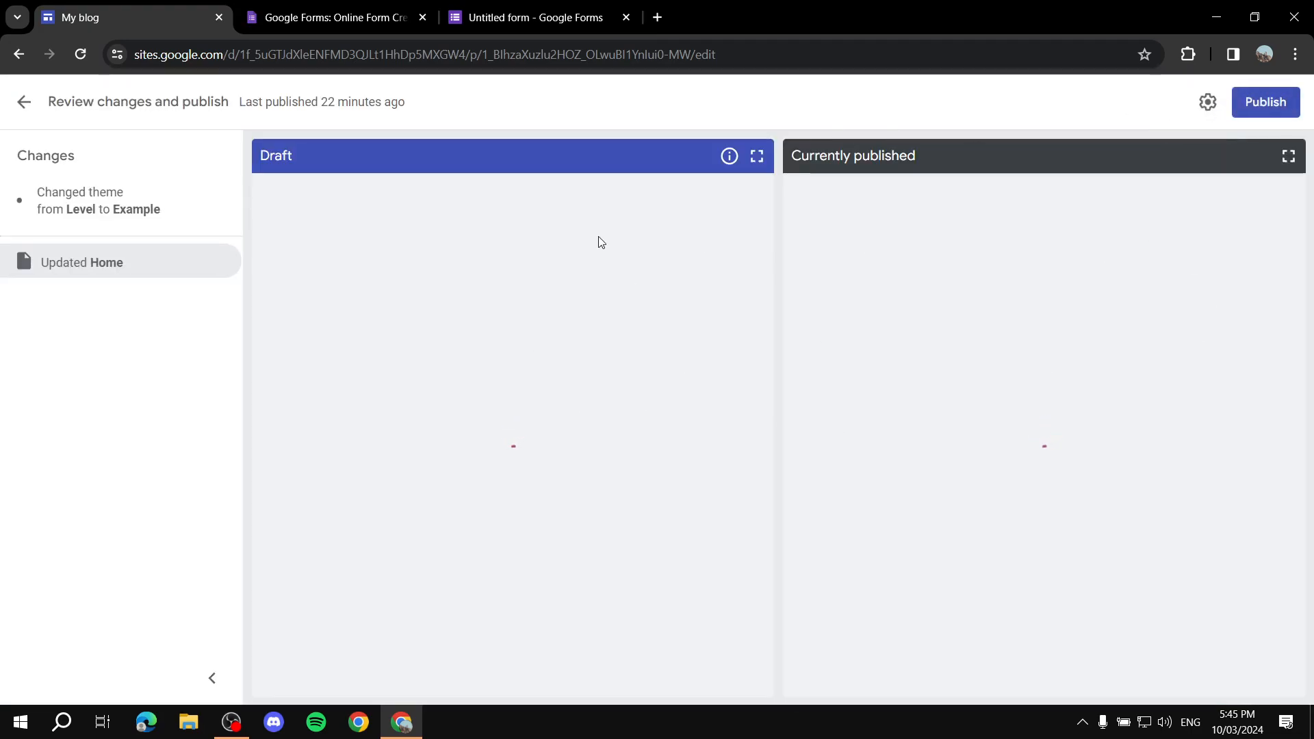
pyautogui.click(1263, 114)
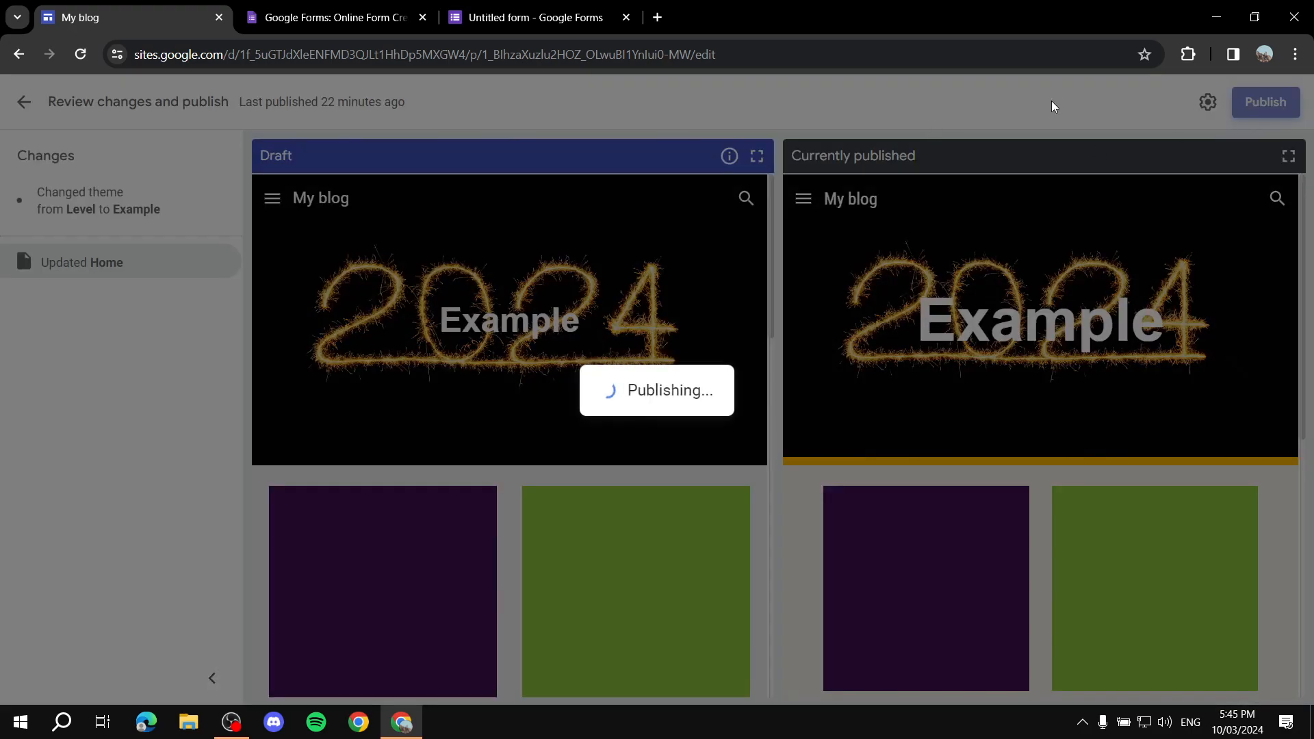